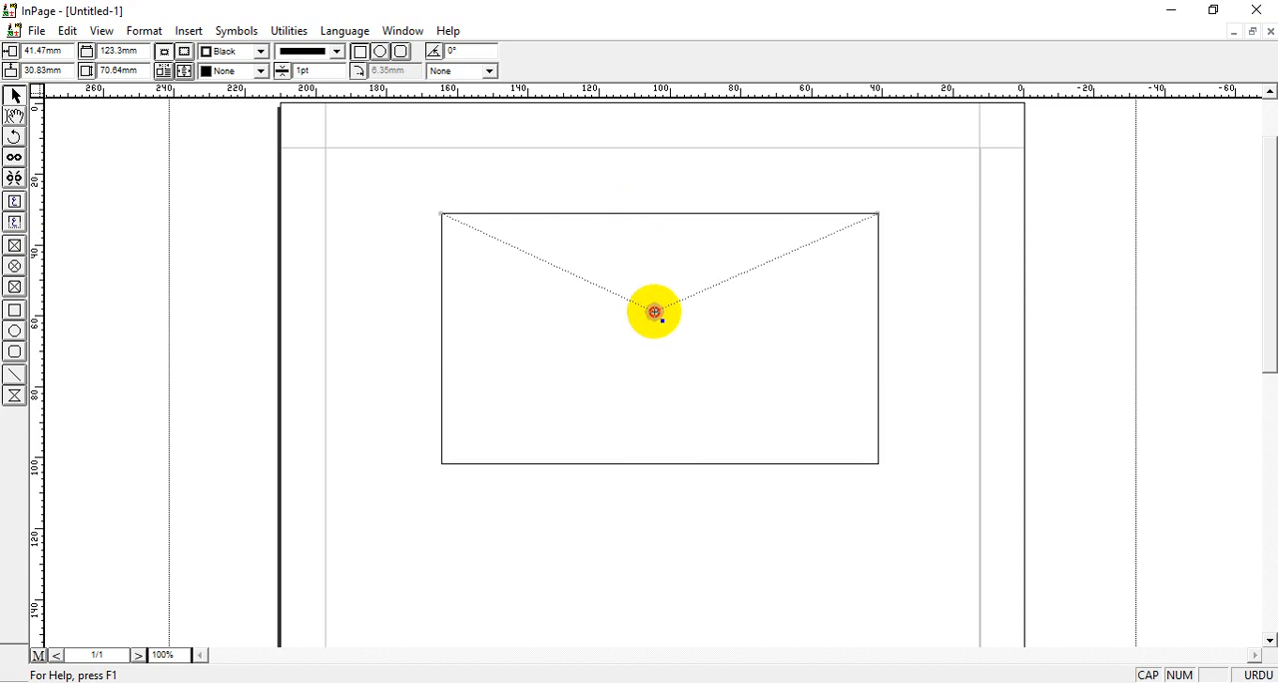
Add a point at the middle of each of the polygon's four sides and pull it inward to form a four-pointed star.
double_click(654, 313)
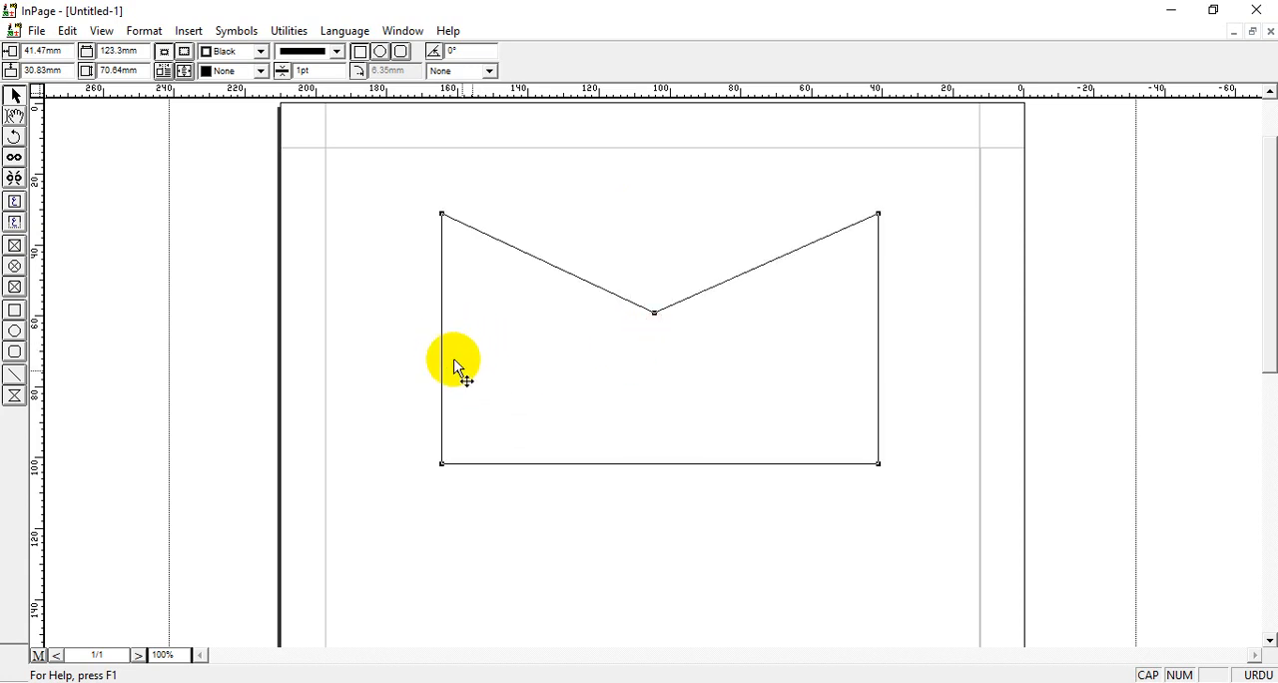
left_click_drag(665, 464, 655, 374)
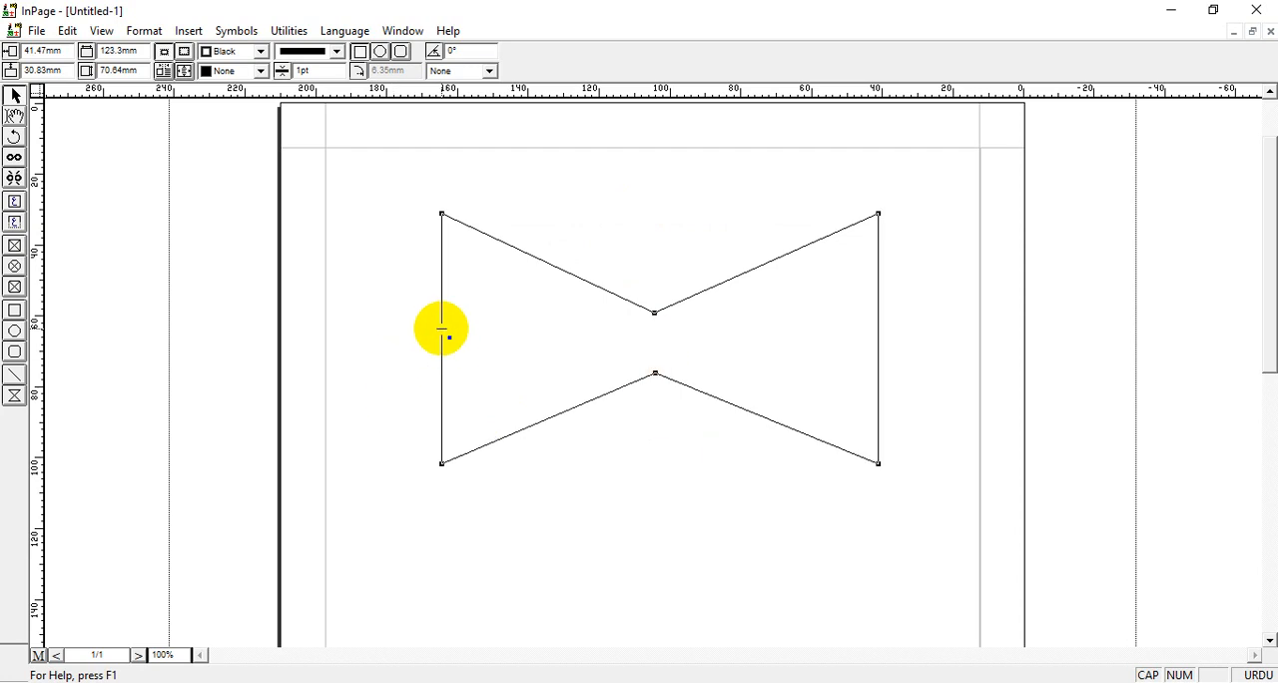
left_click_drag(445, 333, 529, 348)
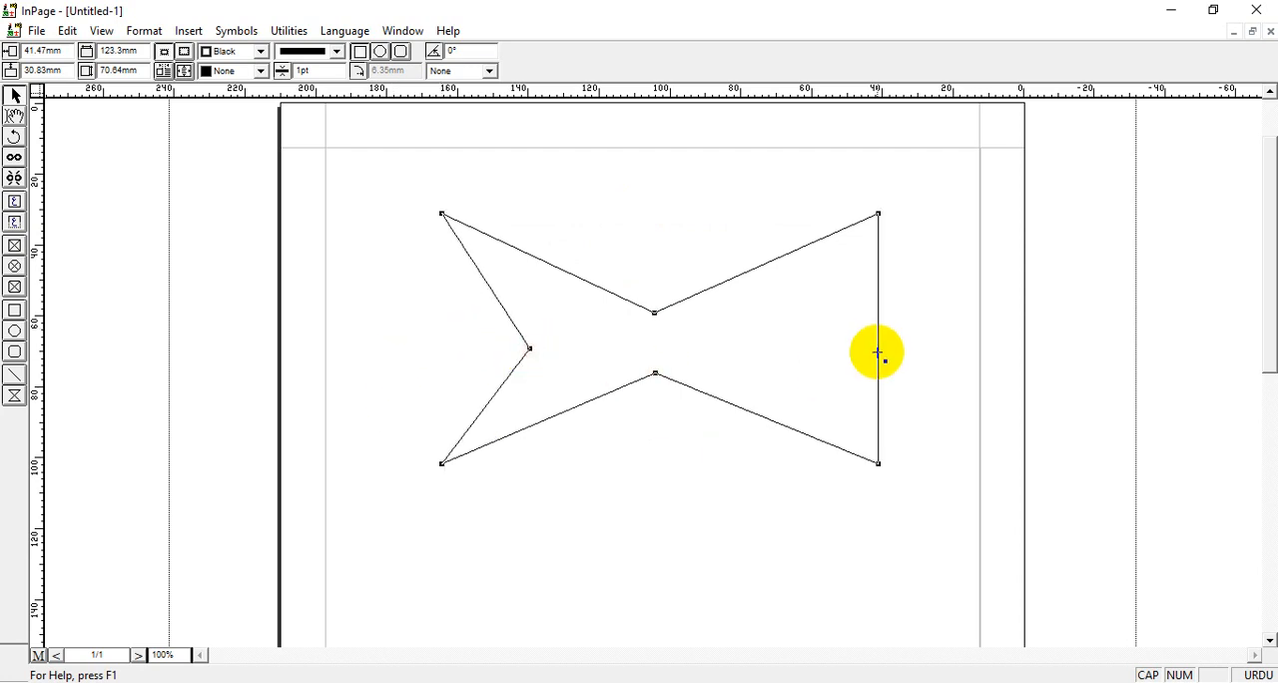
left_click_drag(876, 345, 750, 344)
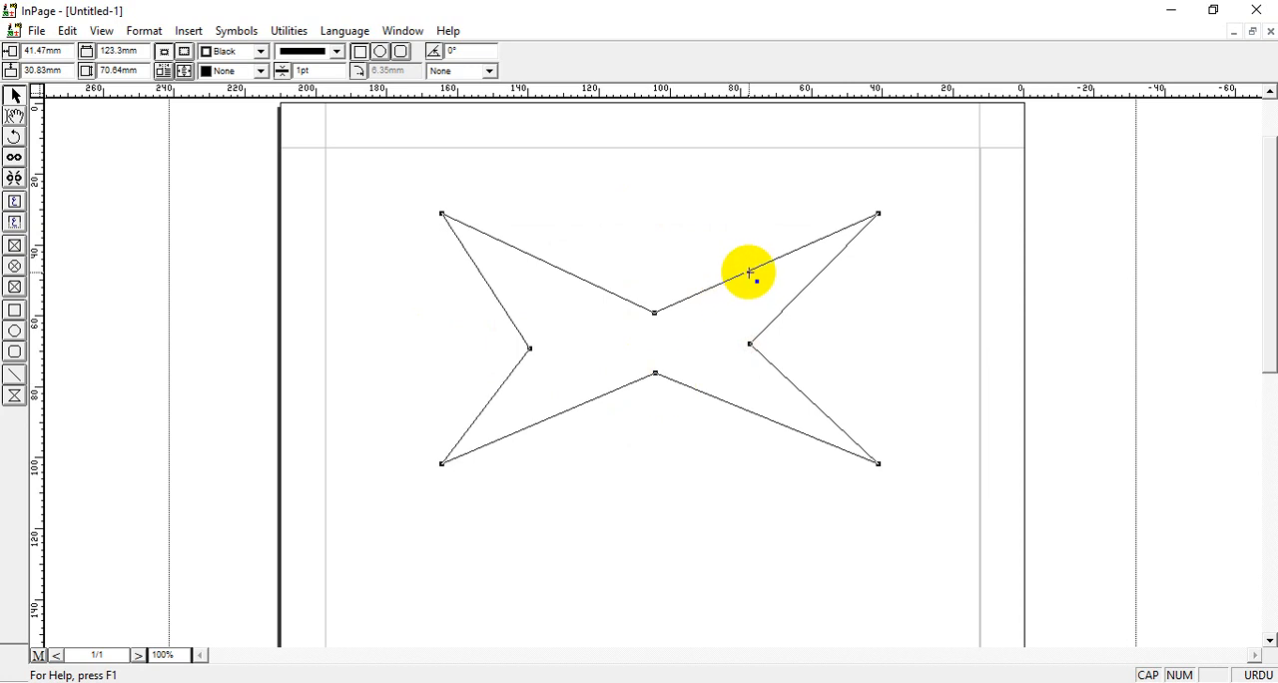
Add points on the star's upper-right arm edges to form an upward spike and a narrow spike on the right side.
left_click_drag(749, 270, 691, 172)
left_click_drag(774, 187, 899, 319)
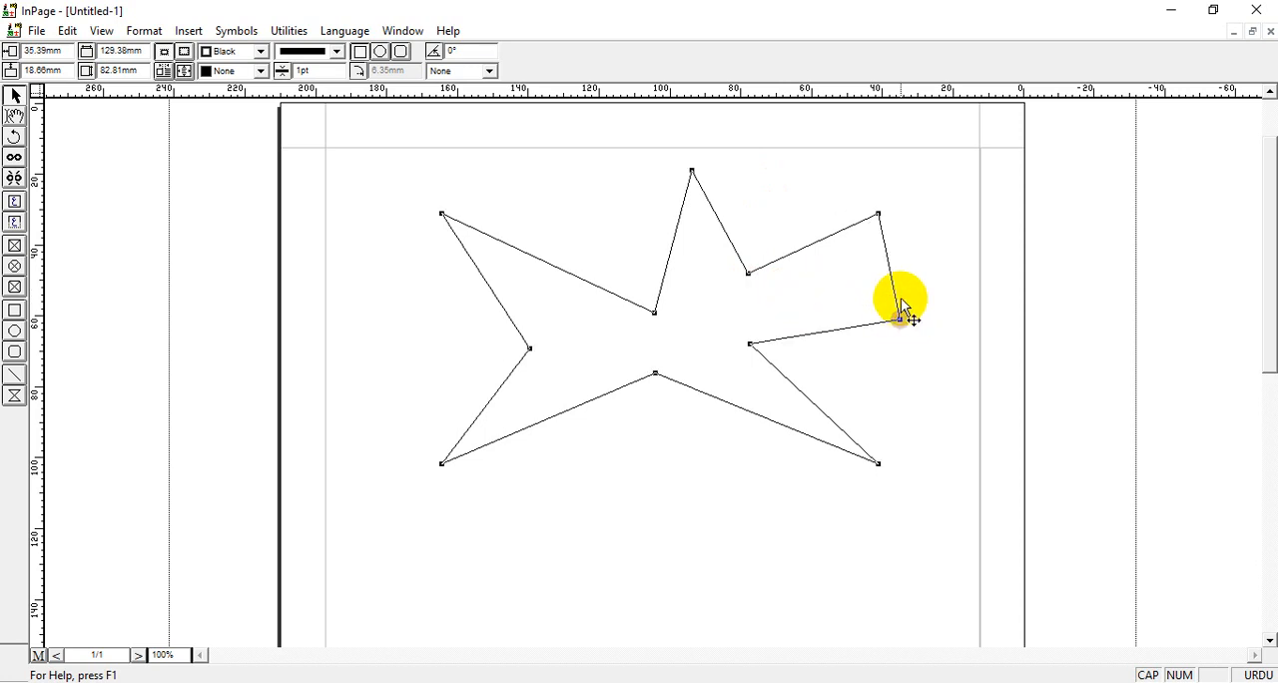
left_click_drag(890, 272, 777, 307)
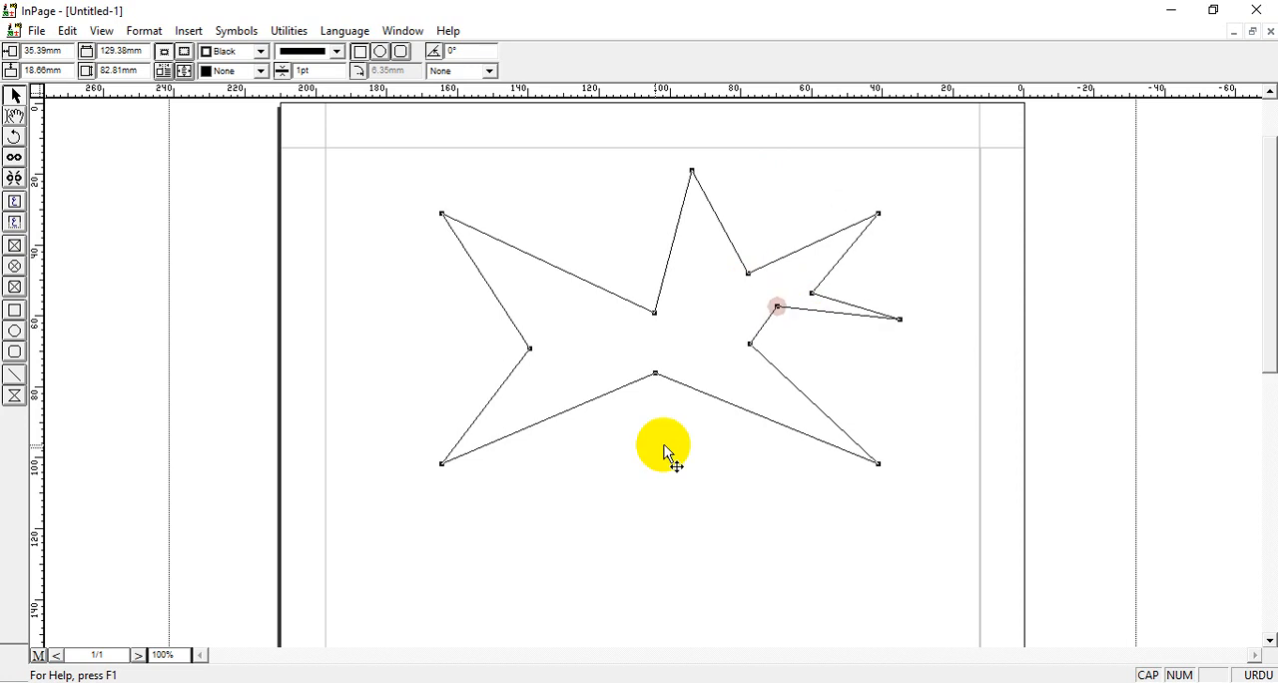
Add points along the star's lower-left, left and upper-left edges to form more spikes and notches, leaving the shape deselected.
left_click_drag(577, 406, 610, 511)
left_click_drag(515, 485, 560, 415)
left_click_drag(486, 288, 450, 357)
left_click_drag(448, 286, 516, 297)
left_click_drag(546, 258, 592, 186)
left_click_drag(614, 236, 569, 287)
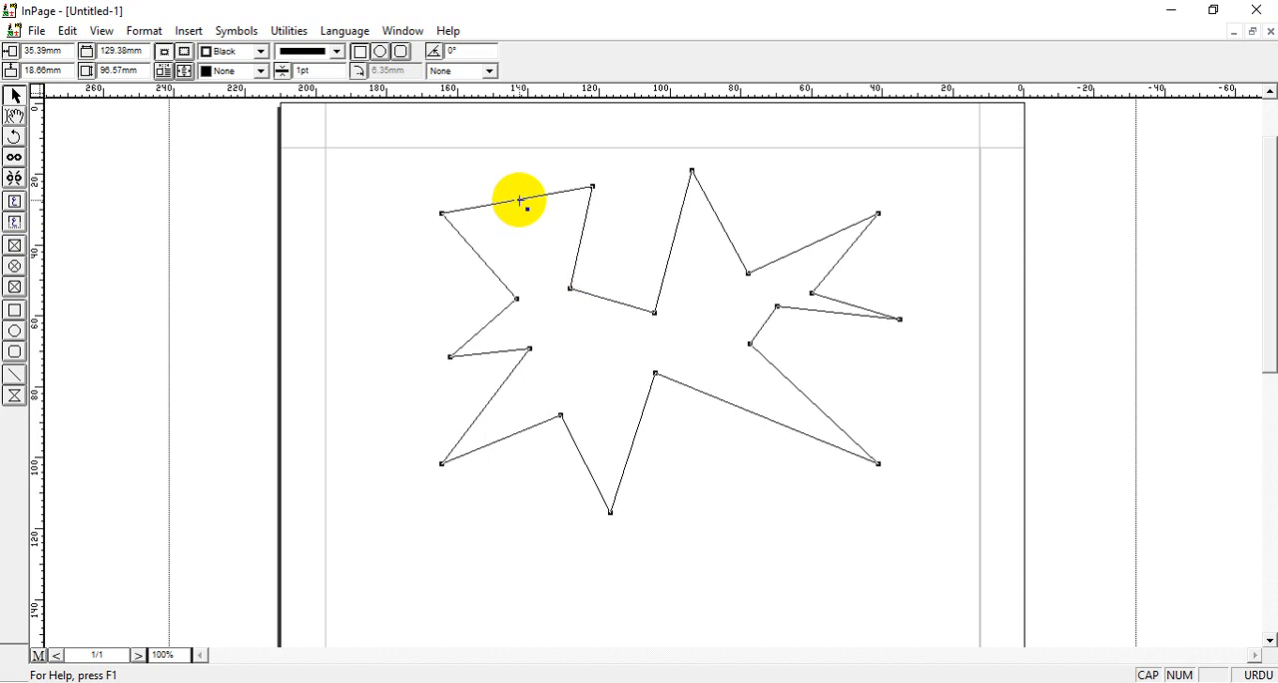
left_click_drag(520, 200, 527, 262)
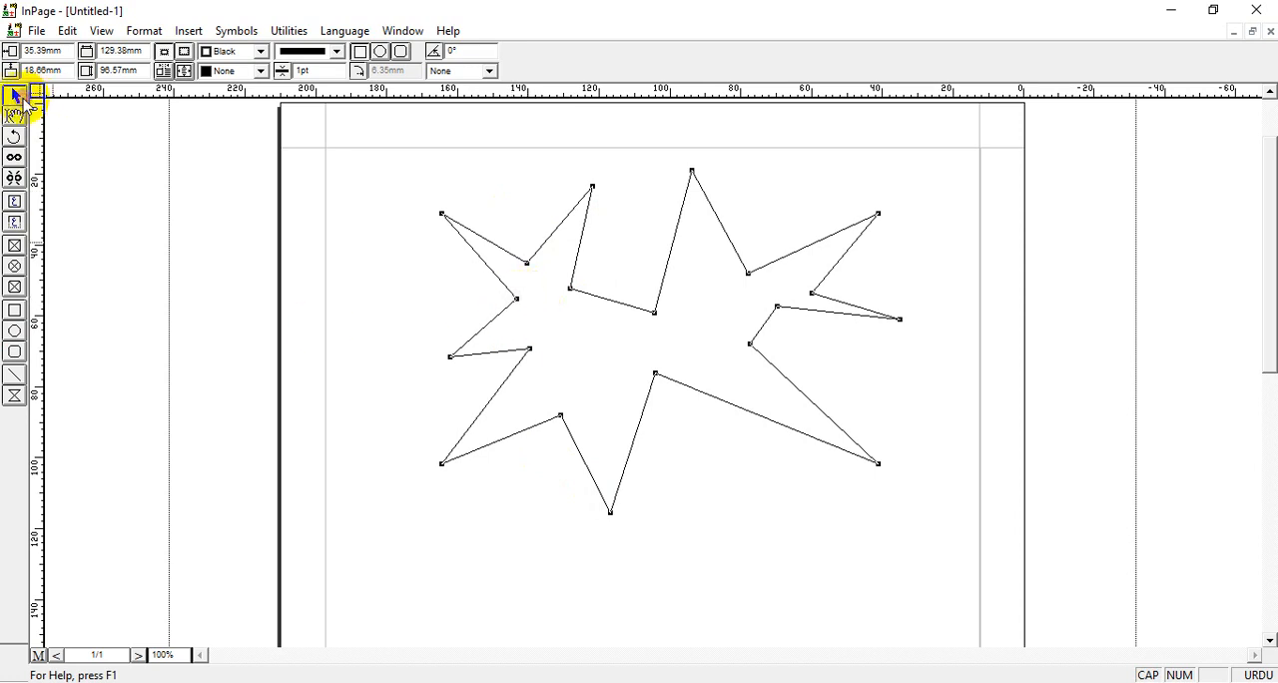
left_click(108, 204)
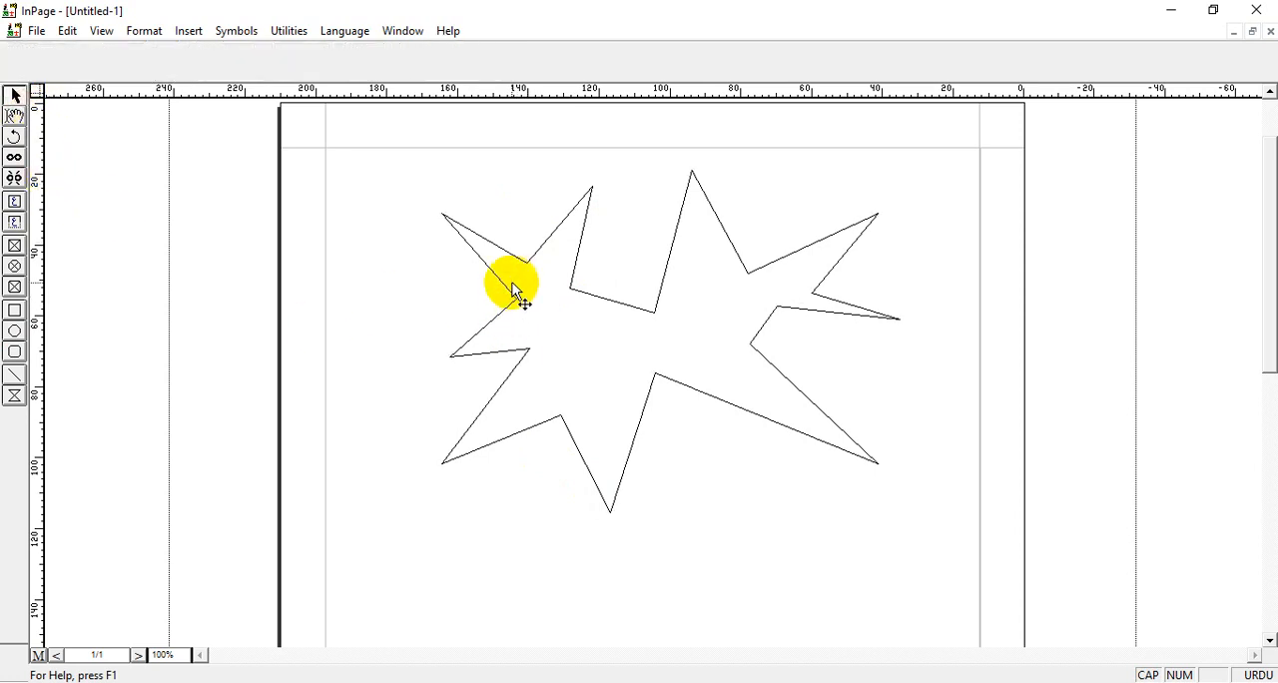
Select the spiked polygon and fill it with Gray.
left_click(511, 290)
left_click(261, 71)
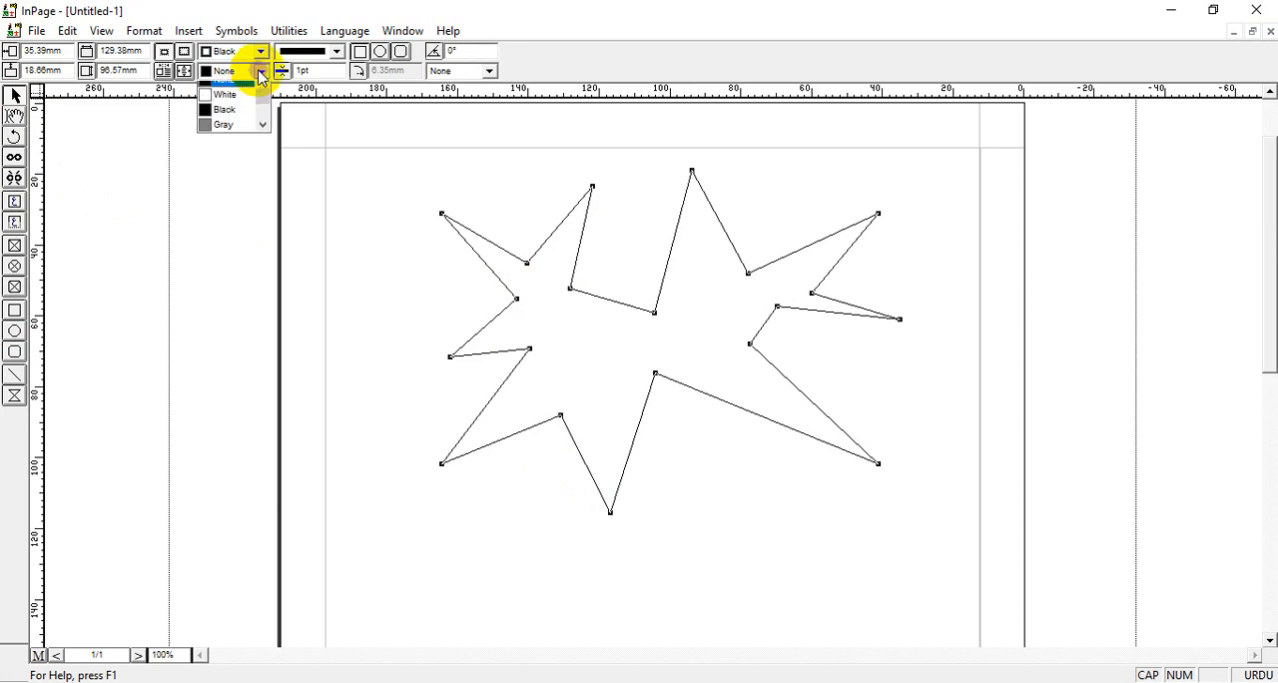
left_click(238, 124)
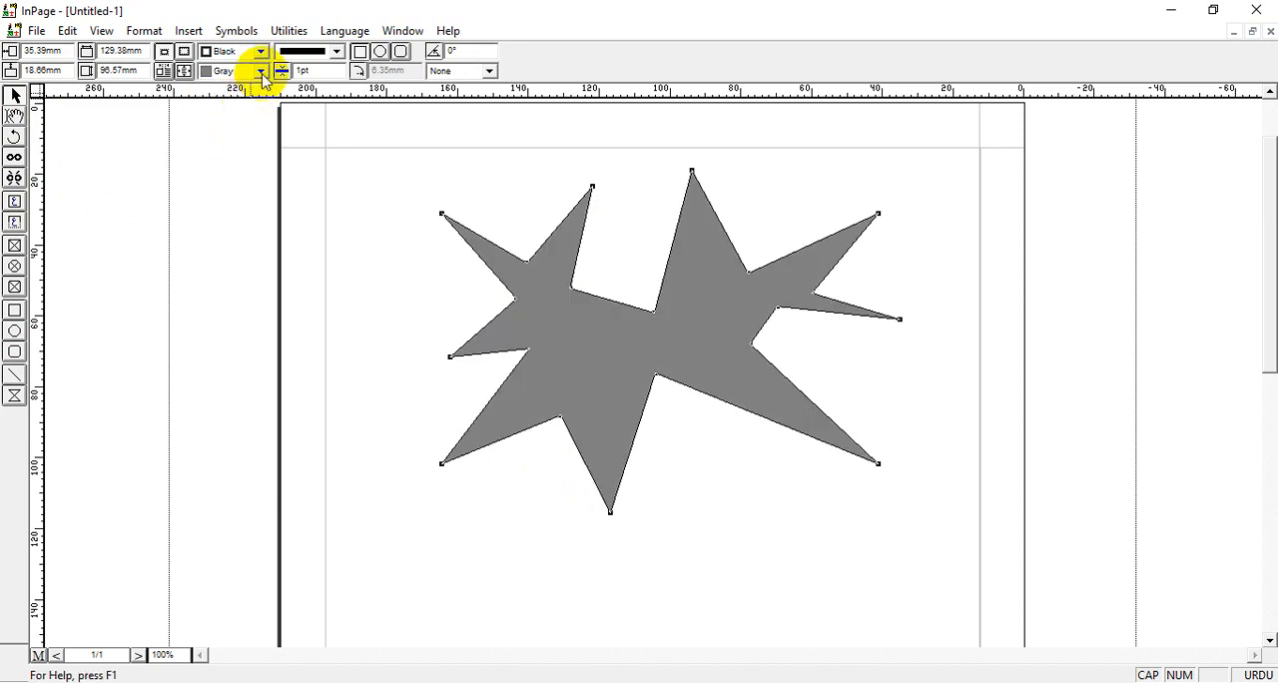
Change the spiked polygon's fill colour to Yellow.
left_click(261, 71)
scroll(254, 125, "down", 2)
left_click(229, 108)
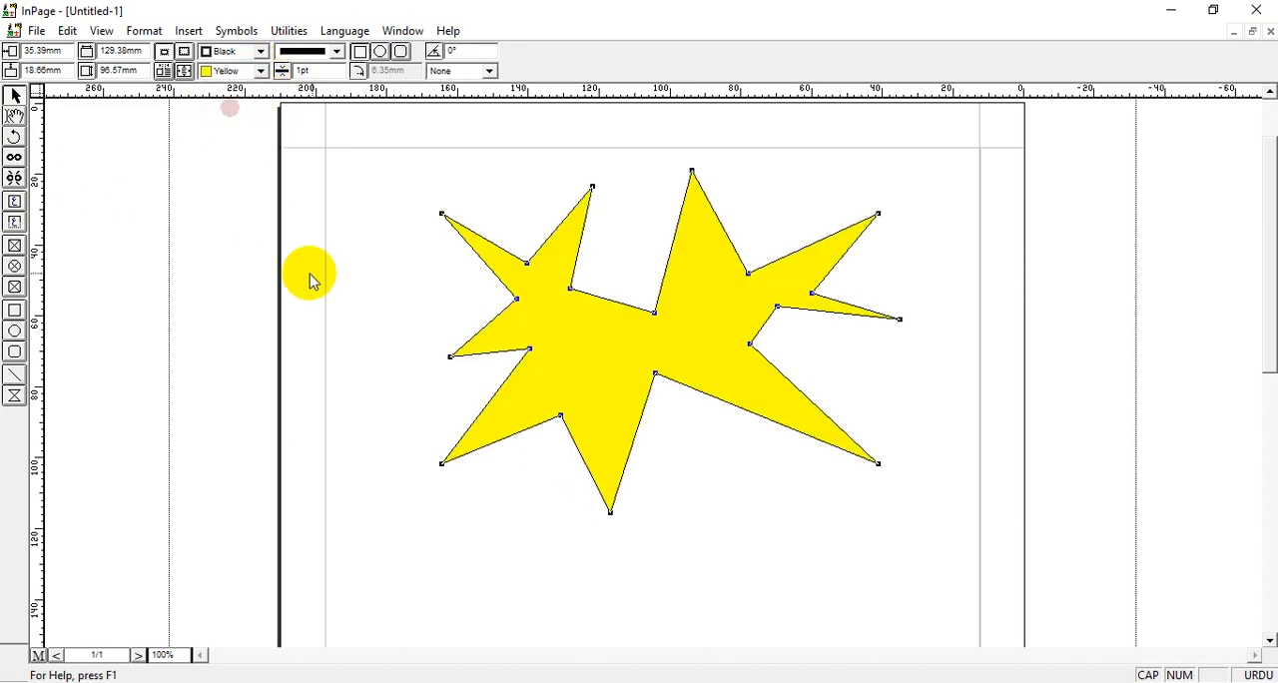
left_click(377, 281)
left_click(609, 336)
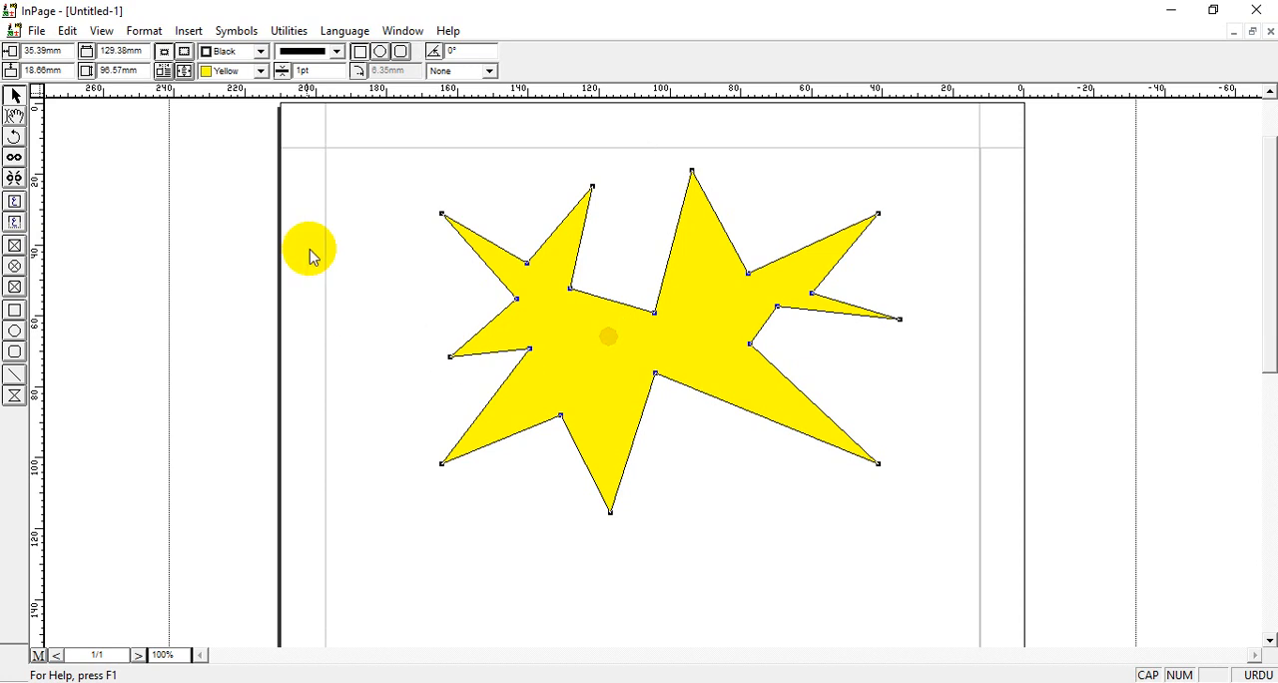
Set the yellow polygon's border pattern to None.
left_click(337, 52)
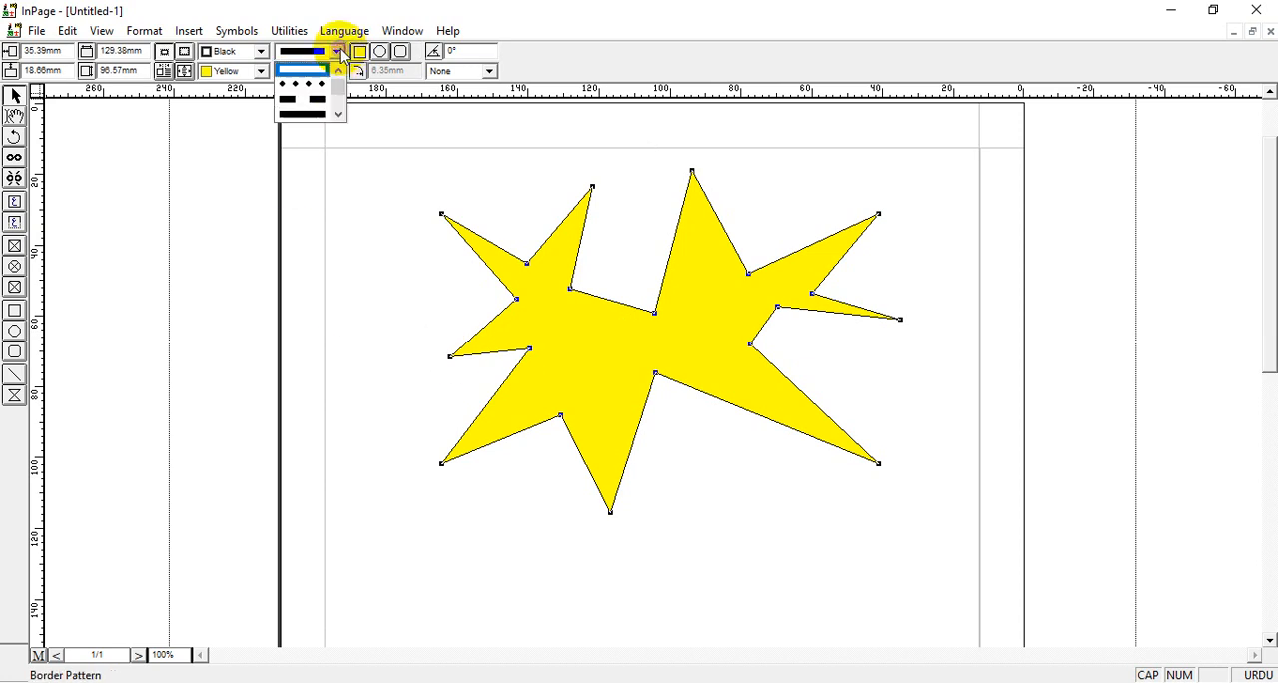
scroll(319, 85, "up", 3)
left_click(317, 76)
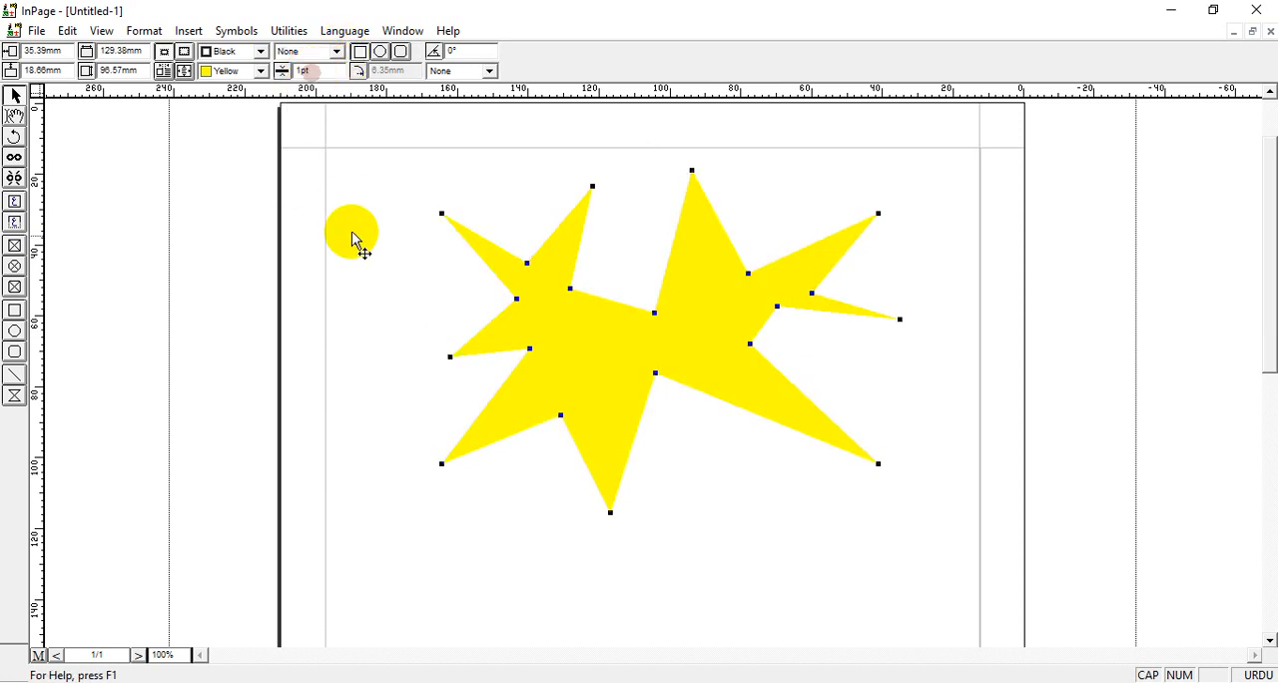
left_click(364, 271)
left_click(633, 357)
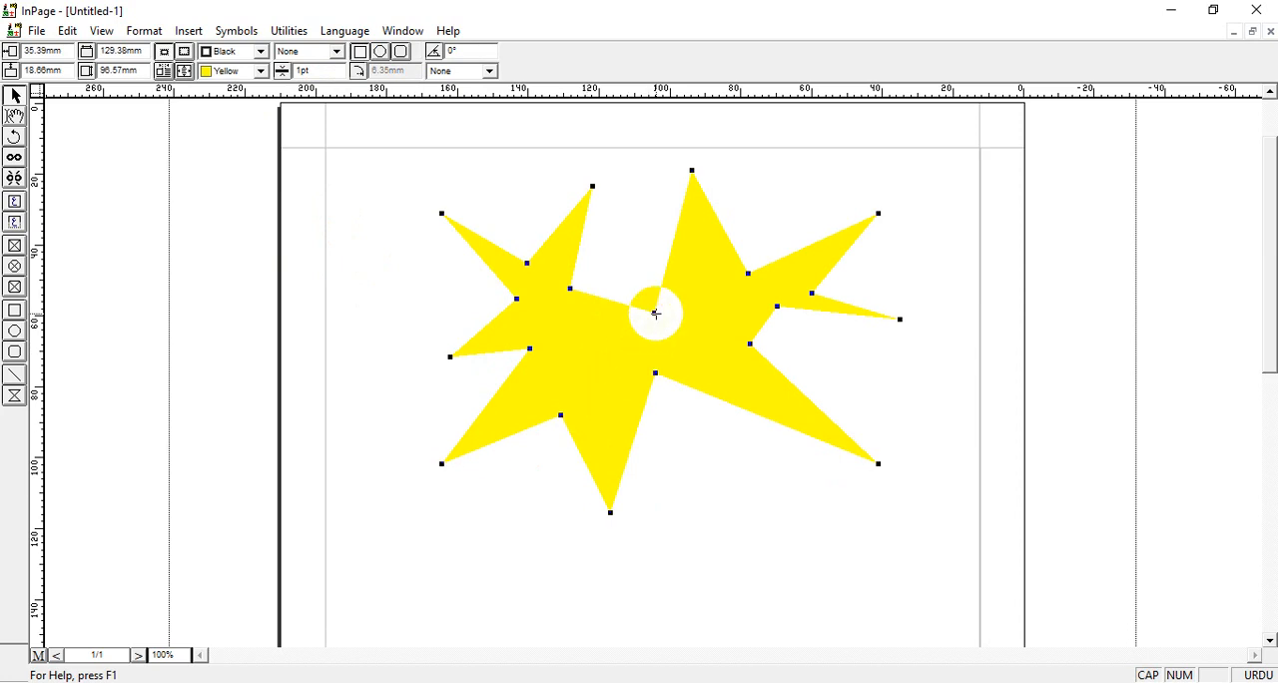
Reshape the base of the polygon's tallest upper spike with extra points and change the fill to Cyan.
left_click_drag(657, 312, 707, 248)
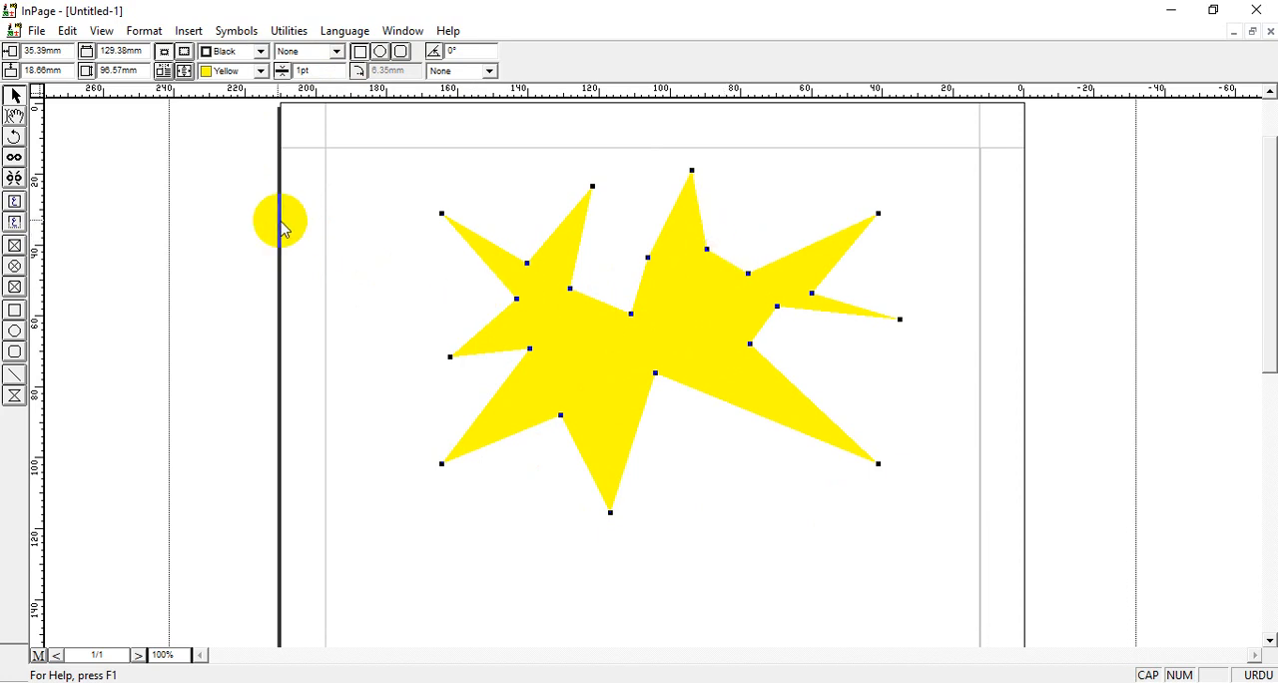
left_click(260, 70)
left_click(244, 116)
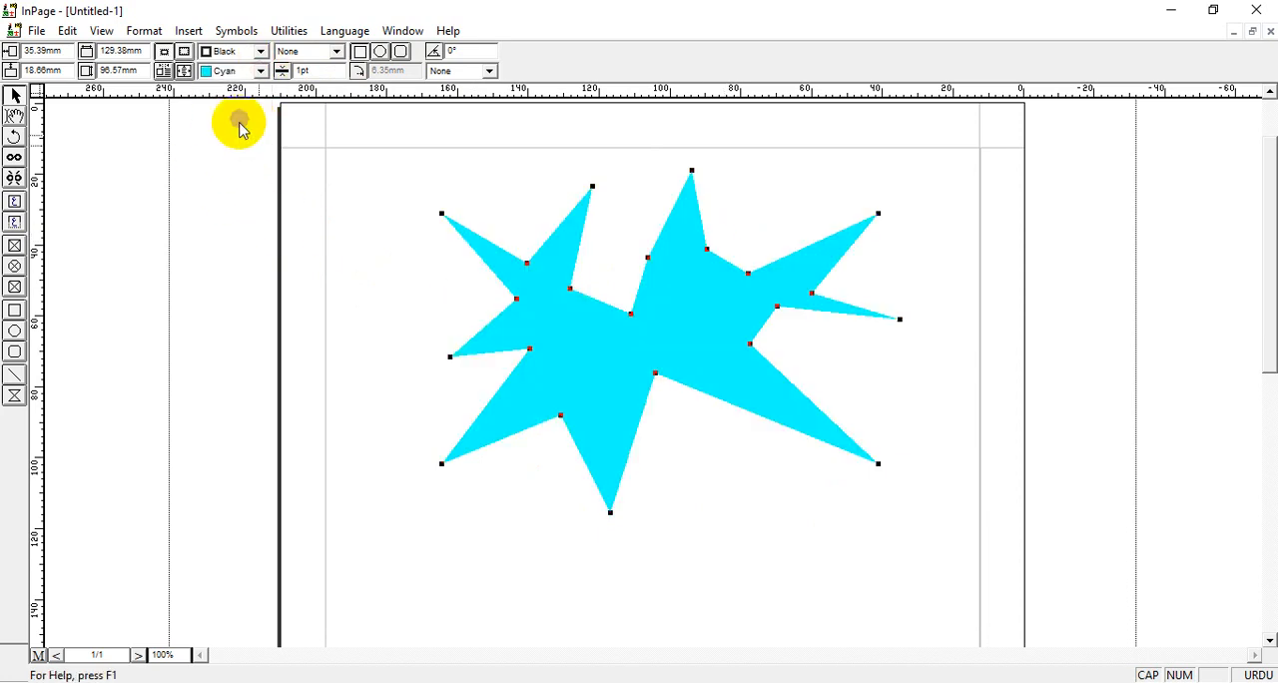
left_click(387, 242)
left_click(628, 409)
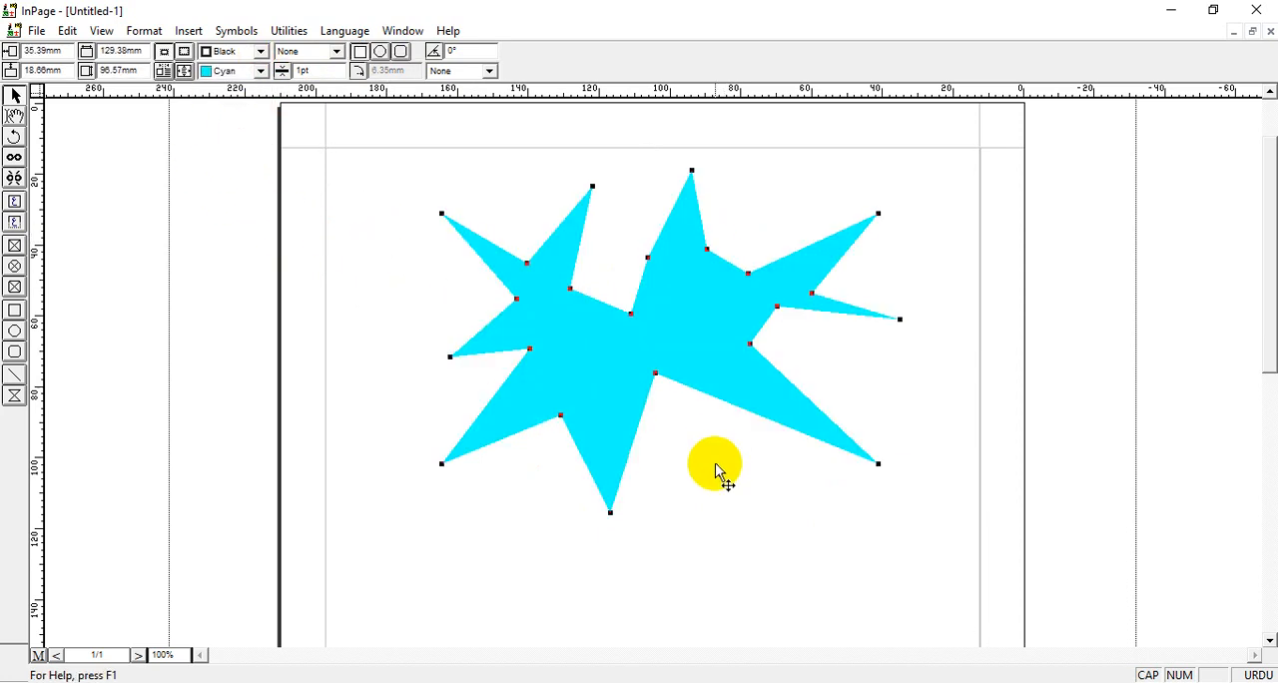
Delete the filled spiked polygon and draw a new rectangular polygon about 115 mm wide and 90 mm high.
key("Delete")
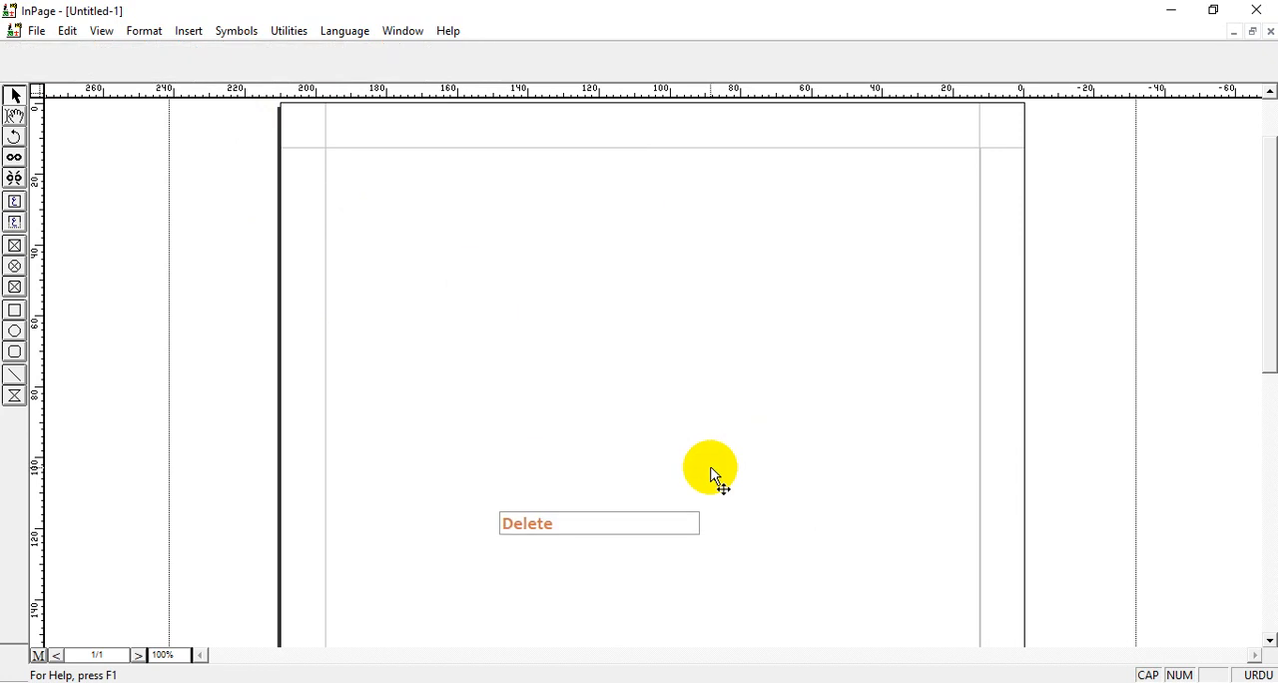
left_click(14, 397)
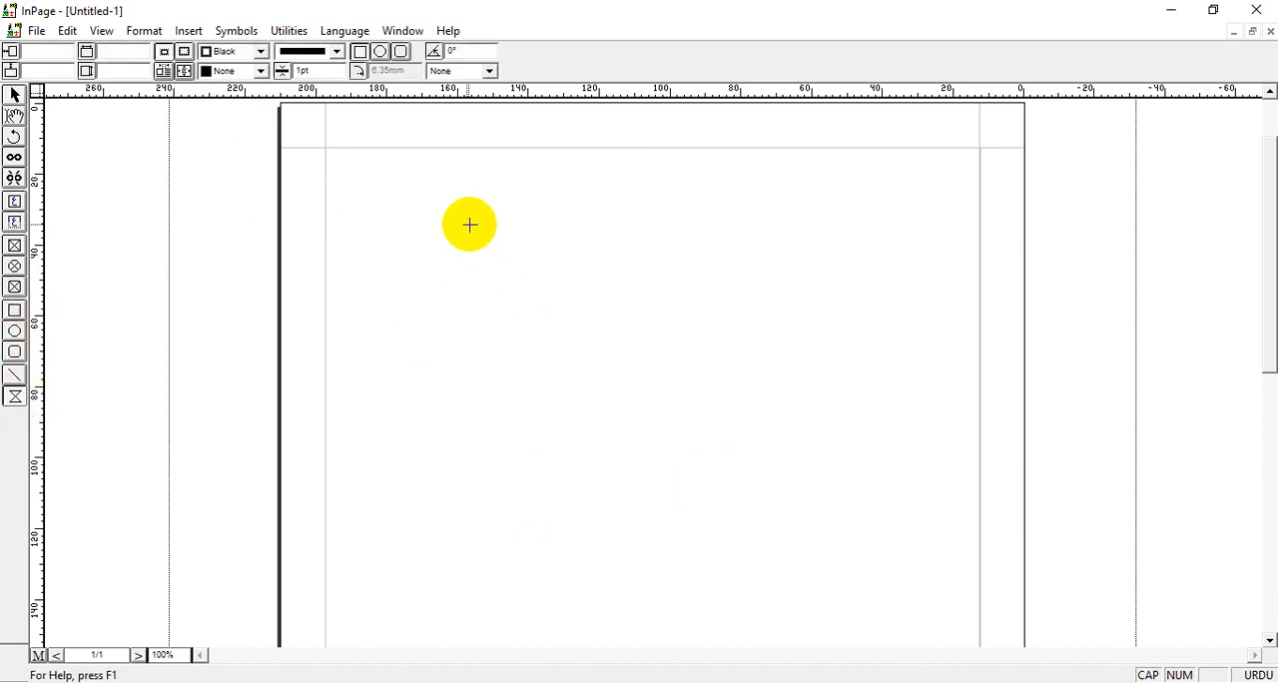
left_click_drag(465, 223, 874, 544)
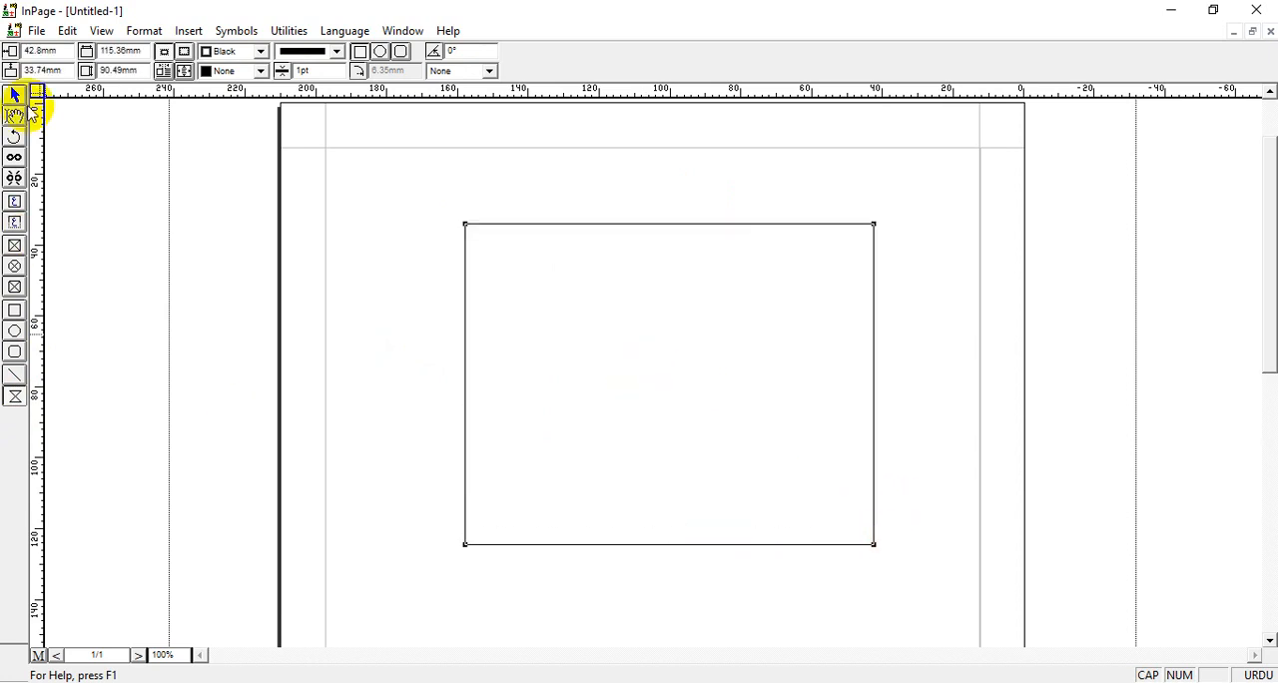
left_click(15, 96)
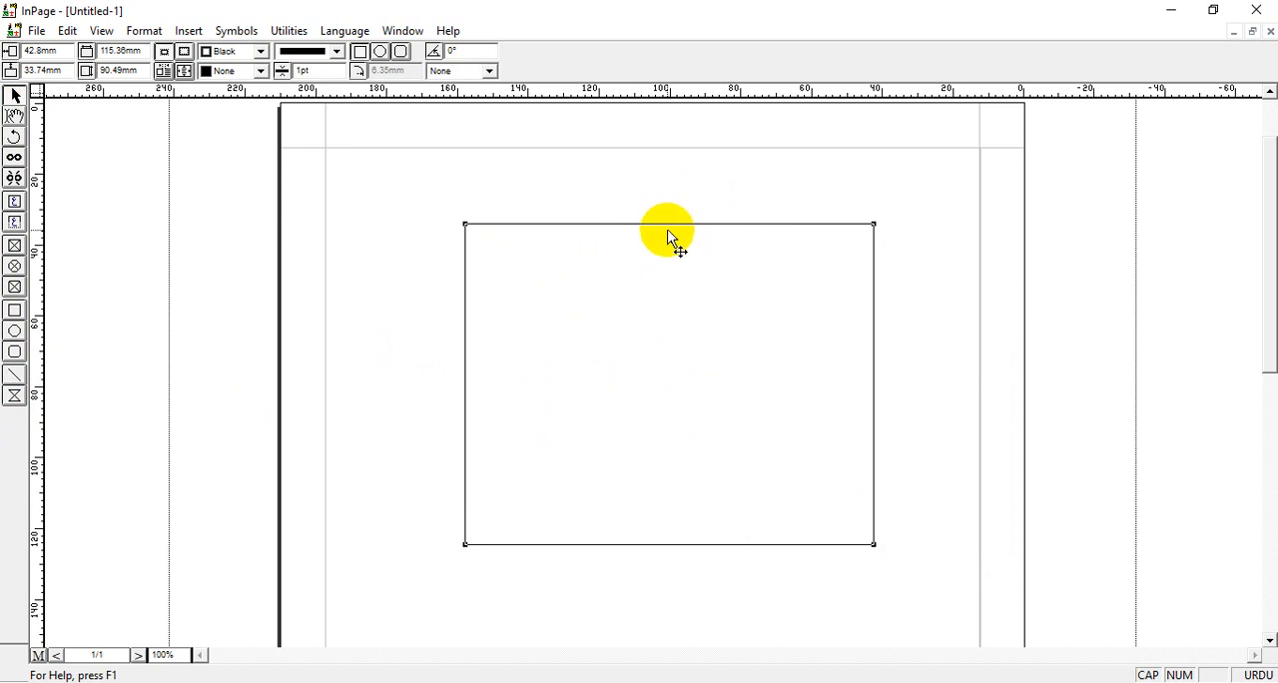
Pull the middle of each side of the new polygon inward to shape a four-pointed star.
left_click_drag(659, 224, 668, 333)
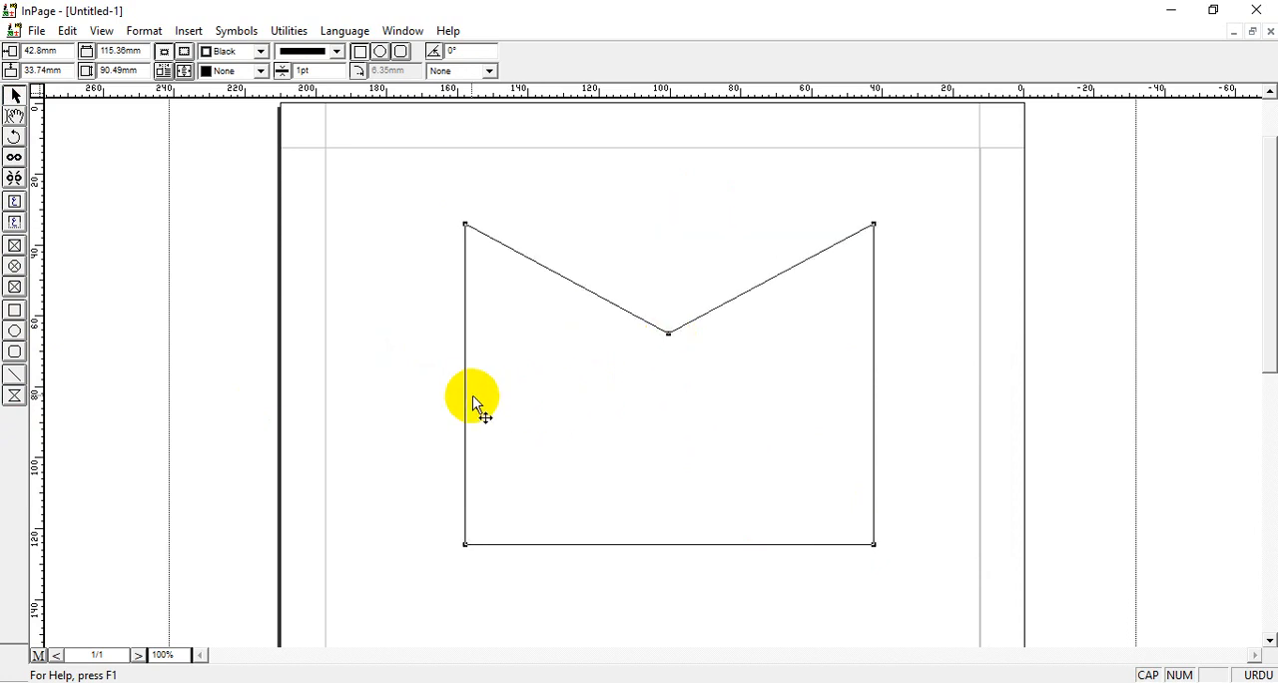
left_click_drag(466, 373, 576, 397)
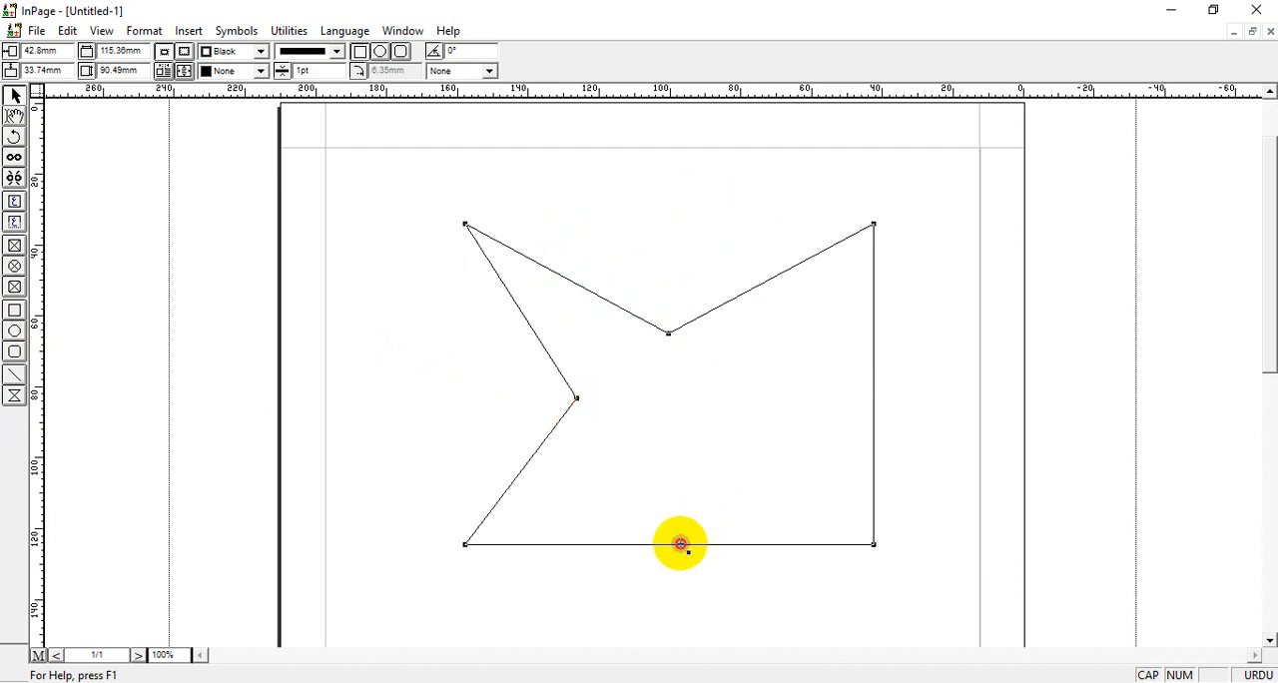
left_click_drag(680, 543, 676, 424)
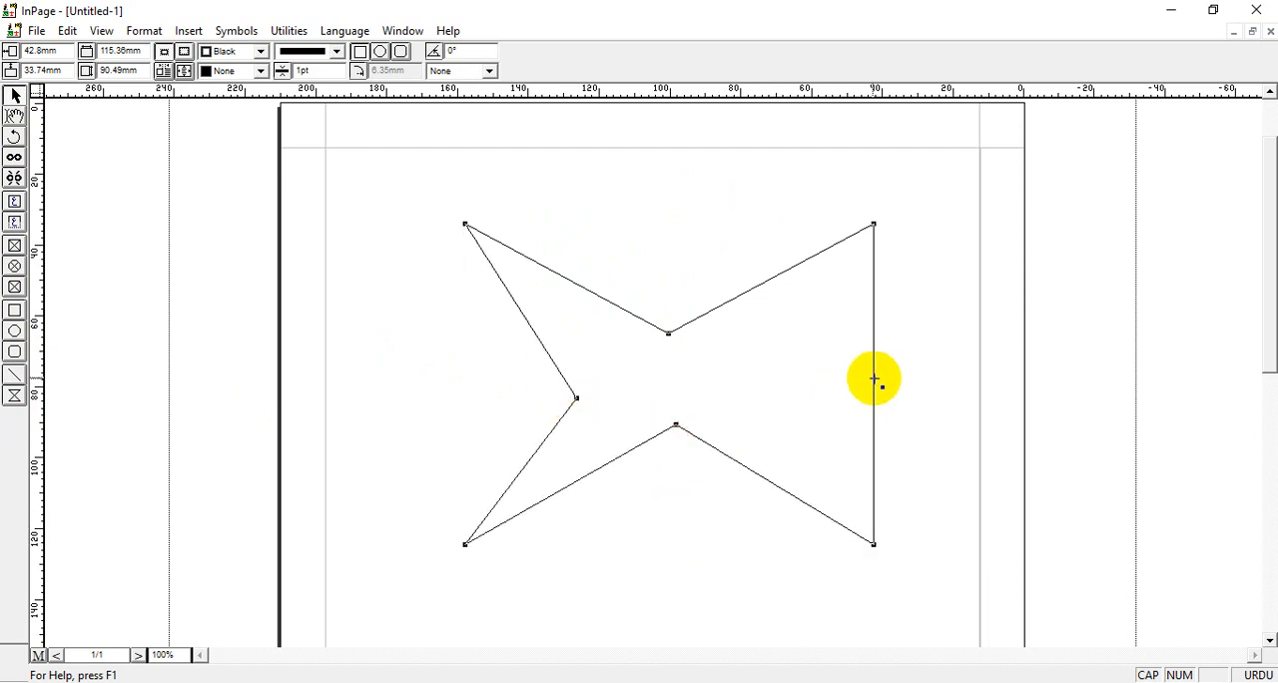
left_click_drag(872, 381, 740, 385)
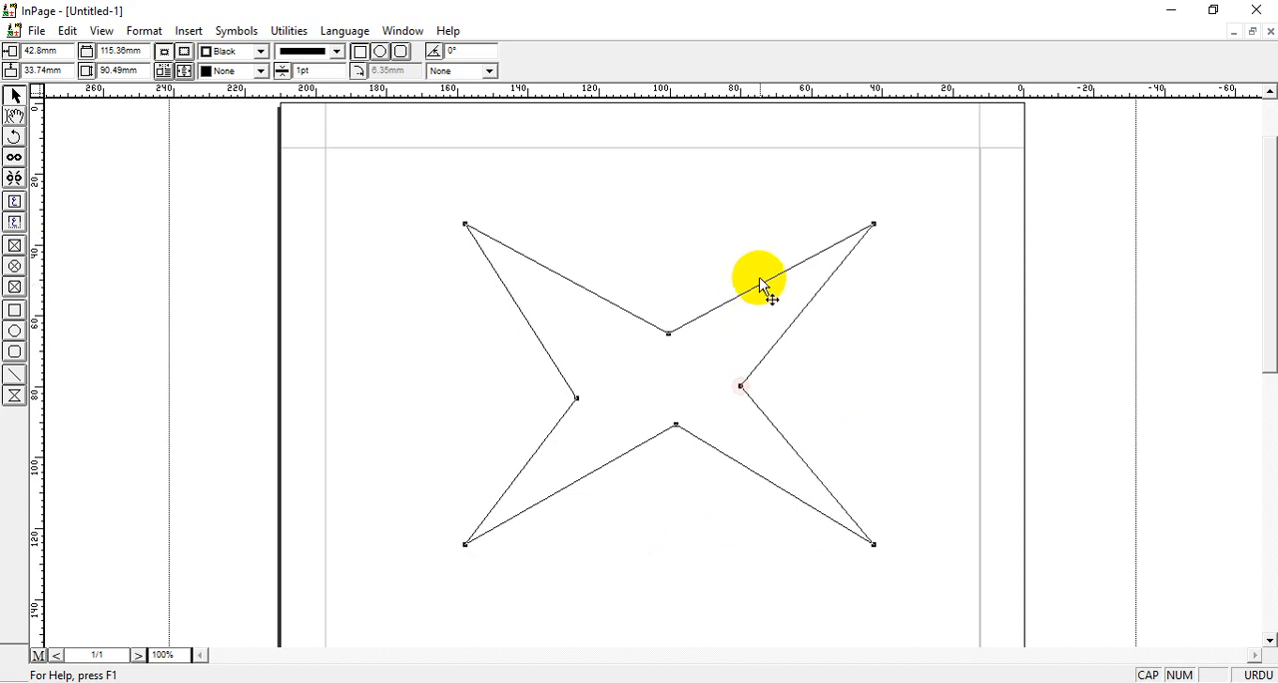
Add a point on both edges of the star's upper-right arm and move them downward to bend the arm.
left_click(815, 318)
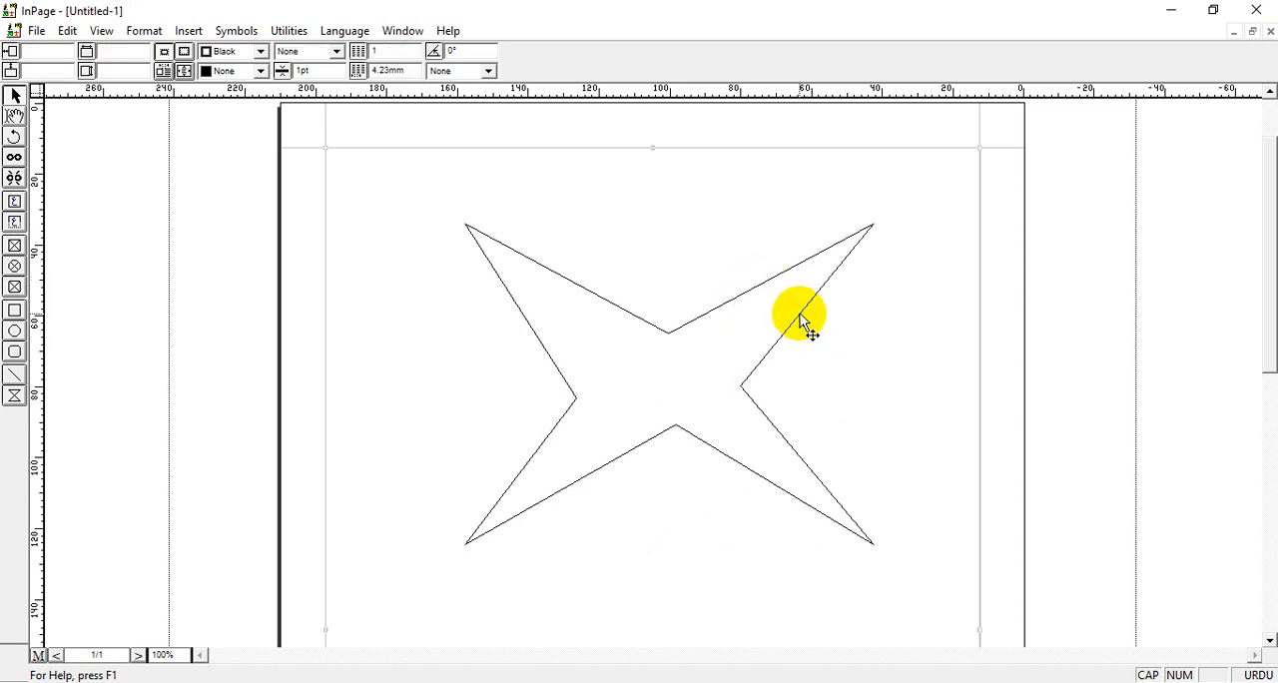
left_click(799, 318)
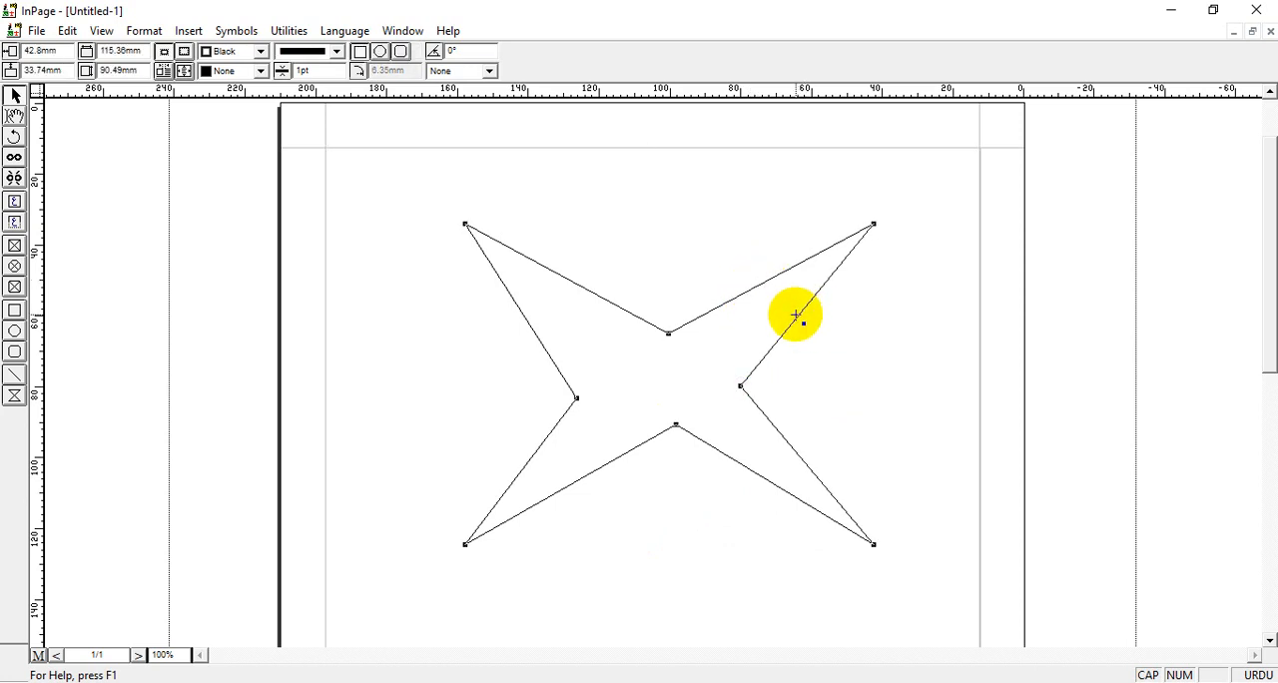
left_click(852, 354)
left_click_drag(856, 358, 856, 357)
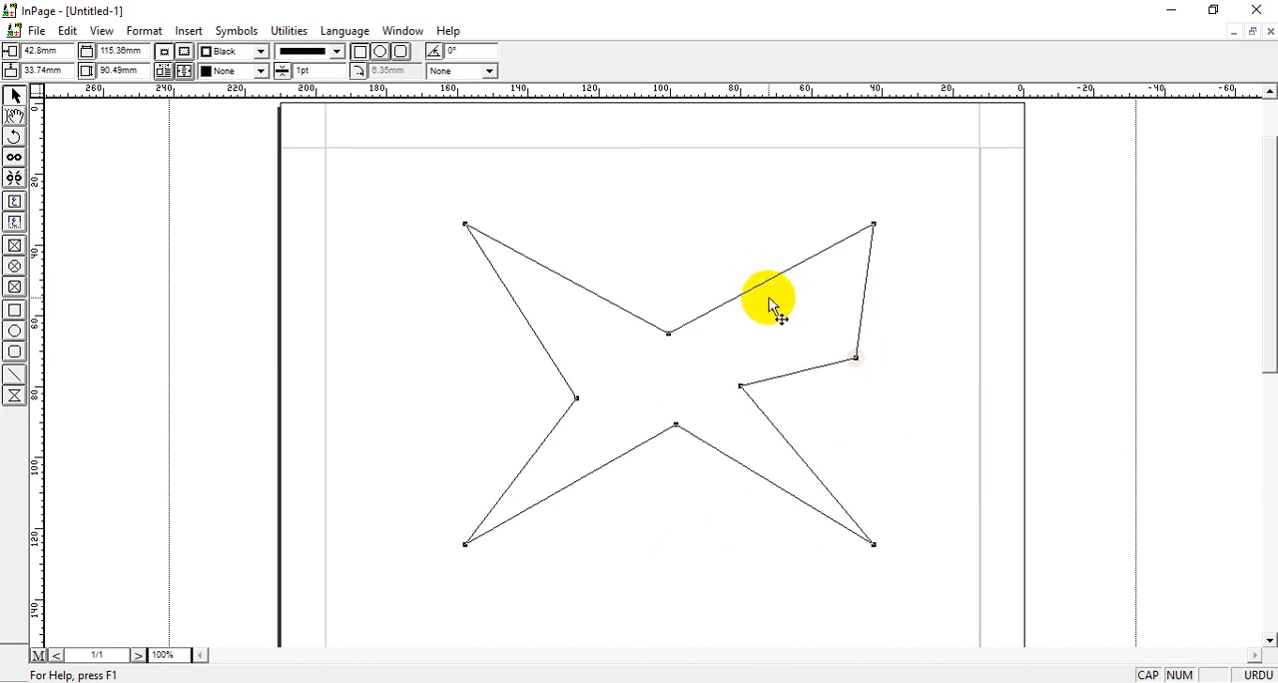
left_click_drag(764, 282, 810, 329)
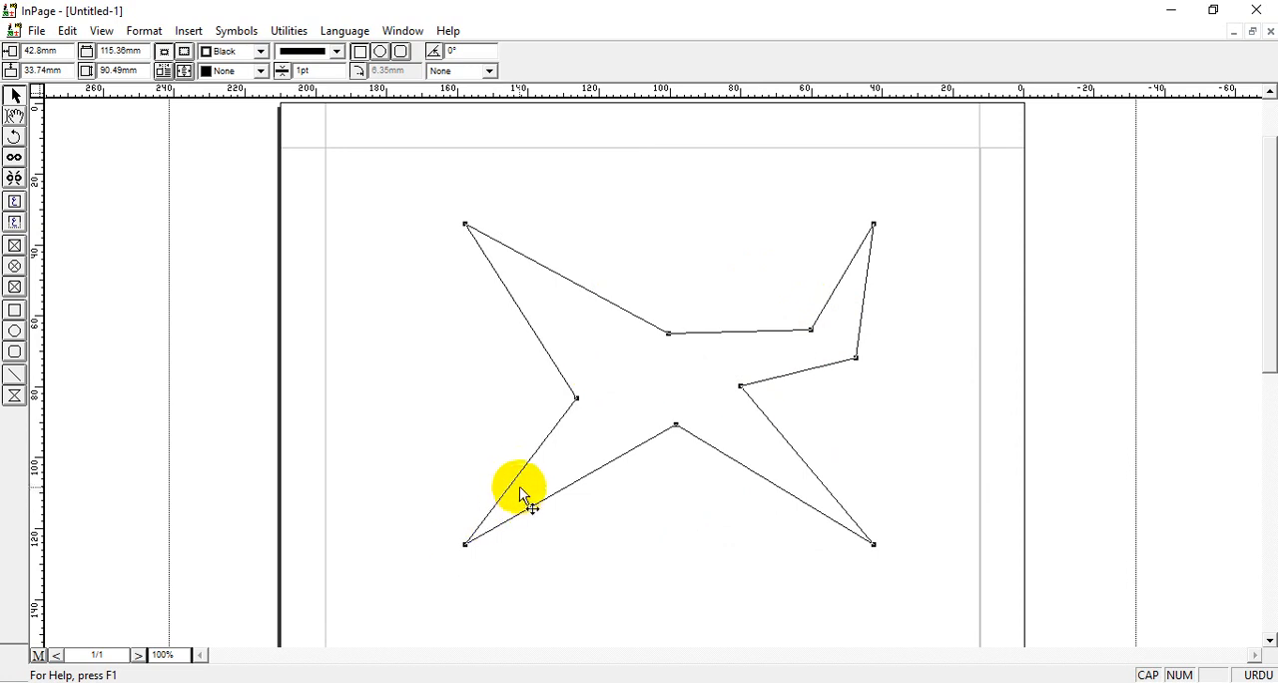
Bend the star's lower-left arm with a point on each edge, and add a small step at the upper inner corner.
left_click_drag(519, 472, 498, 435)
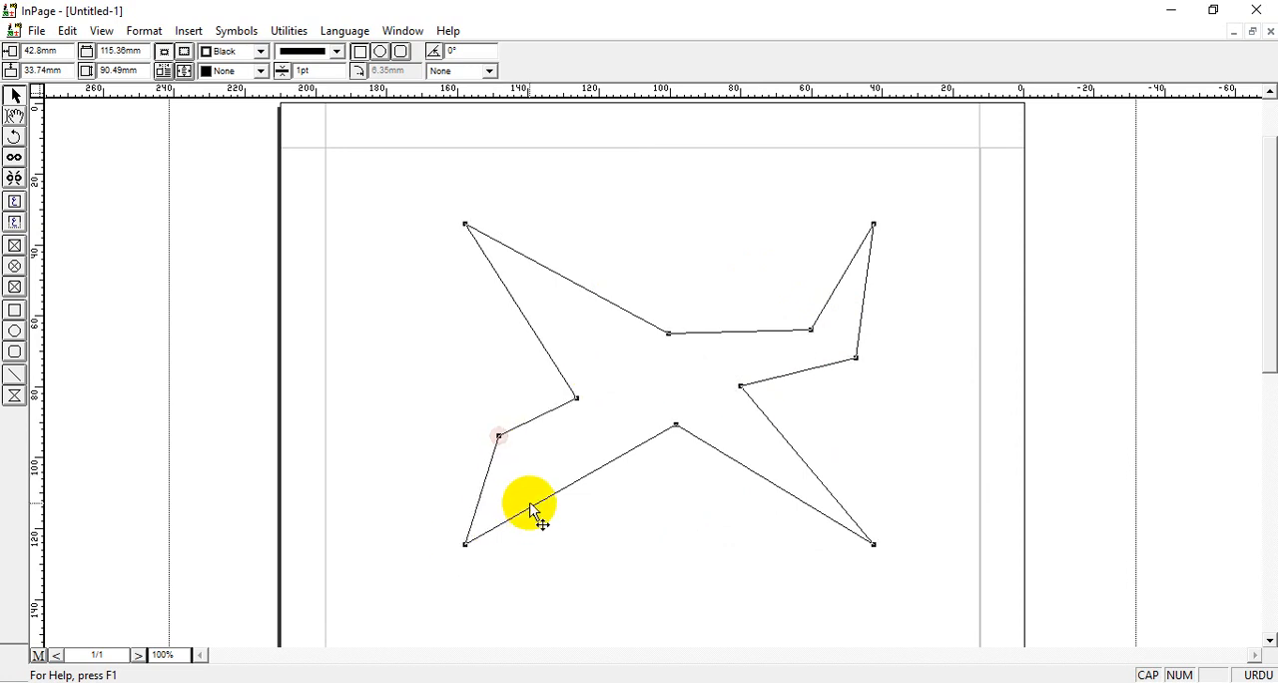
left_click_drag(529, 507, 546, 457)
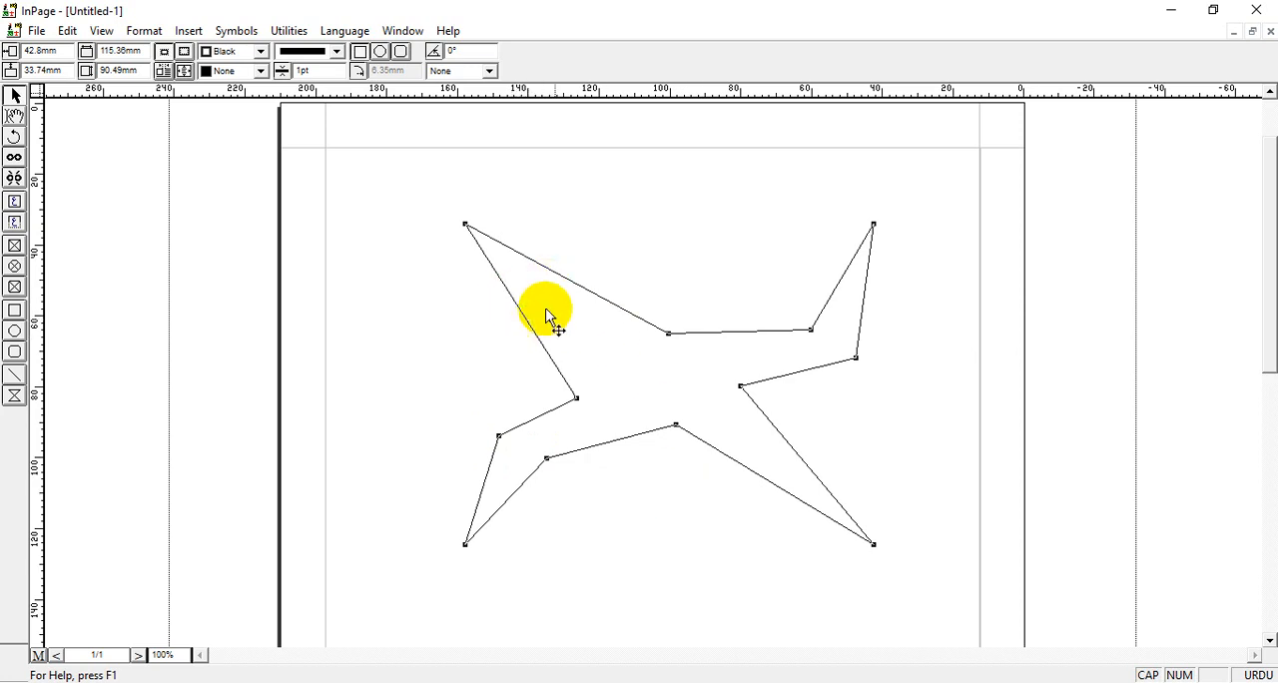
left_click_drag(671, 334, 674, 349)
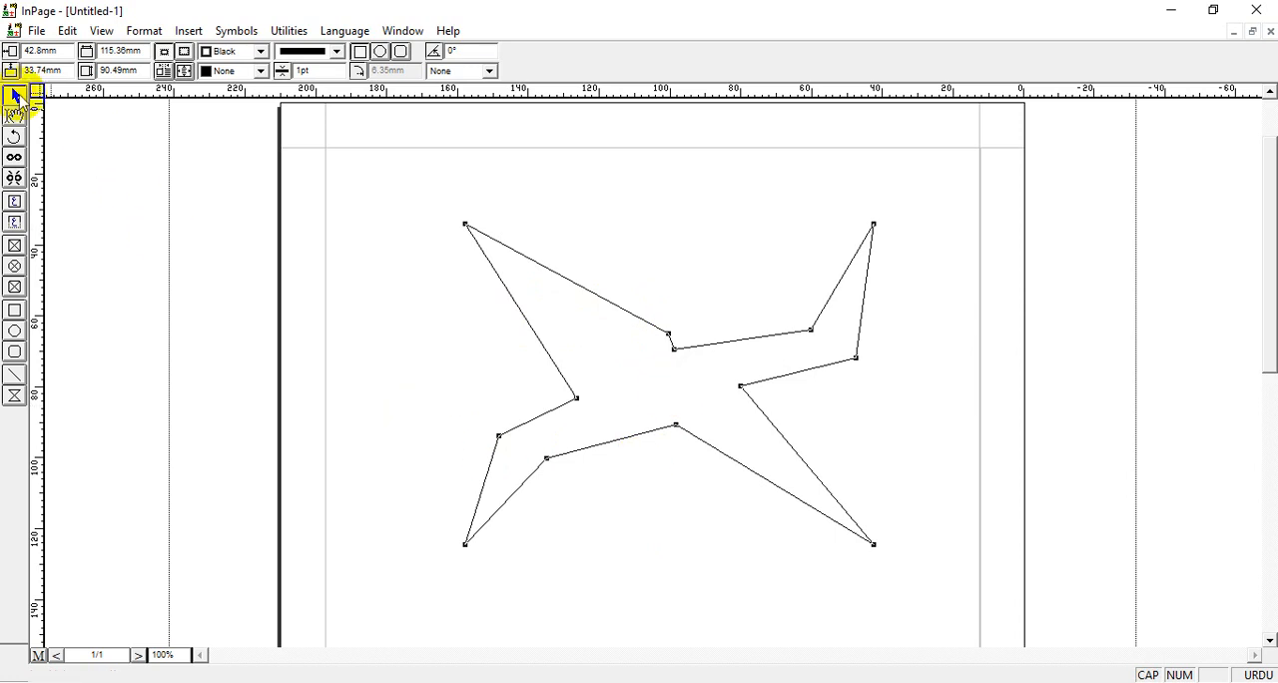
left_click(313, 266)
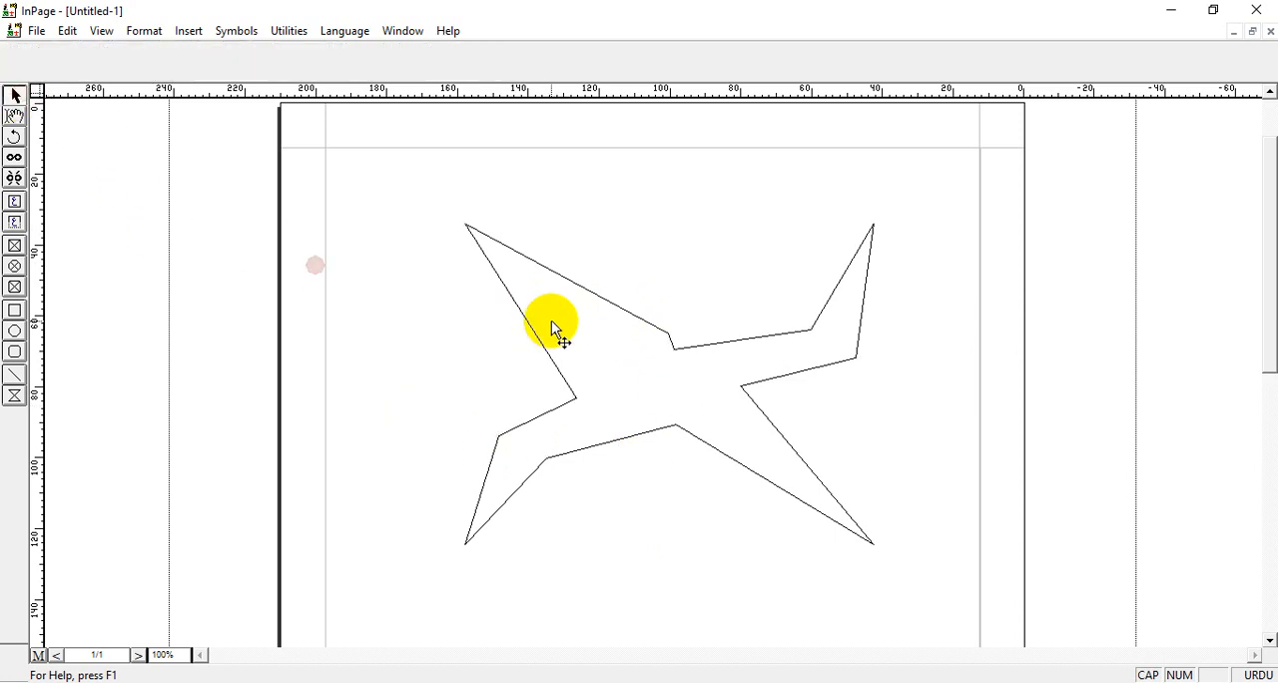
Fill the bent four-pointed star polygon with blue.
left_click(505, 286)
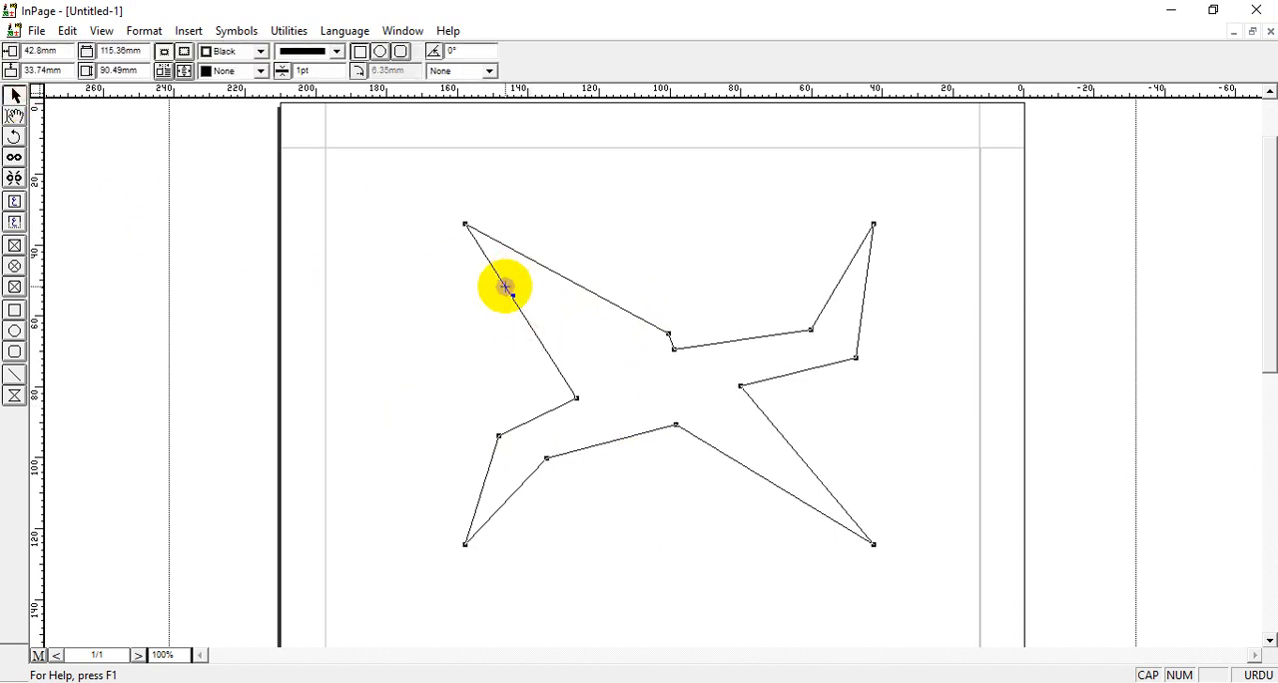
left_click(260, 71)
left_click_drag(262, 96, 261, 115)
left_click(241, 121)
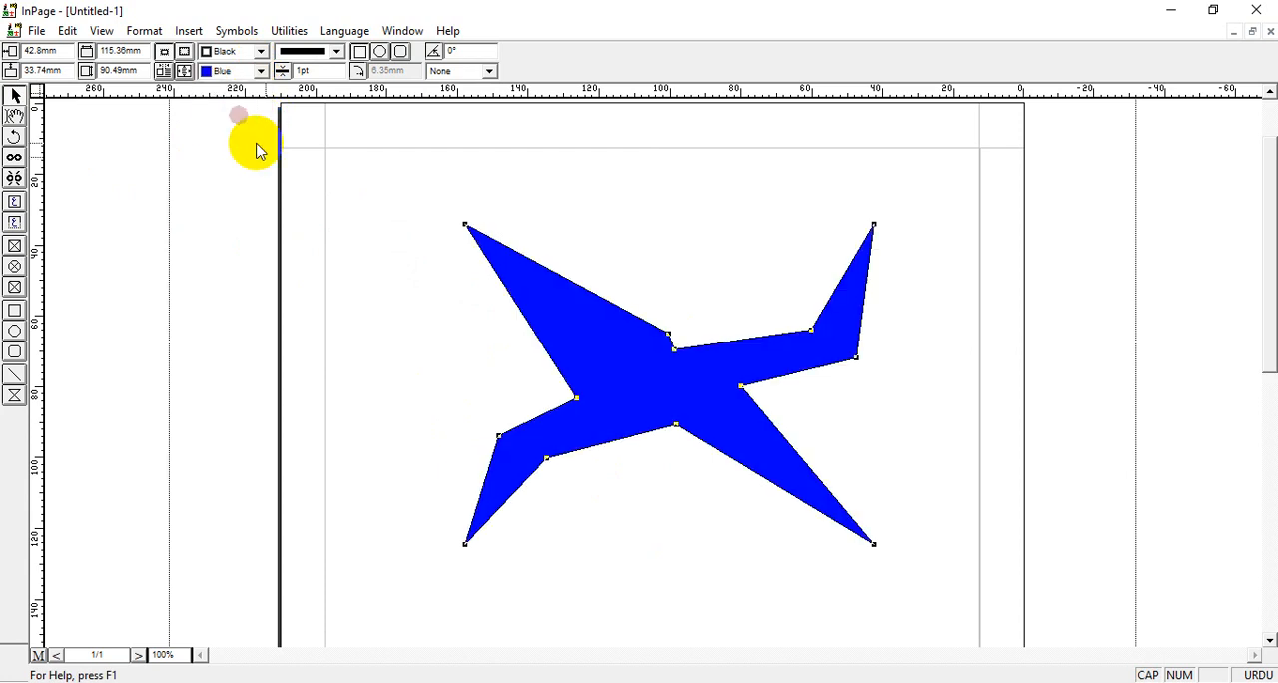
left_click(622, 331)
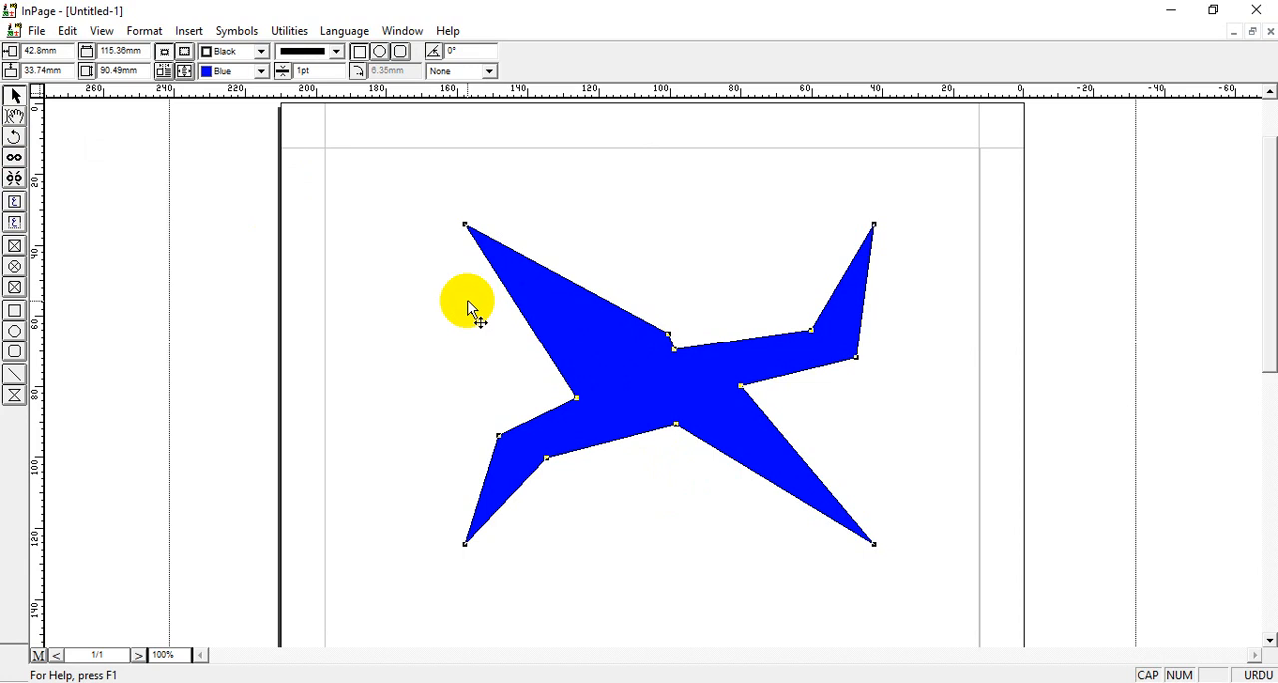
Delete the blue star and draw a new rectangular polygon about 140 mm wide and 61 mm high.
key("Delete")
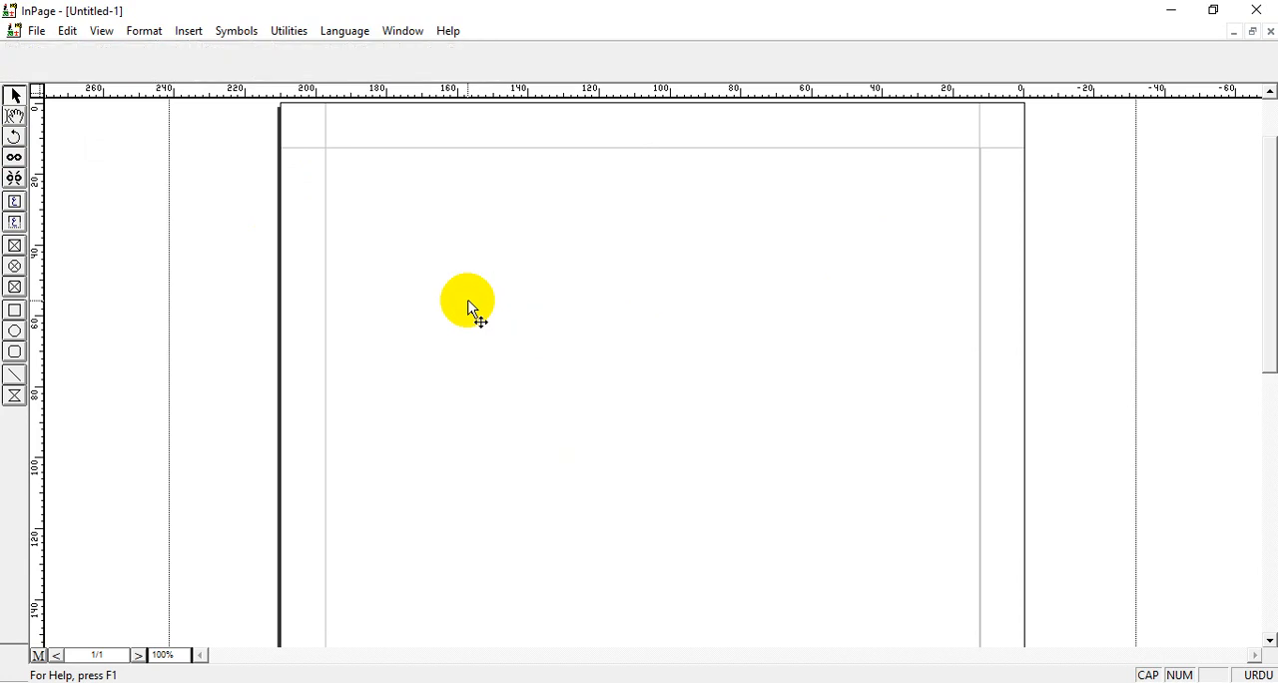
left_click(15, 396)
left_click_drag(413, 240, 908, 458)
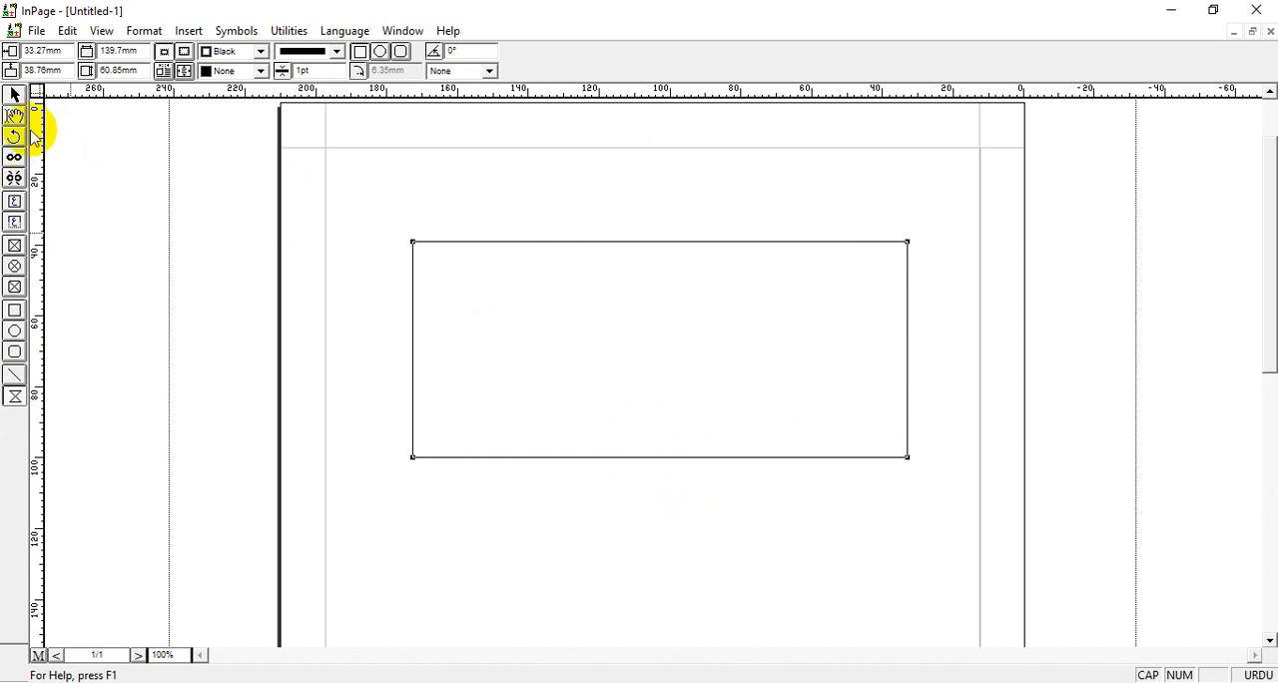
left_click(14, 94)
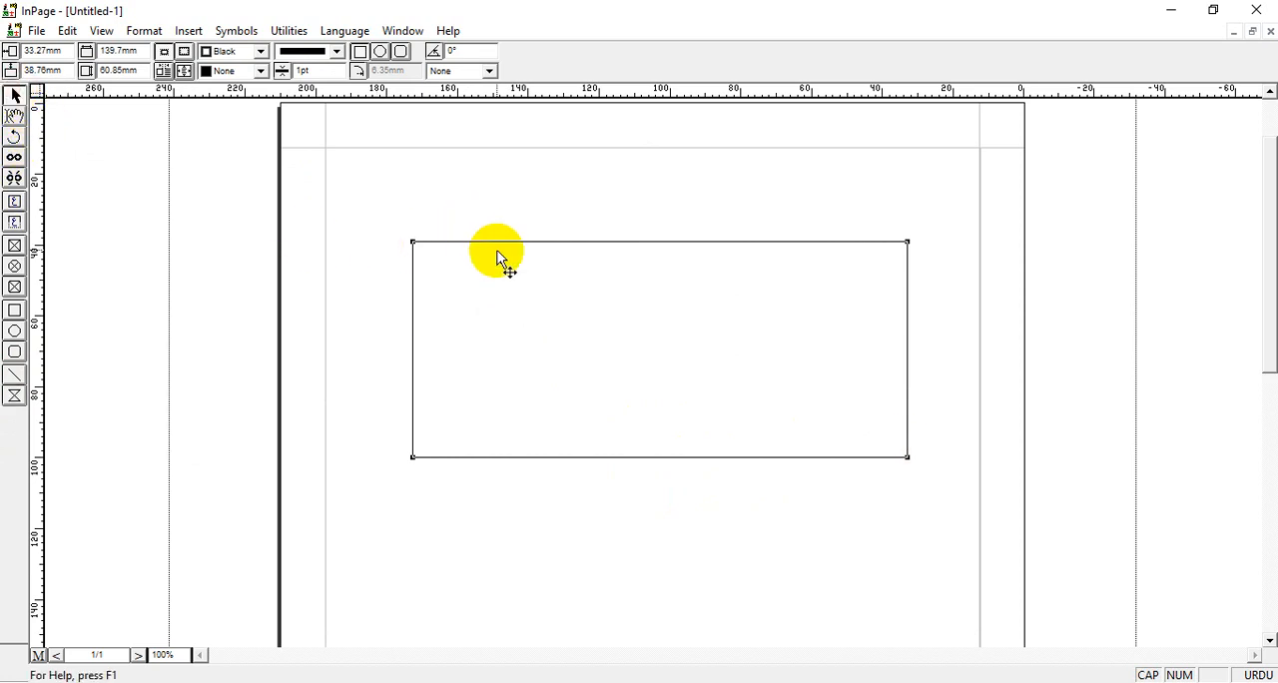
Add two points on the upper edge and two on the lower edge, pulling them inward to shape a bar with flared ends.
left_click_drag(497, 242, 507, 310)
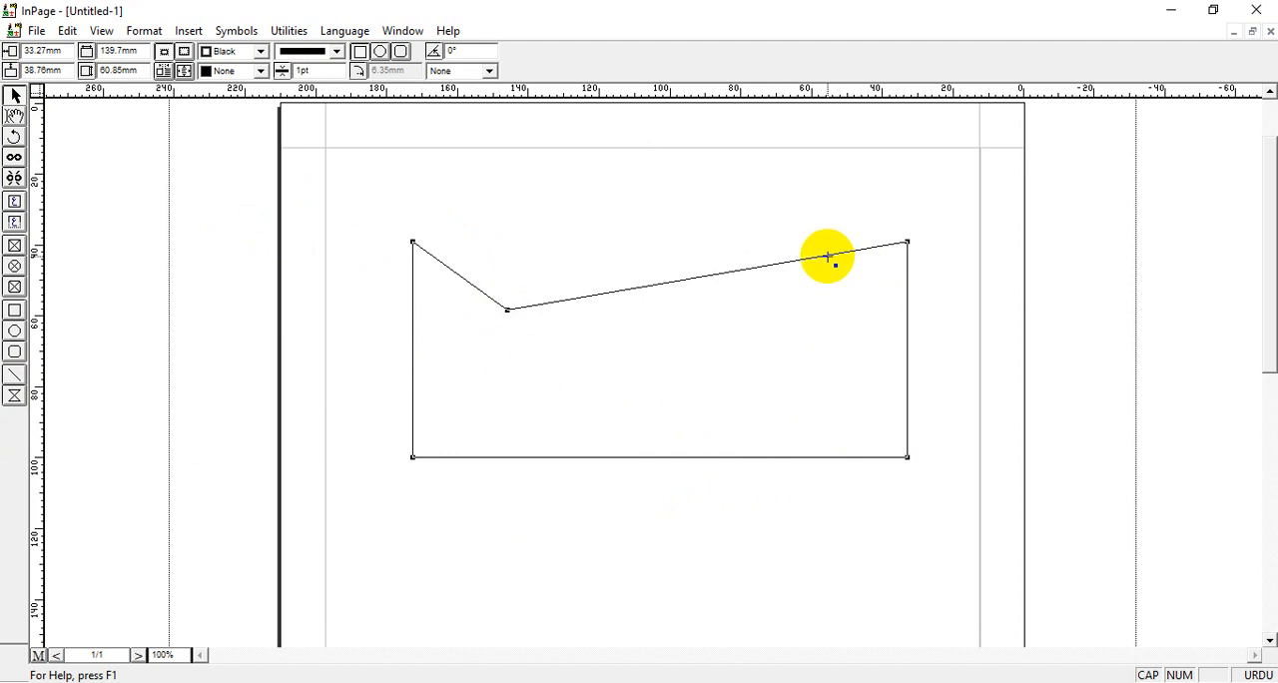
left_click_drag(828, 257, 813, 317)
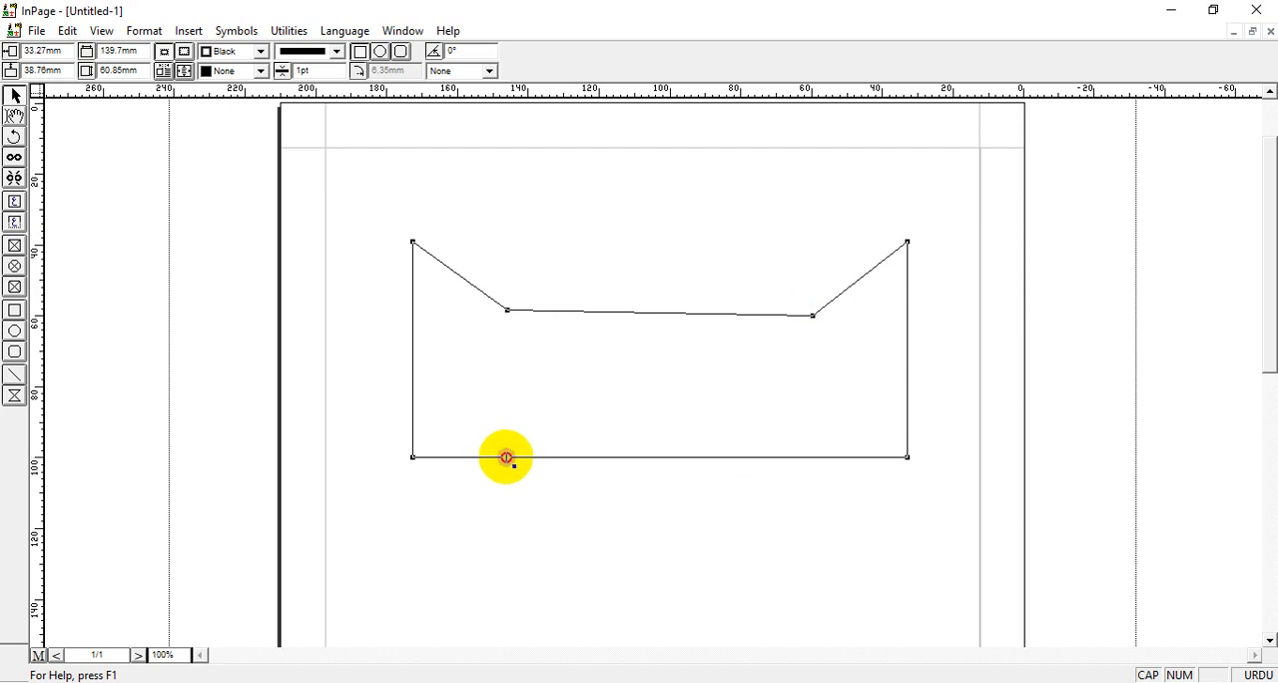
left_click_drag(507, 457, 510, 414)
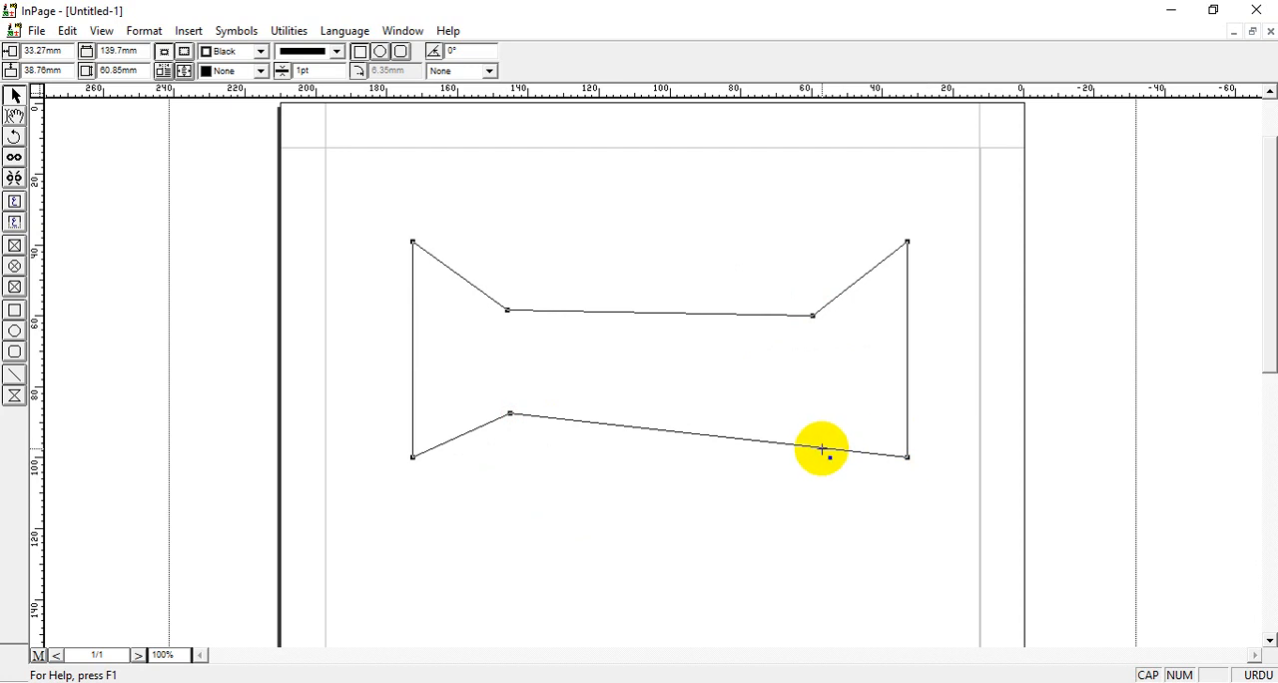
left_click_drag(822, 447, 814, 417)
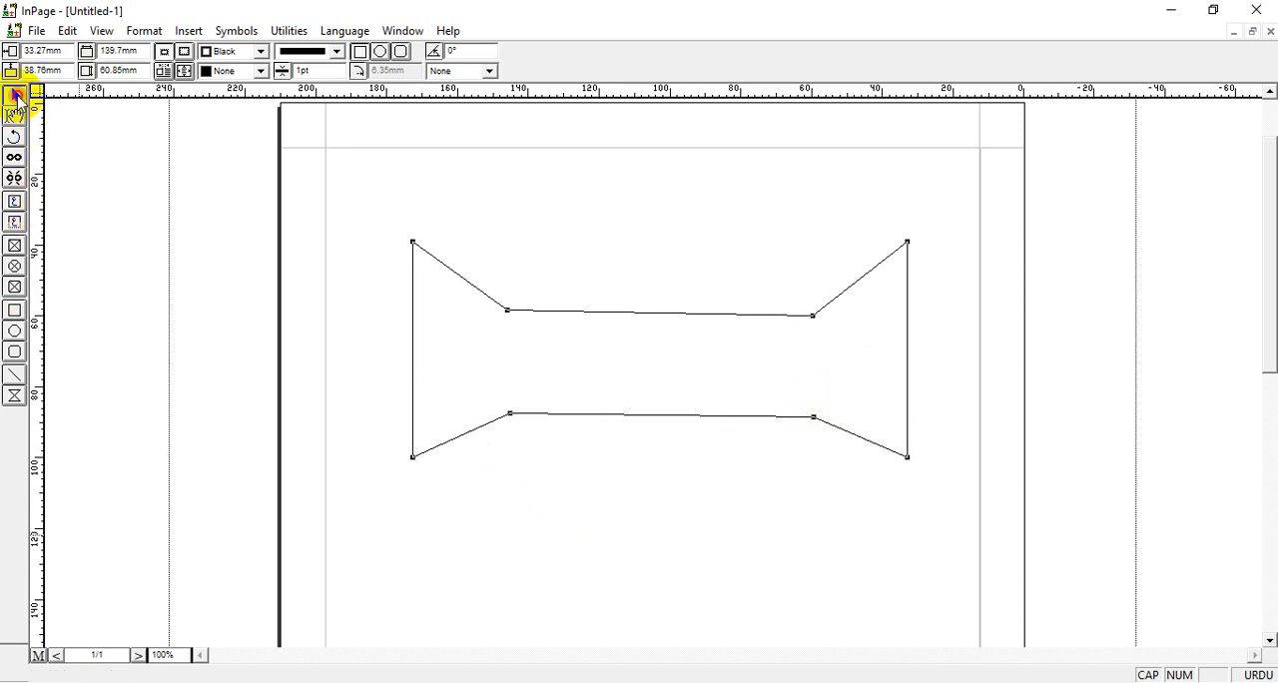
Fill the flared bar polygon with magenta, and change the fill to blue.
left_click(617, 234)
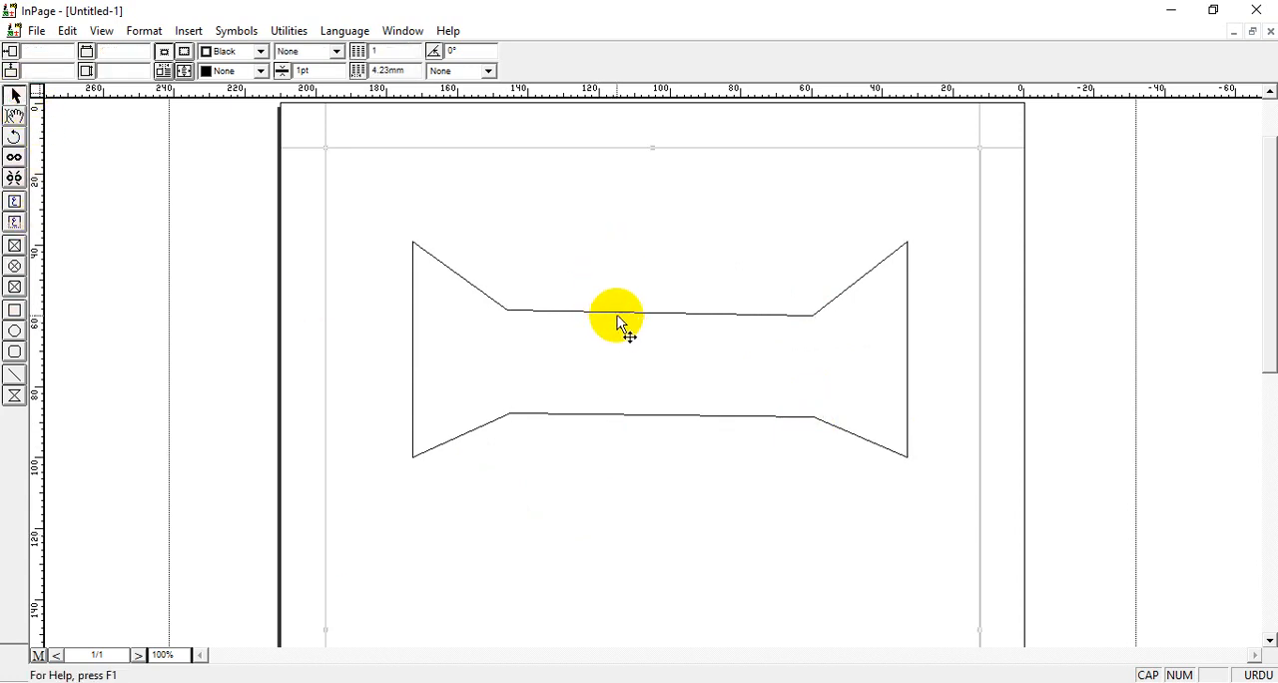
left_click(617, 318)
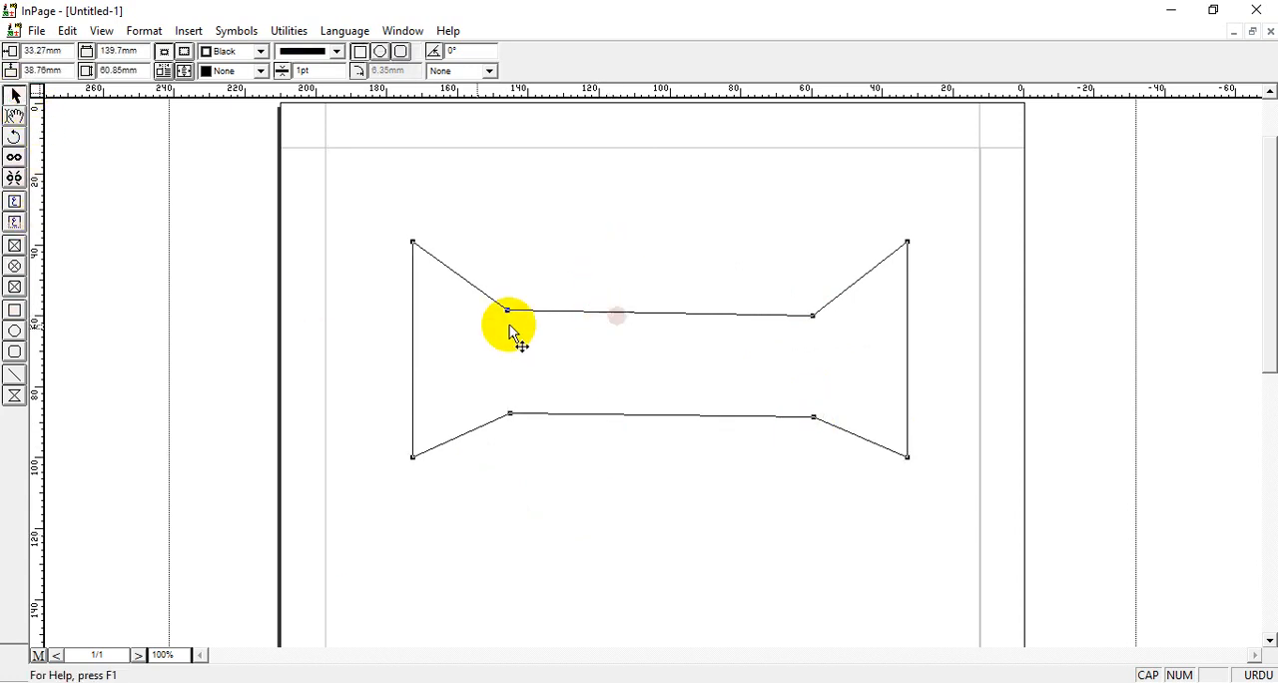
left_click(261, 71)
scroll(260, 113, "down", 3)
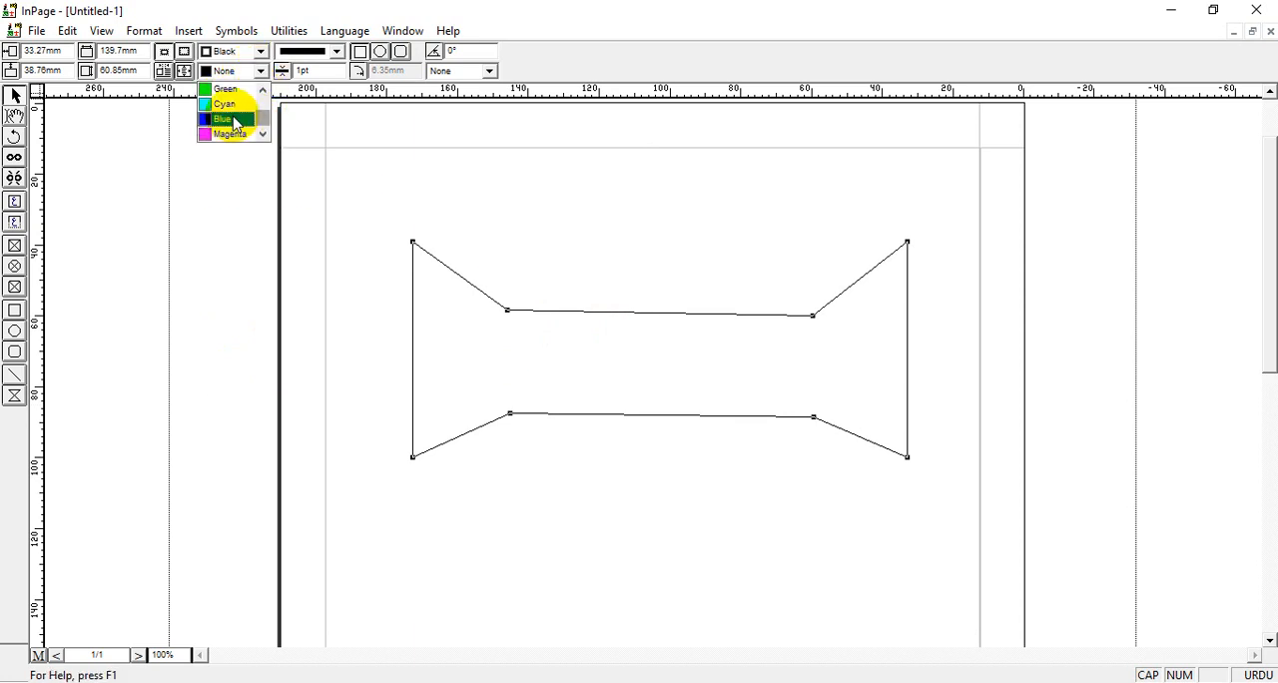
left_click(230, 133)
left_click(261, 71)
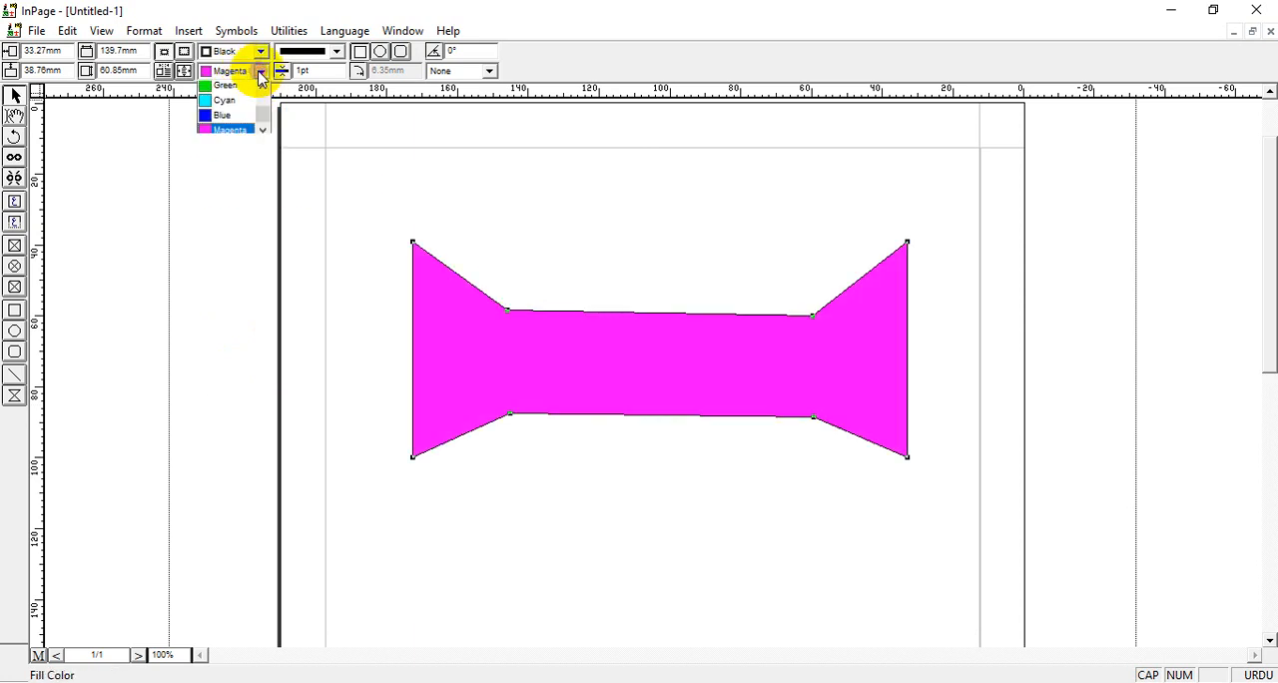
left_click(230, 118)
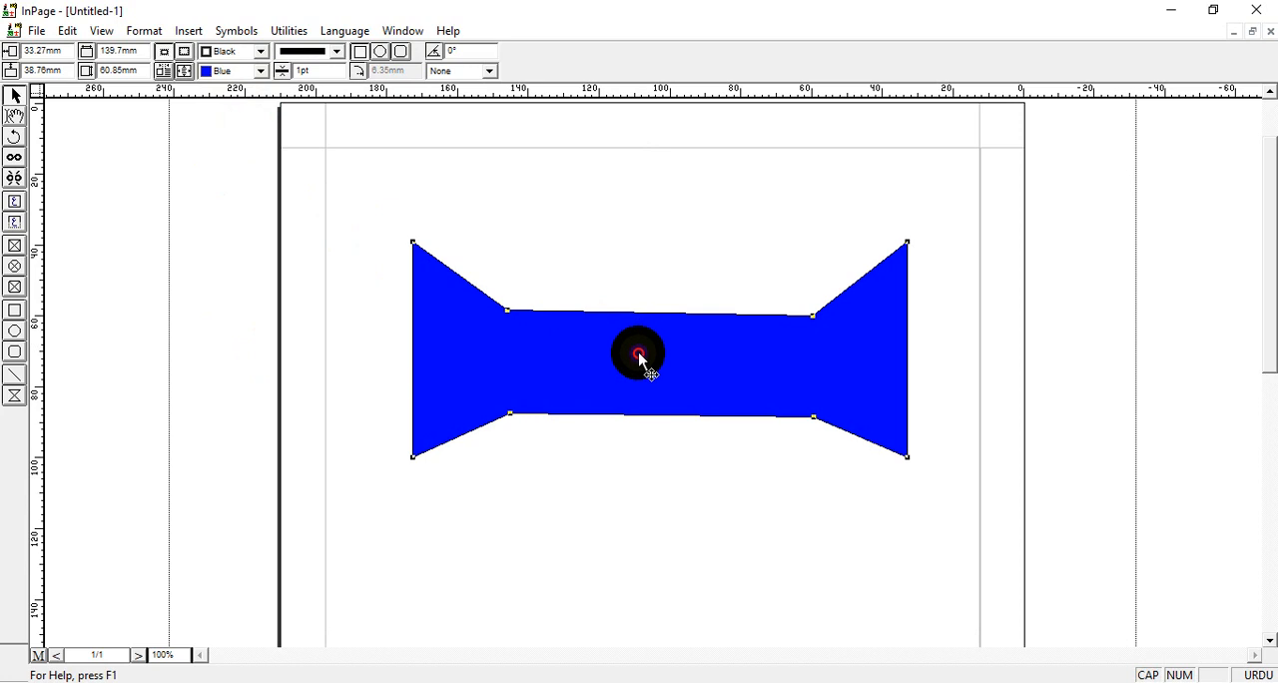
Move the blue polygon slightly down and adjust its inner points to straighten the upper and lower edges of the narrow middle.
left_click_drag(639, 357, 641, 374)
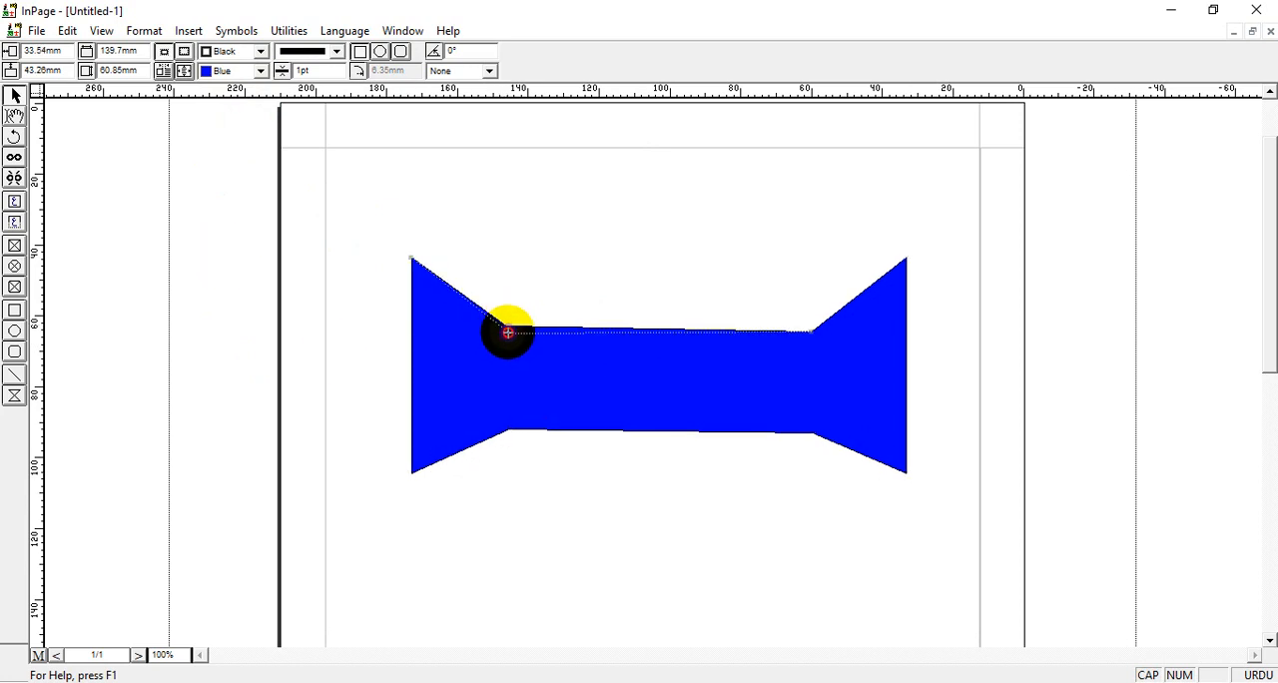
left_click(508, 330)
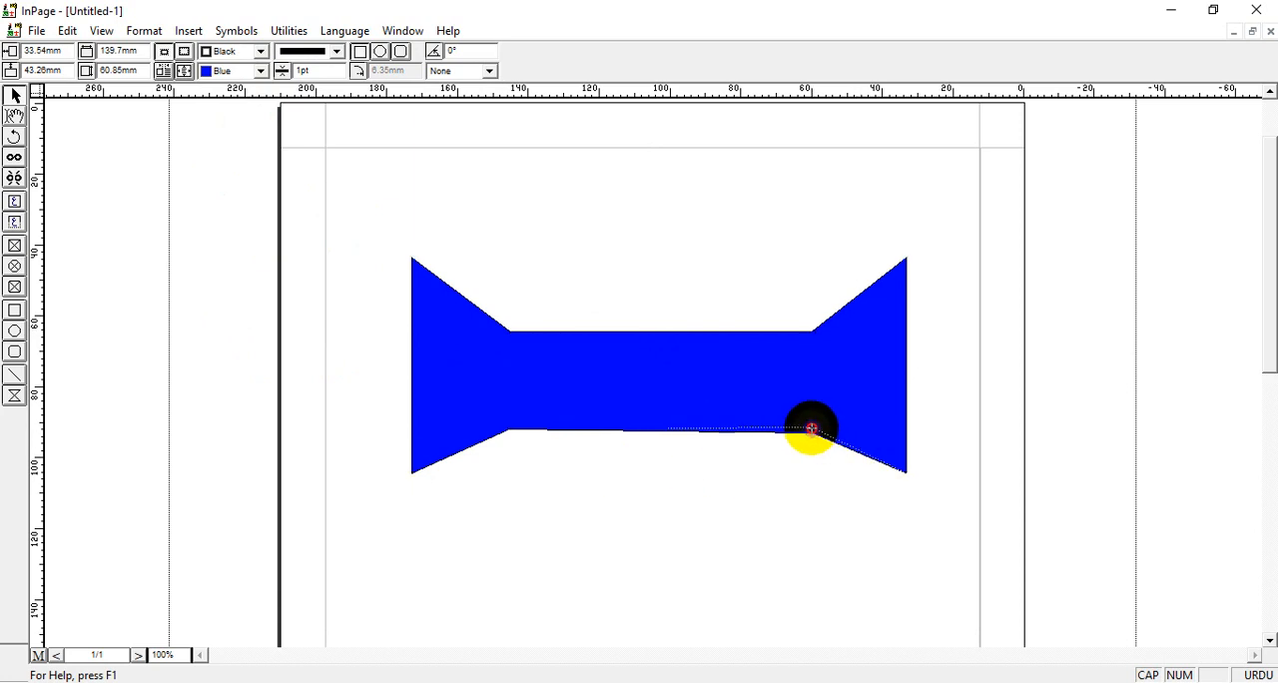
left_click_drag(812, 427, 810, 429)
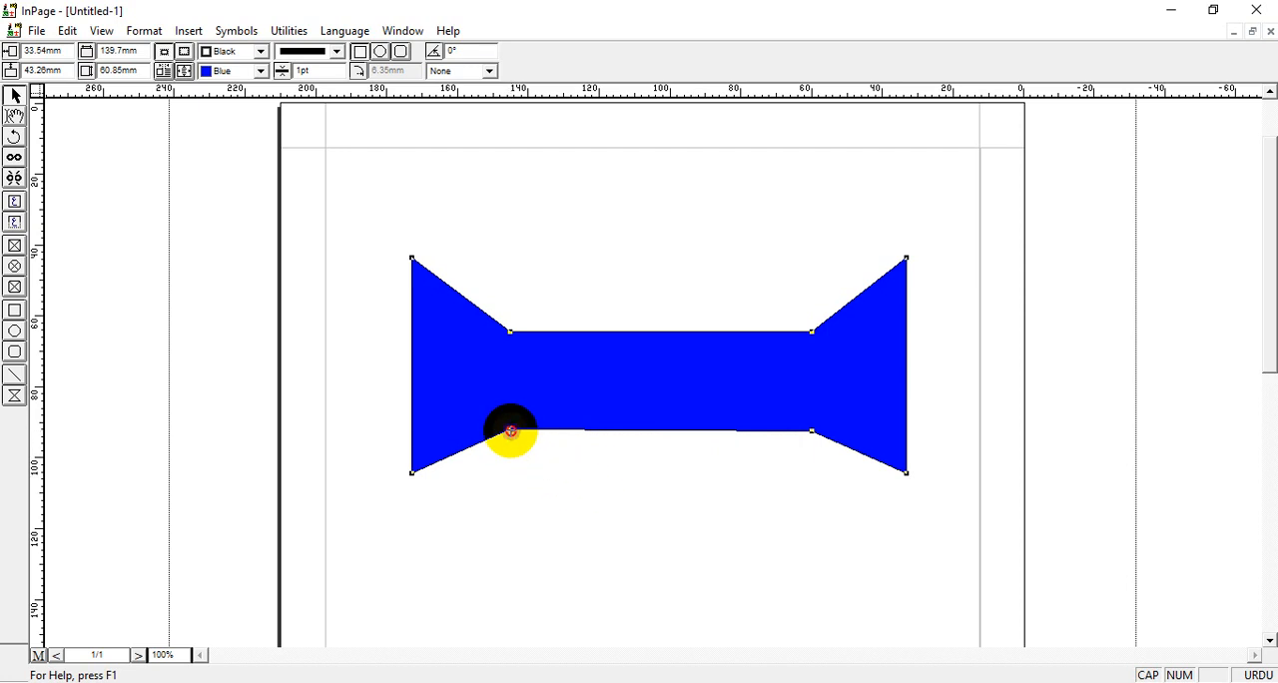
left_click_drag(510, 432, 510, 434)
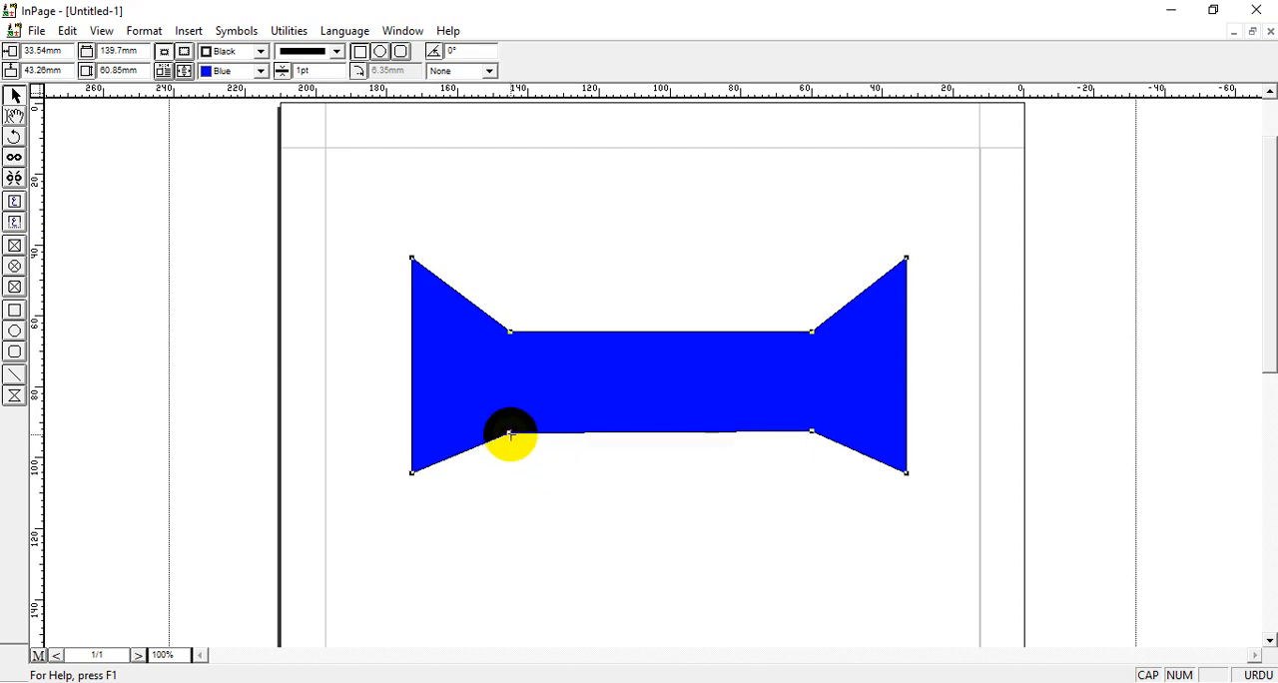
left_click(747, 237)
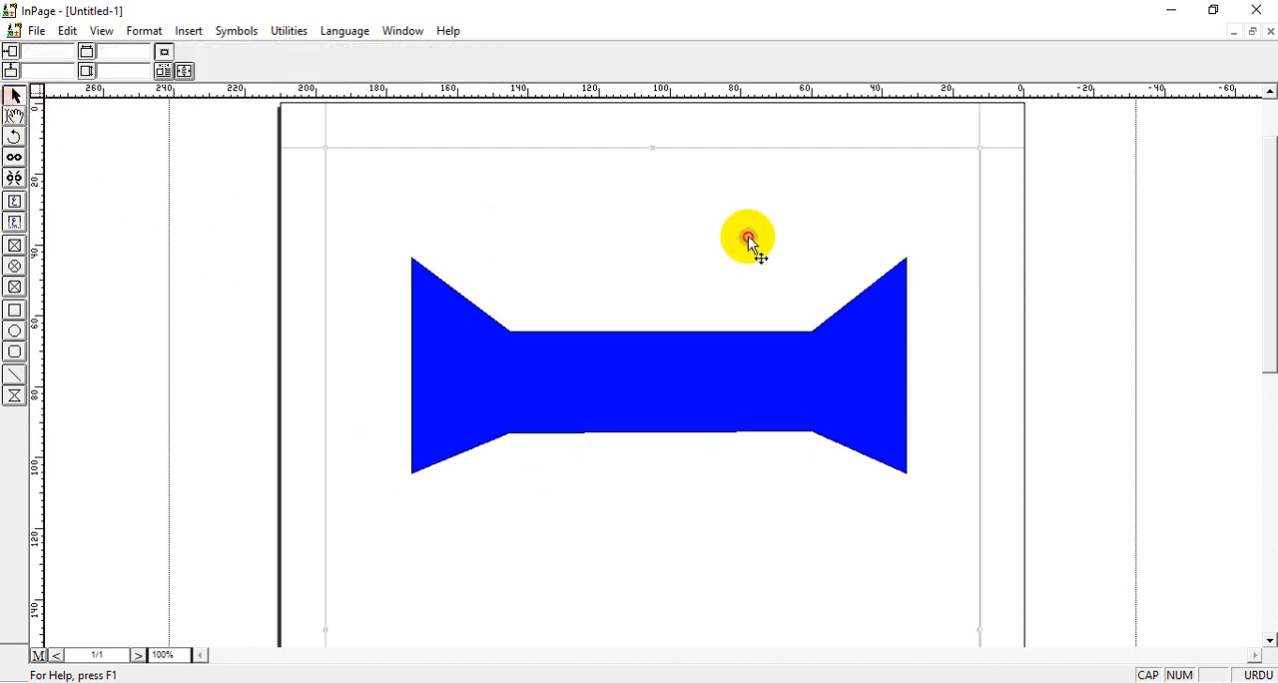
Move the blue polygon up and to the right, and duplicate it with 2 rows, 1 column and 0 mm spacing.
left_click(599, 382)
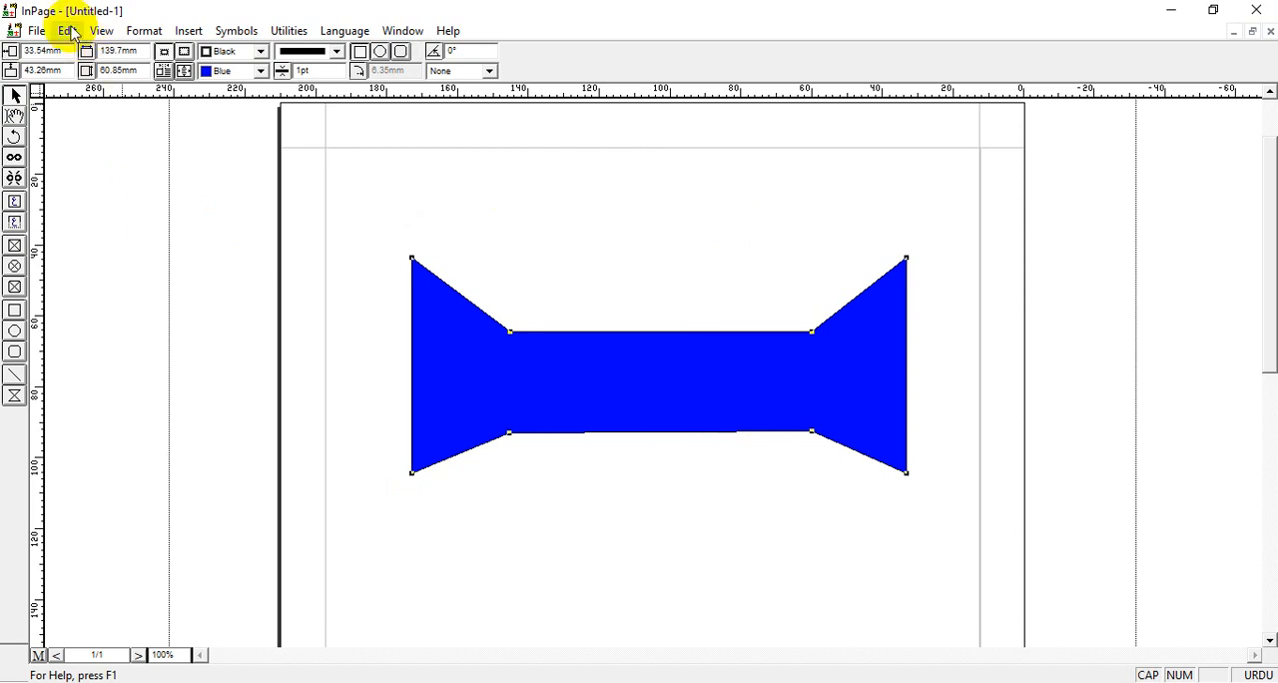
left_click(68, 31)
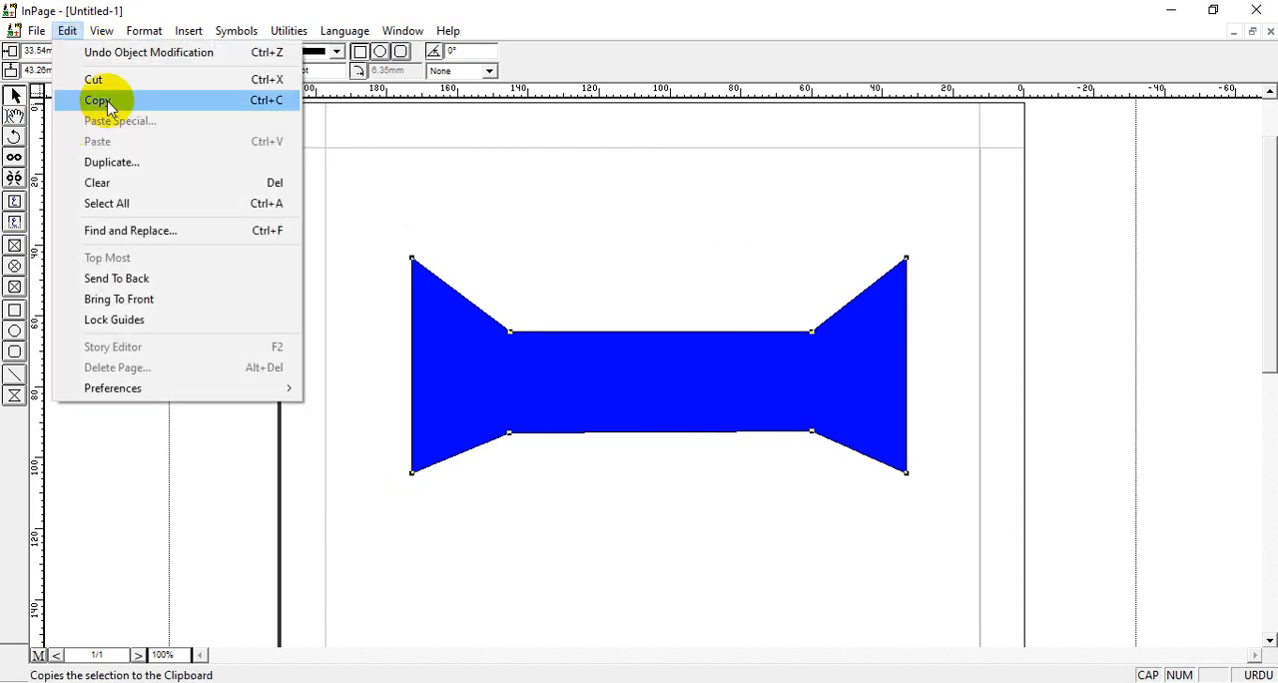
left_click(597, 228)
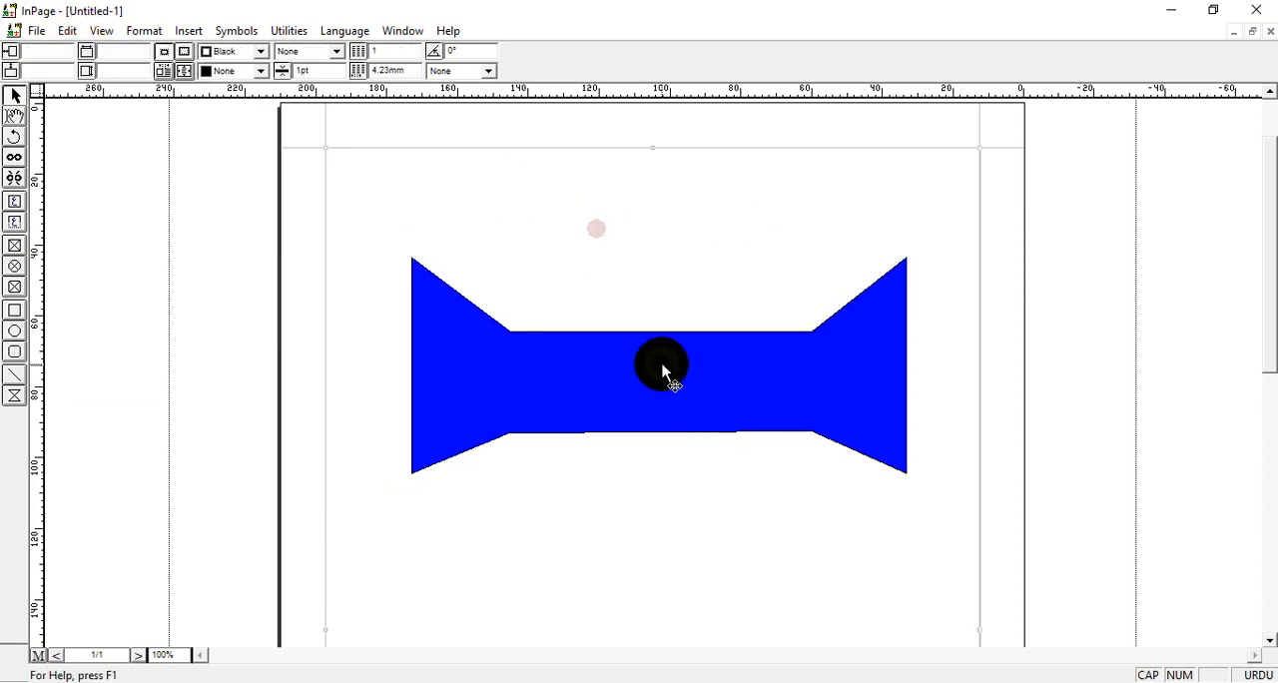
left_click_drag(662, 372, 693, 318)
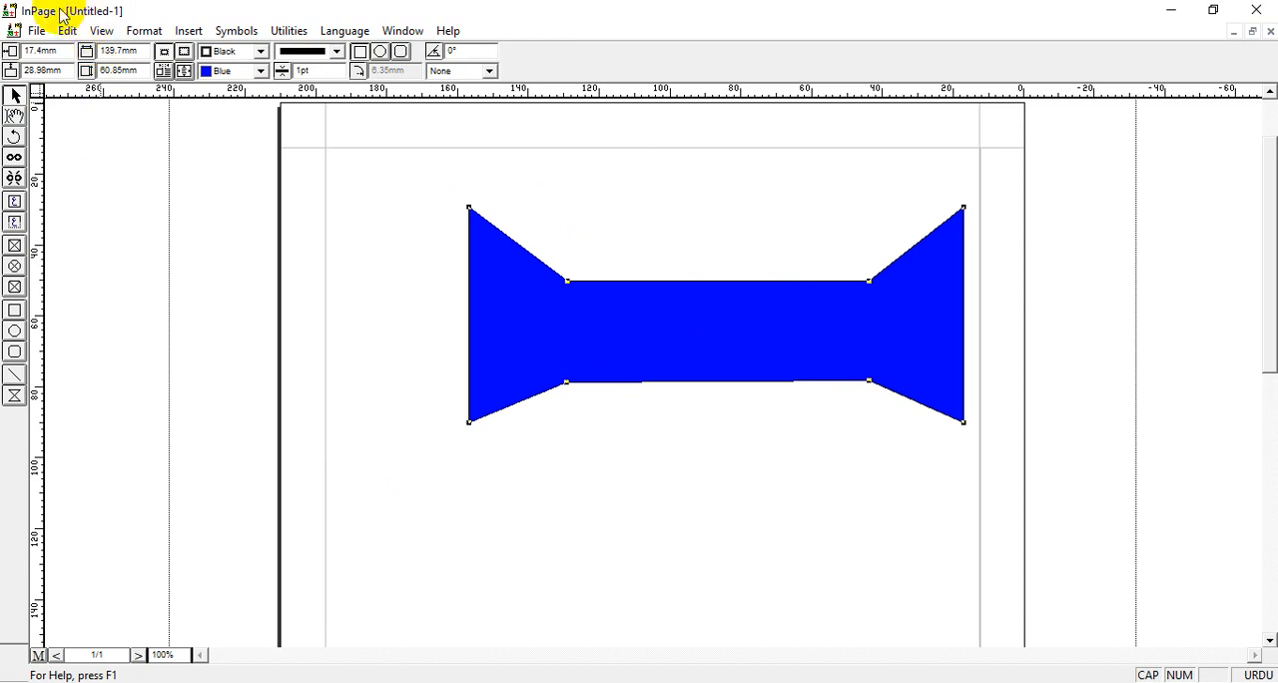
left_click(67, 31)
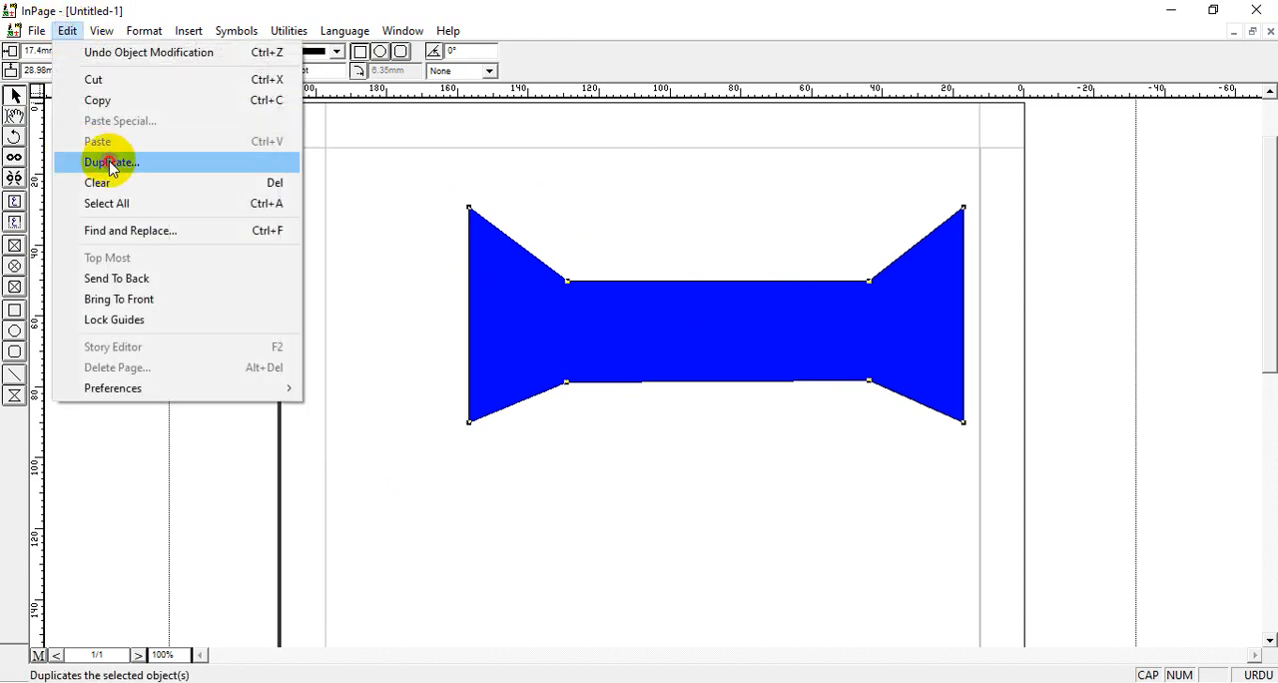
left_click(111, 162)
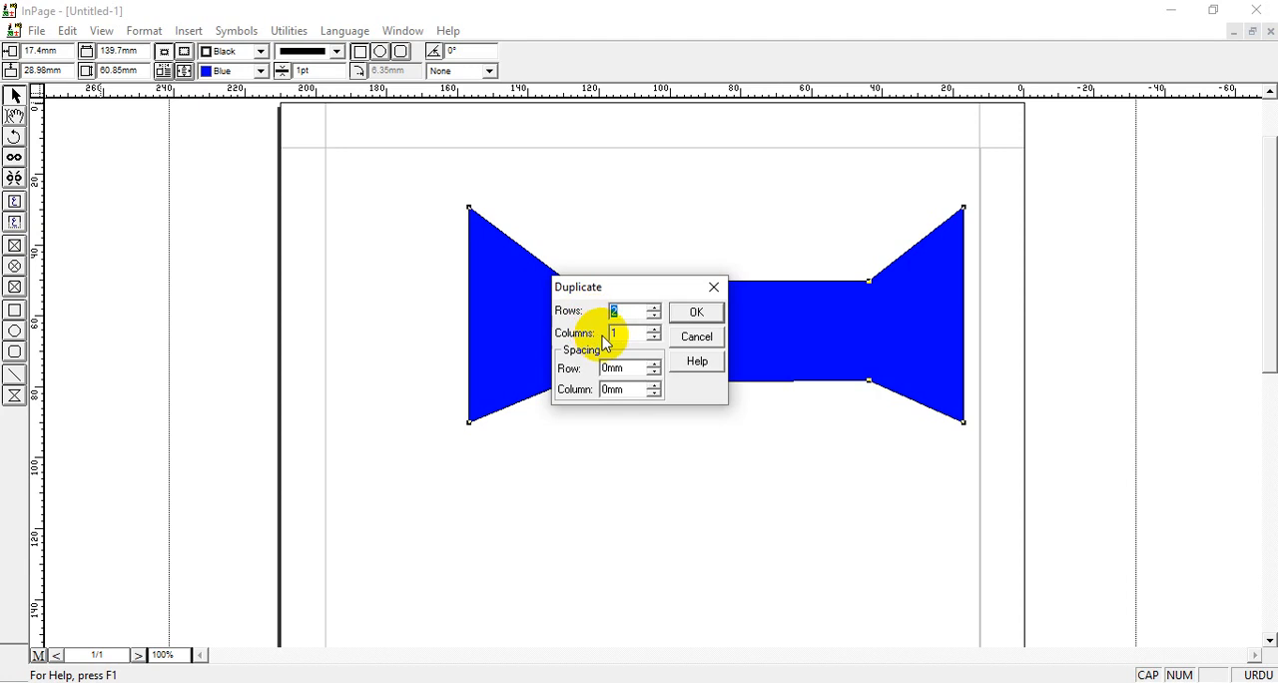
left_click(696, 313)
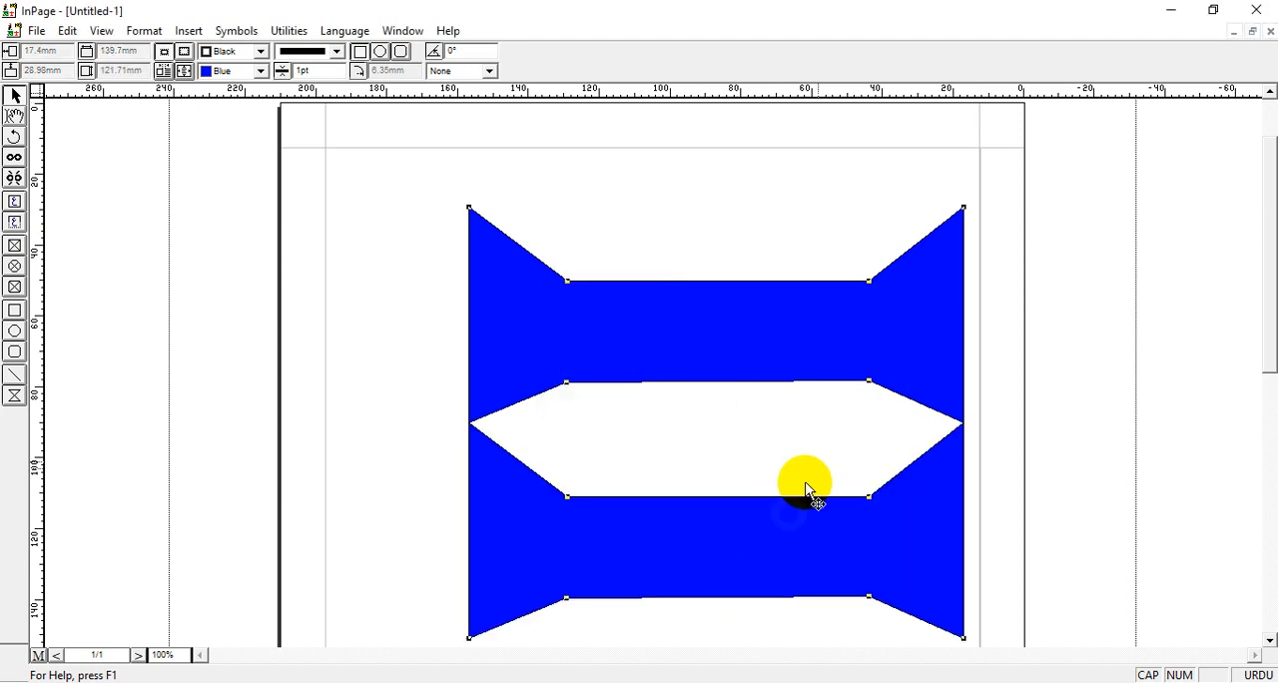
Move the lower copy down and to the left, away from the original, and rotate it by 90°.
left_click(1084, 391)
left_click(789, 547)
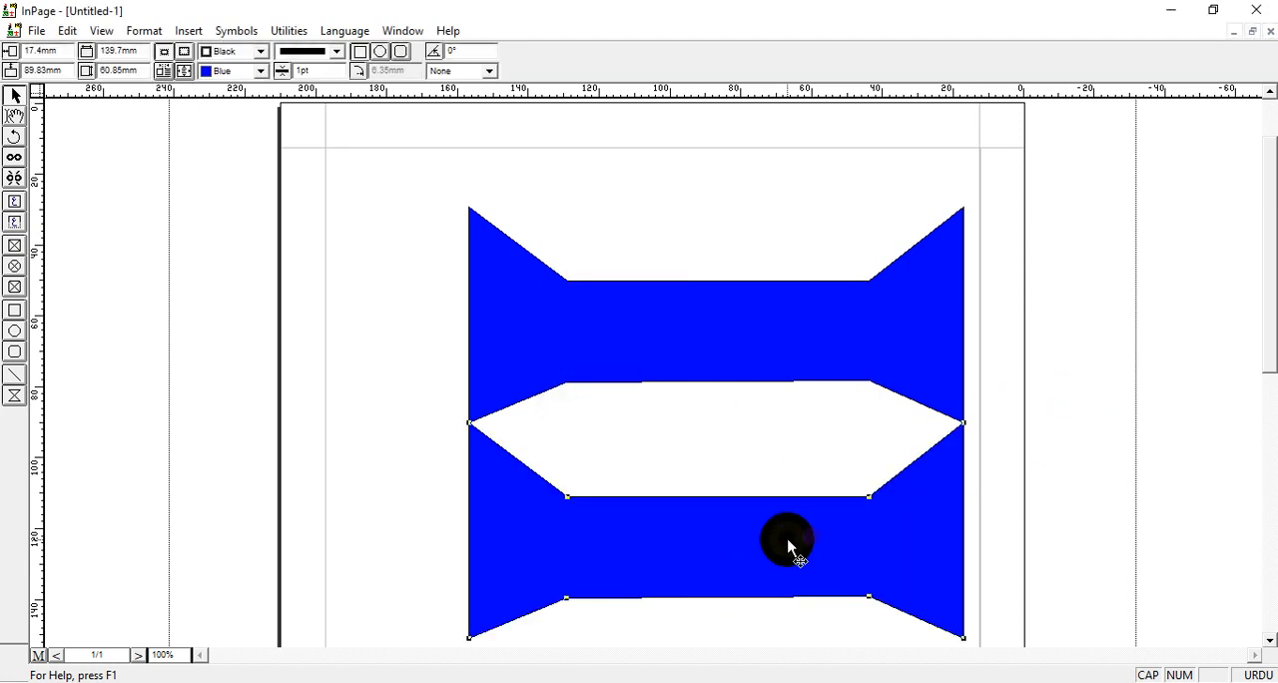
left_click_drag(789, 547, 698, 577)
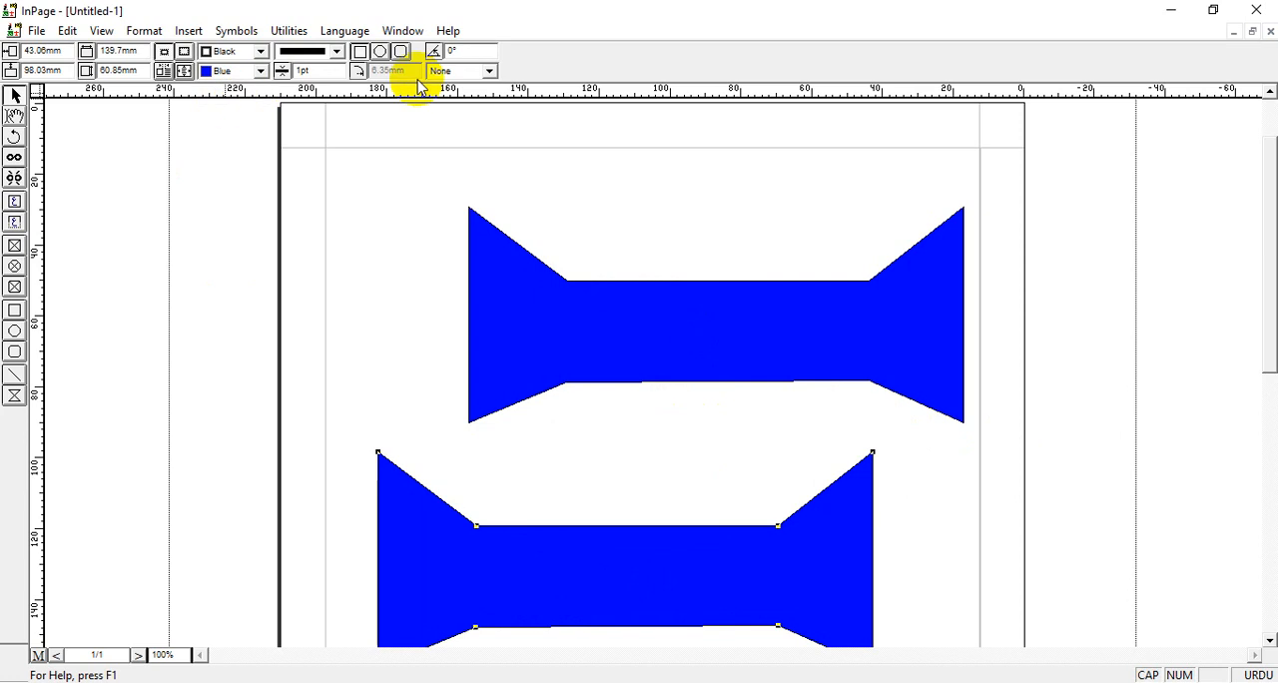
left_click_drag(468, 51, 413, 51)
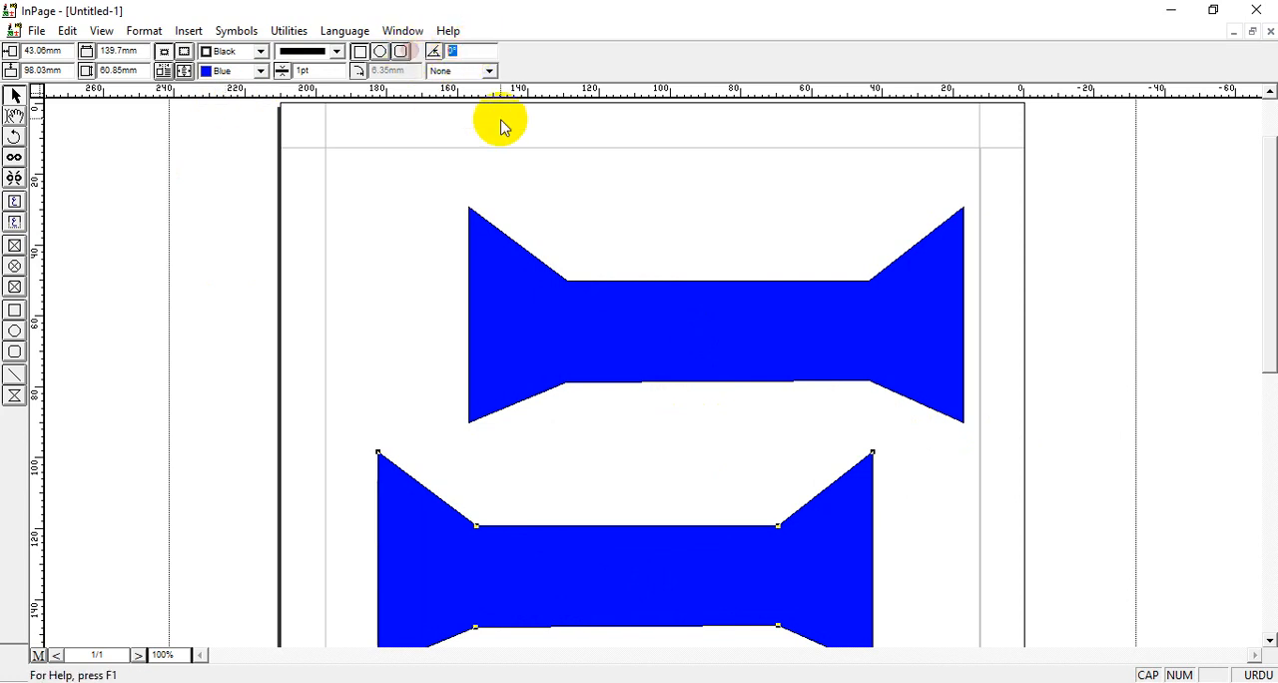
type("90")
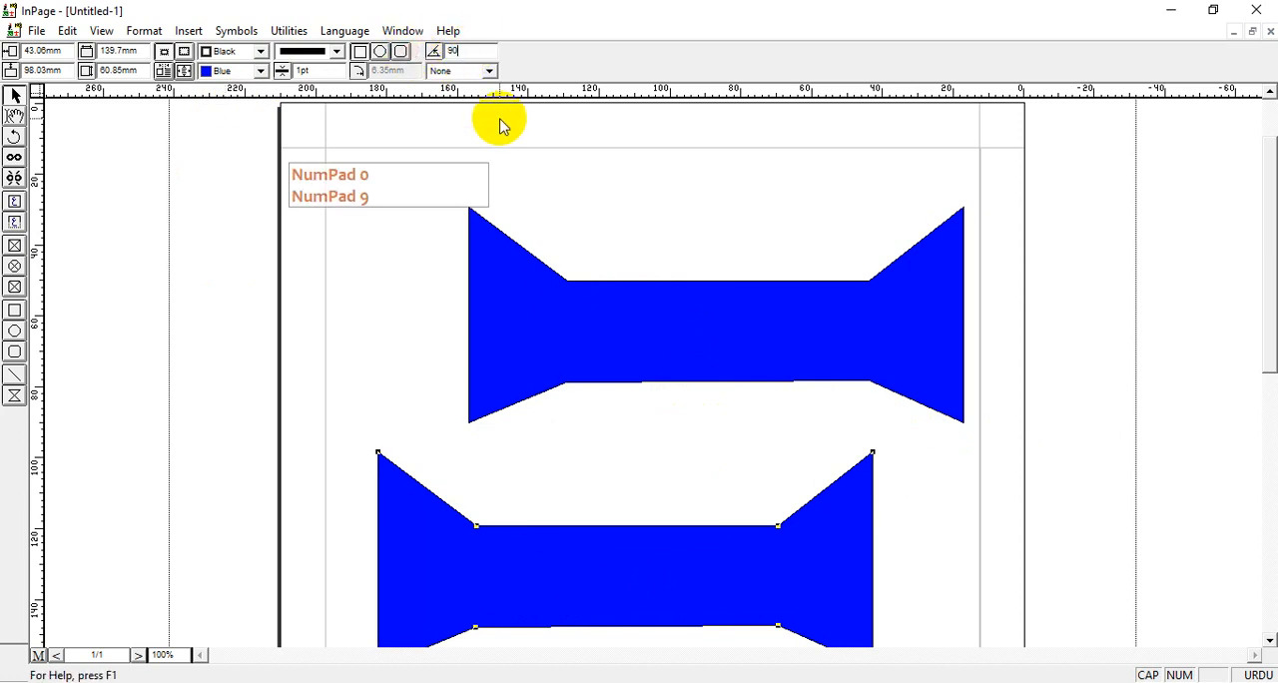
key("Return")
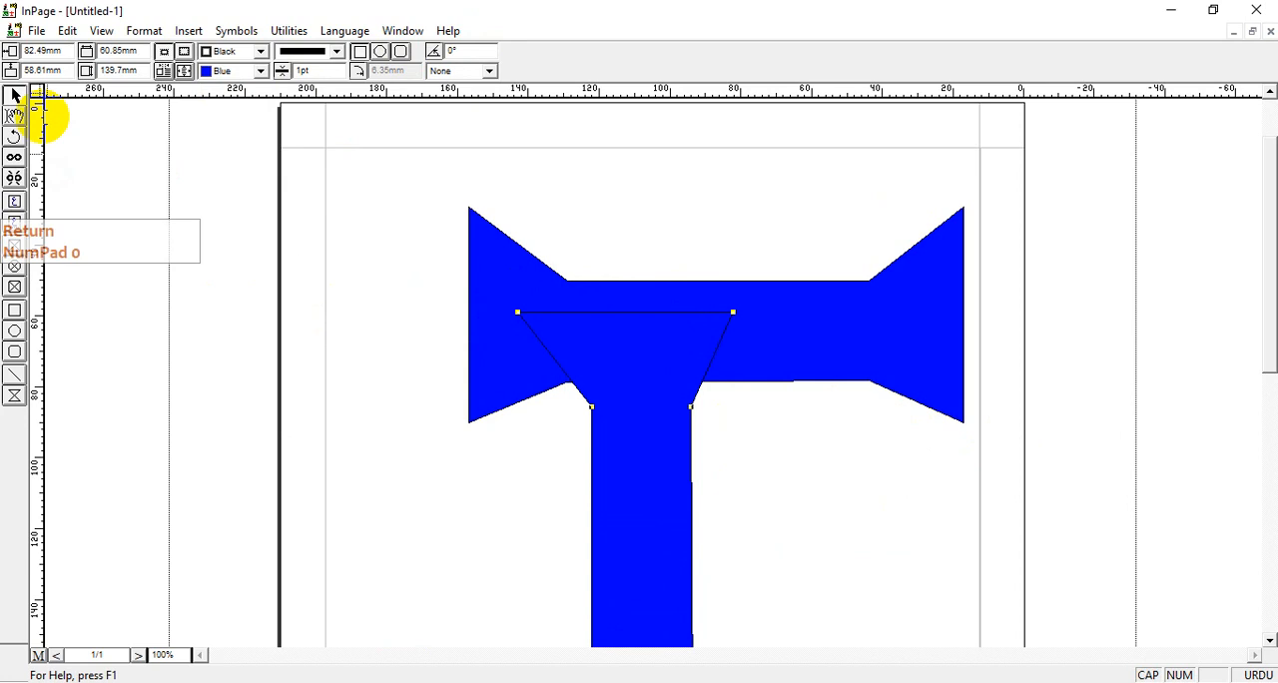
Fill the rotated copy with cyan and position both polygons so that they form a centred cross on the page.
left_click(259, 70)
left_click(224, 104)
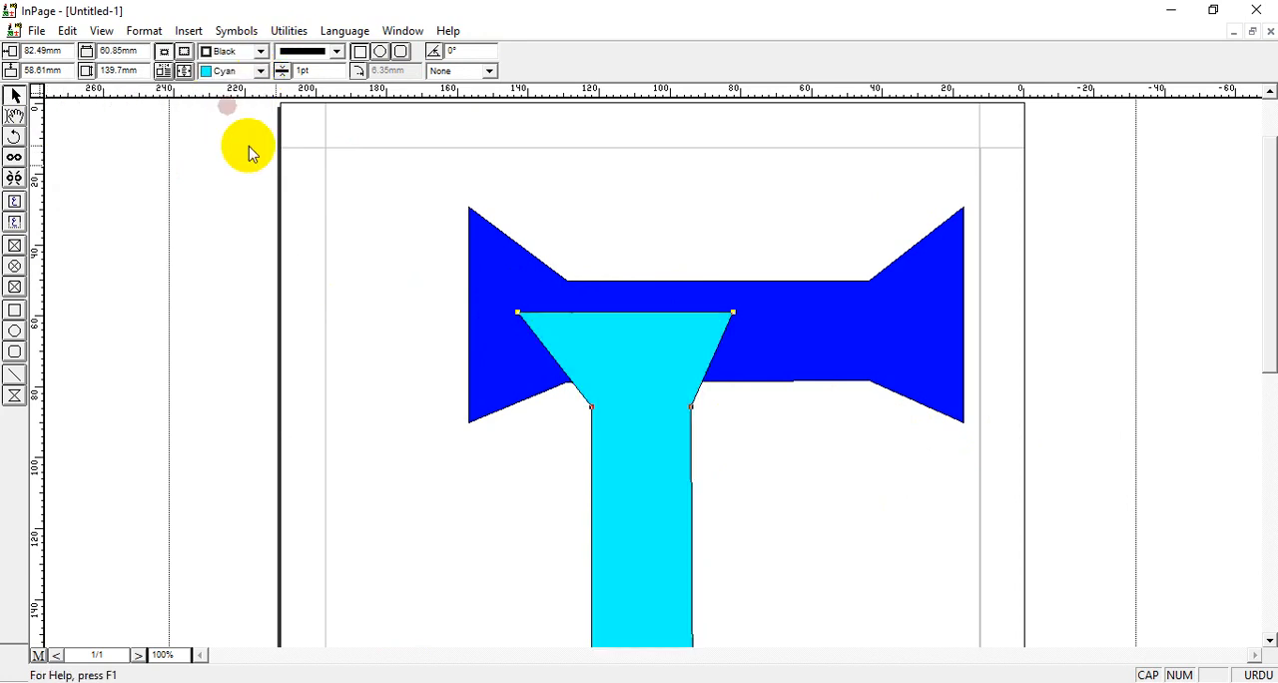
left_click_drag(684, 369, 783, 182)
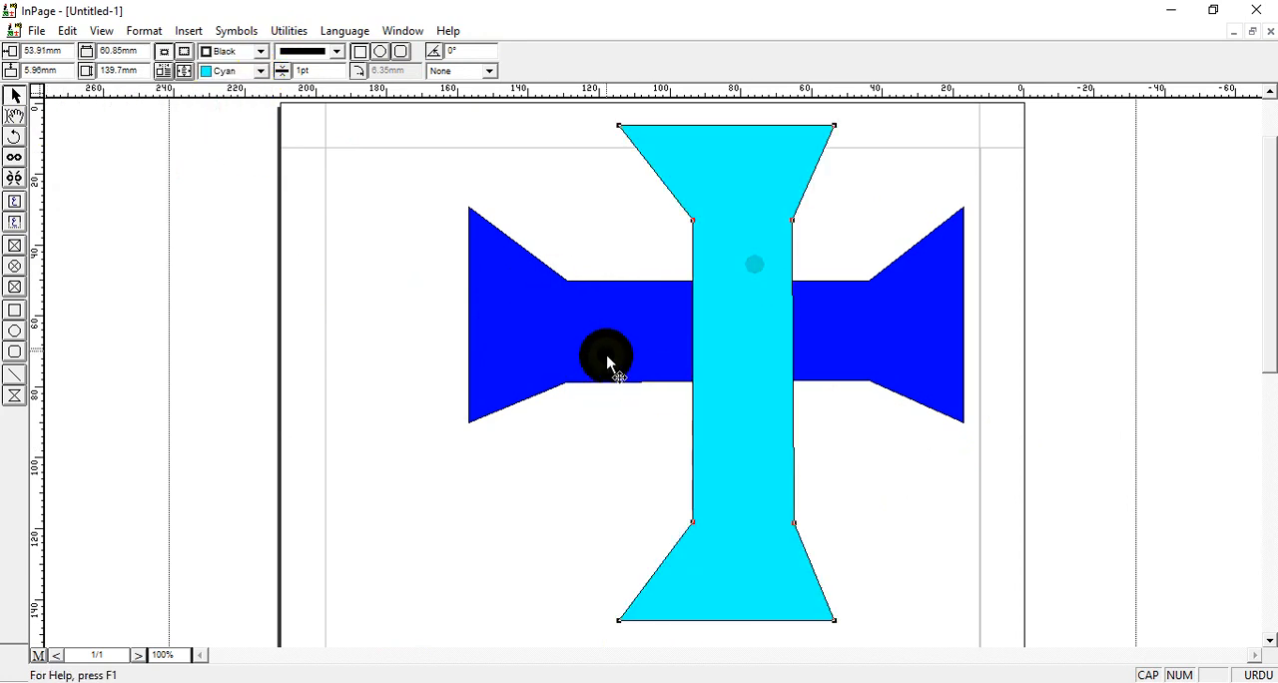
left_click_drag(608, 356, 547, 445)
left_click_drag(729, 385, 652, 401)
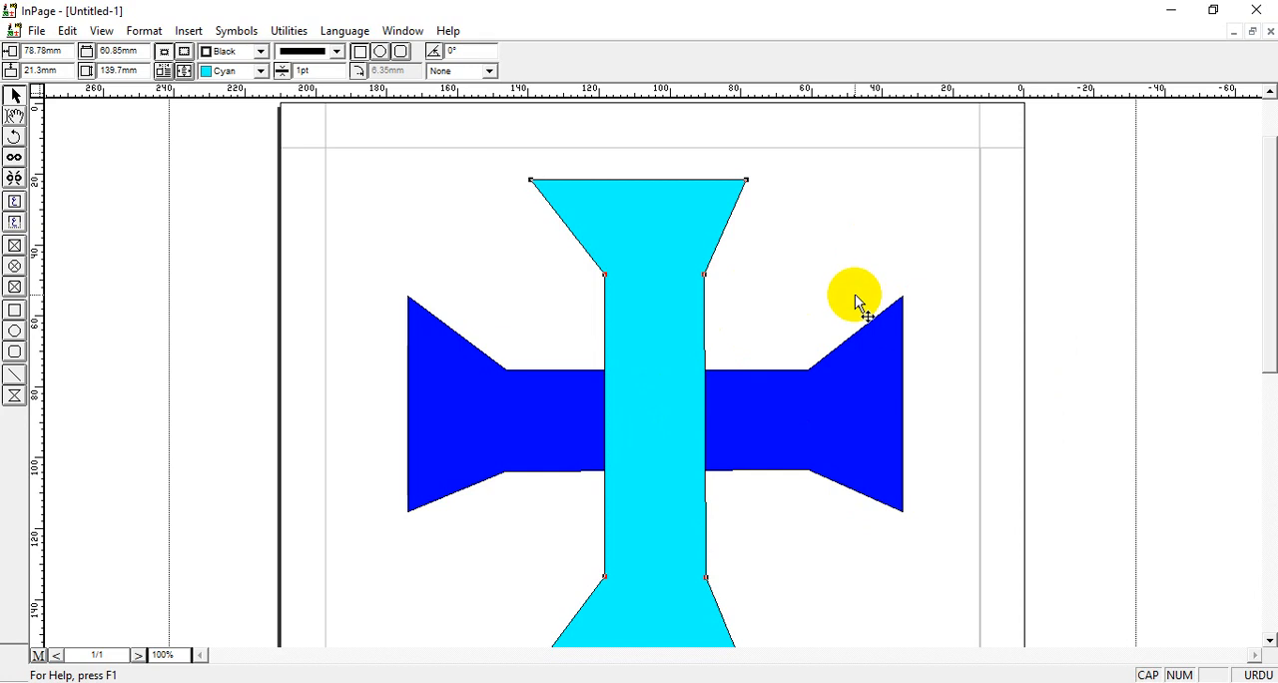
Delete the cyan polygon and the blue polygon from the page.
key("Delete")
left_click(762, 425)
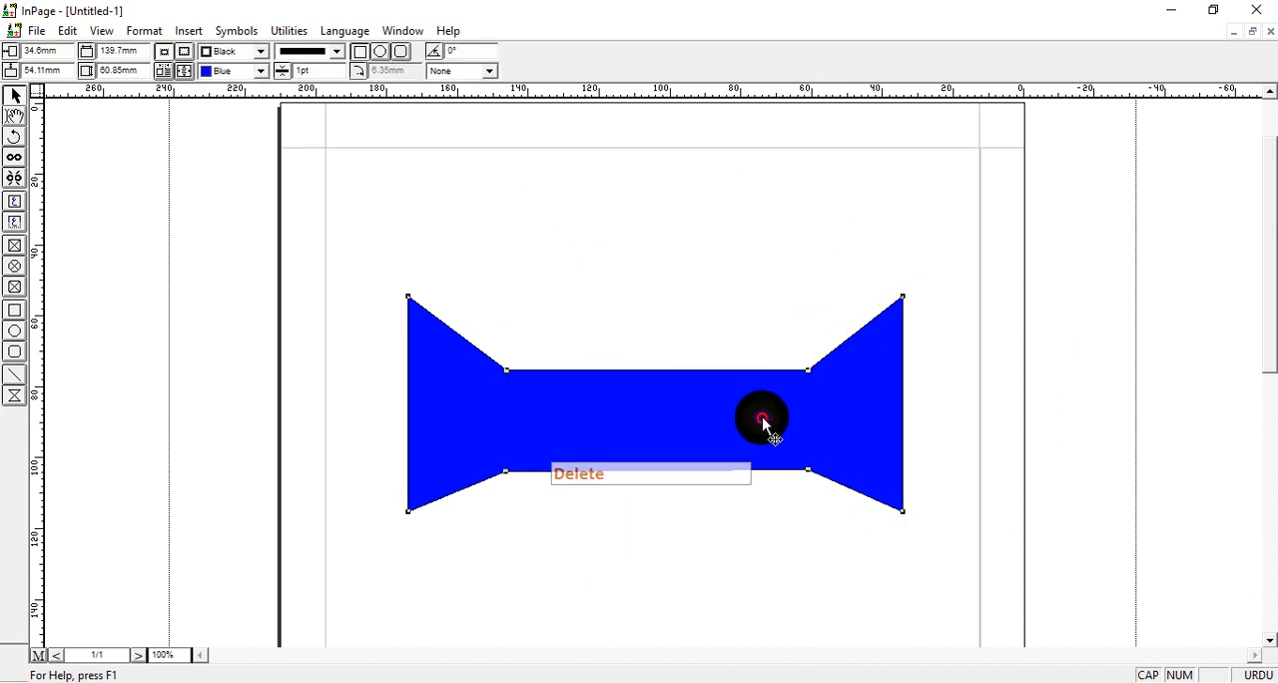
key("Delete")
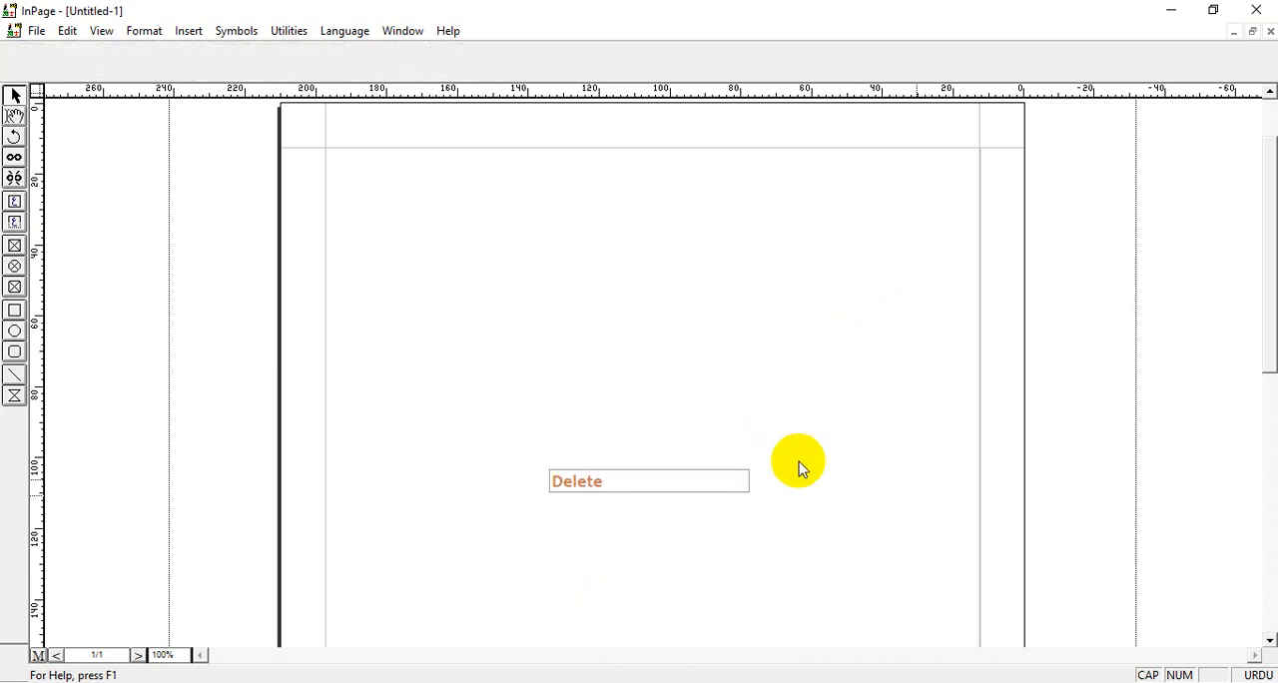
Place the text cursor at the start of the page's text frame and set the font size to 36 pt.
left_click(14, 116)
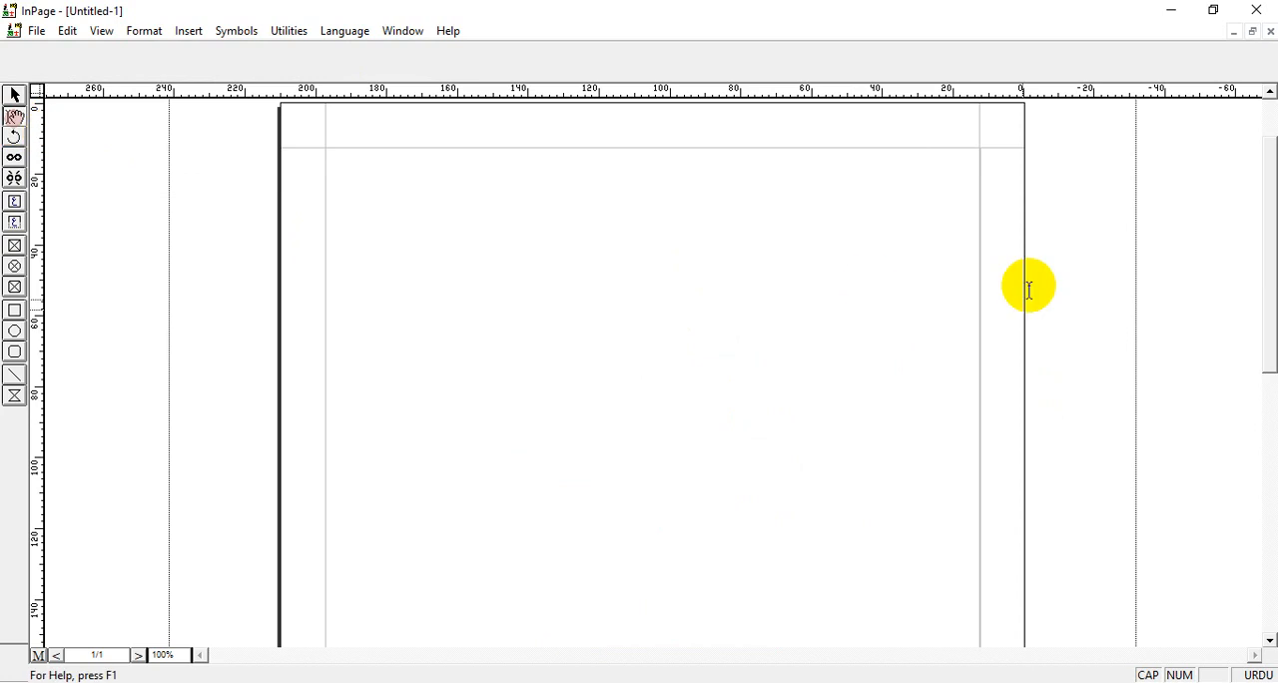
left_click(974, 168)
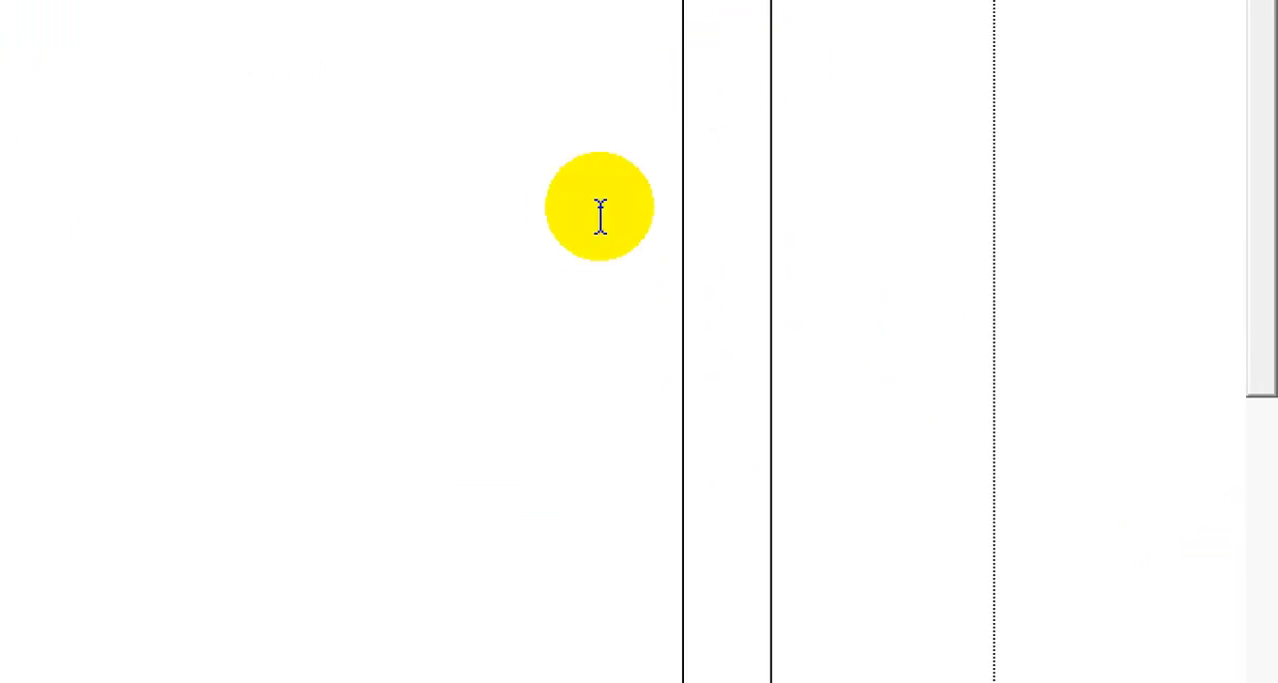
key("F5")
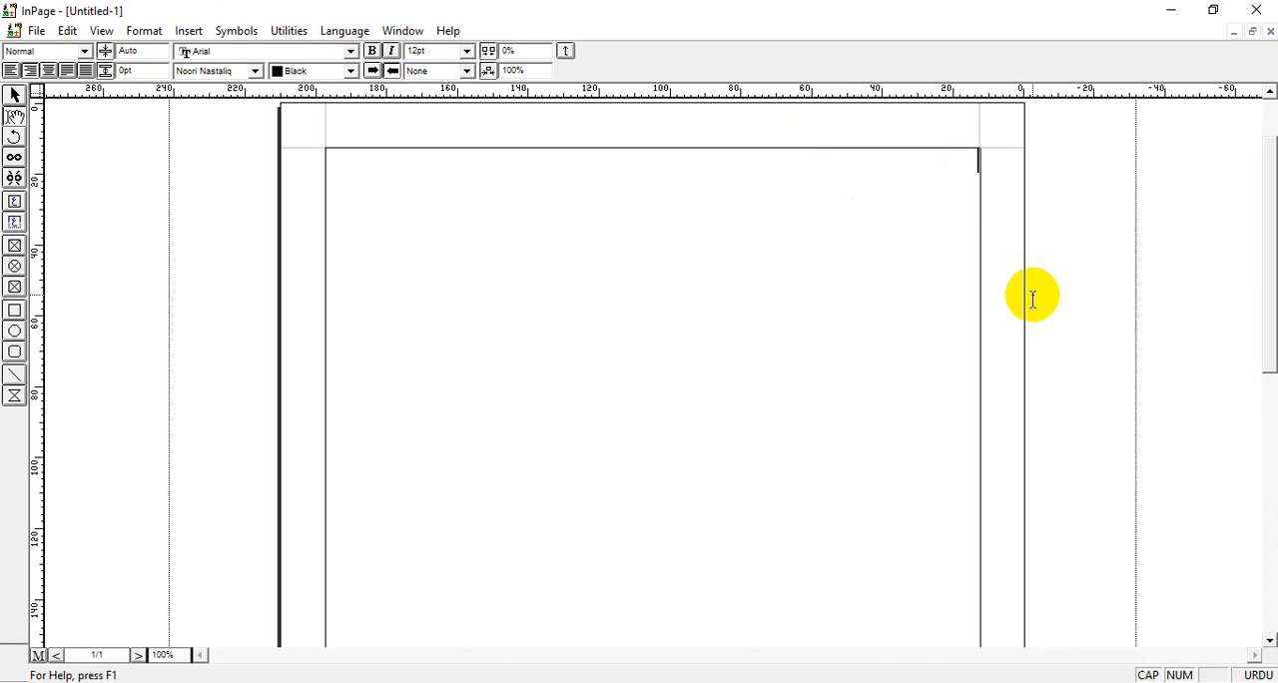
key("Caps_Lock")
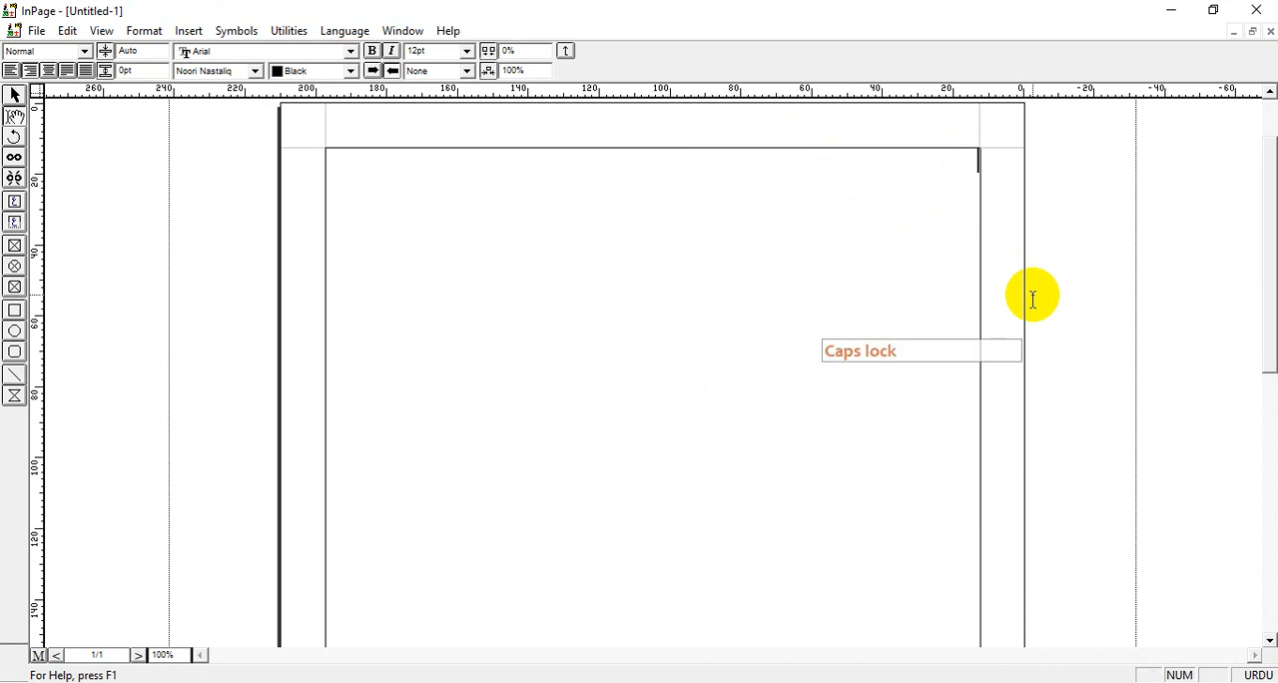
type("P")
key("BackSpace")
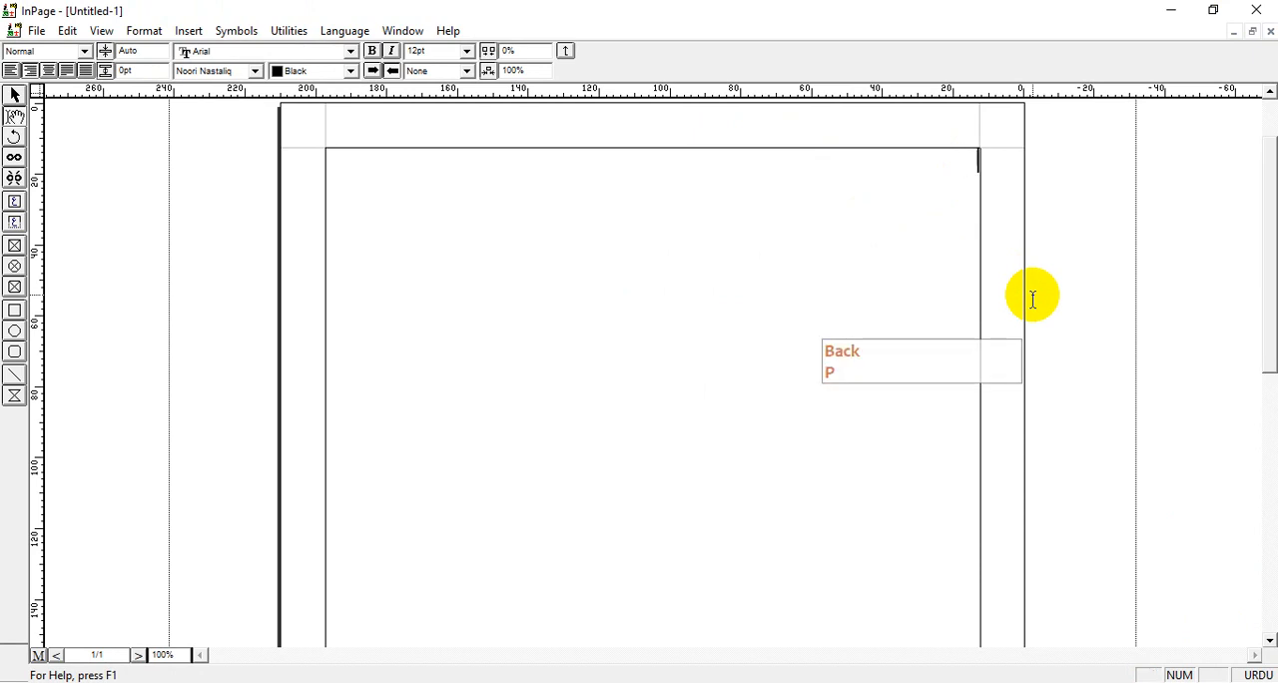
left_click(455, 51)
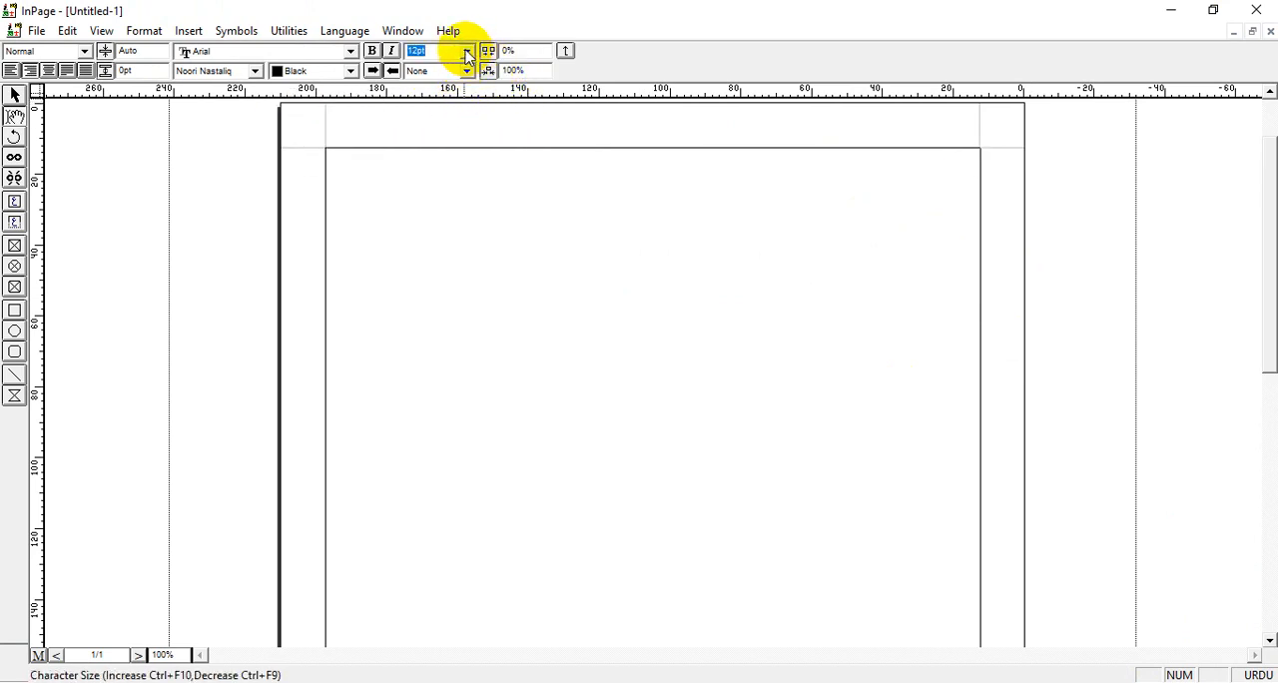
left_click(466, 52)
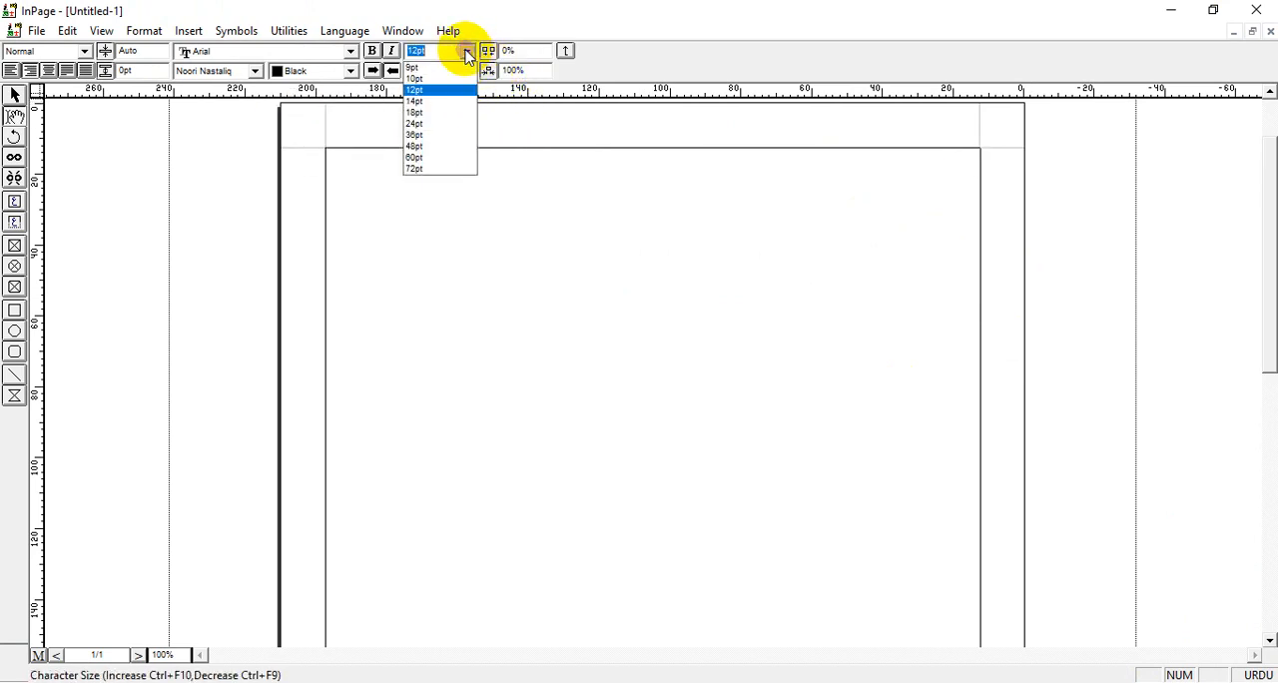
left_click(417, 134)
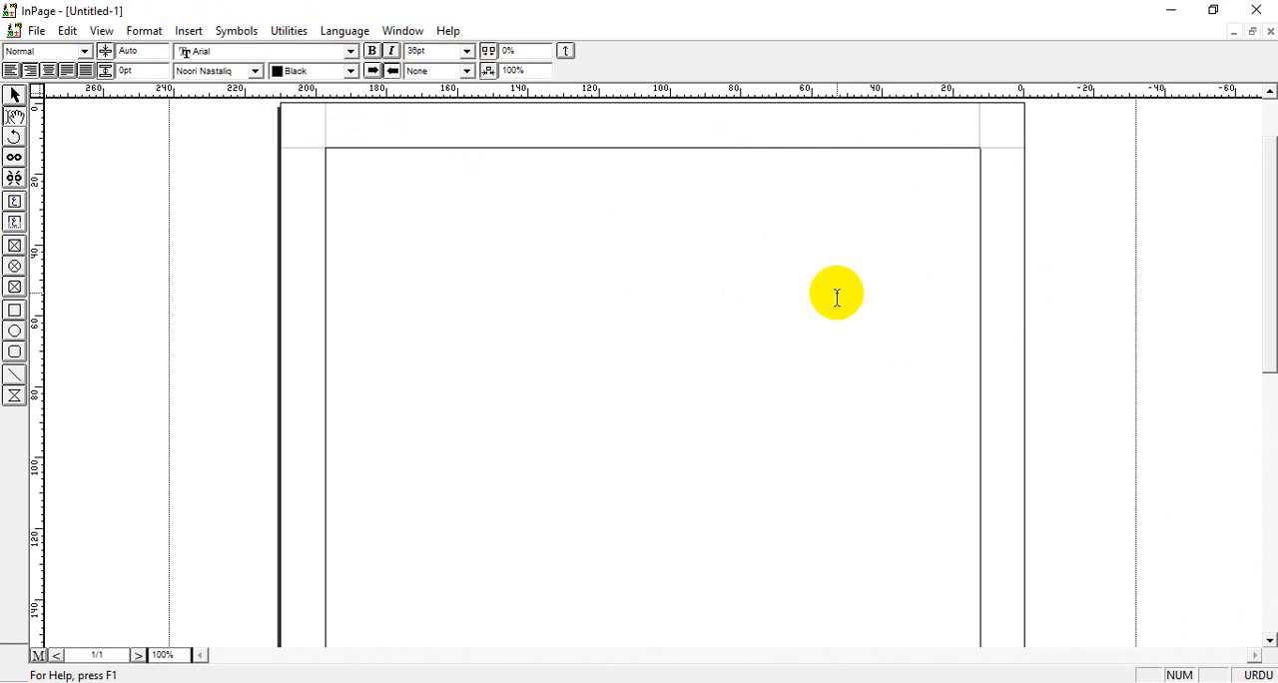
Enter the Urdu text "پاکستان زندہ باد" on the first line.
type("pakstan")
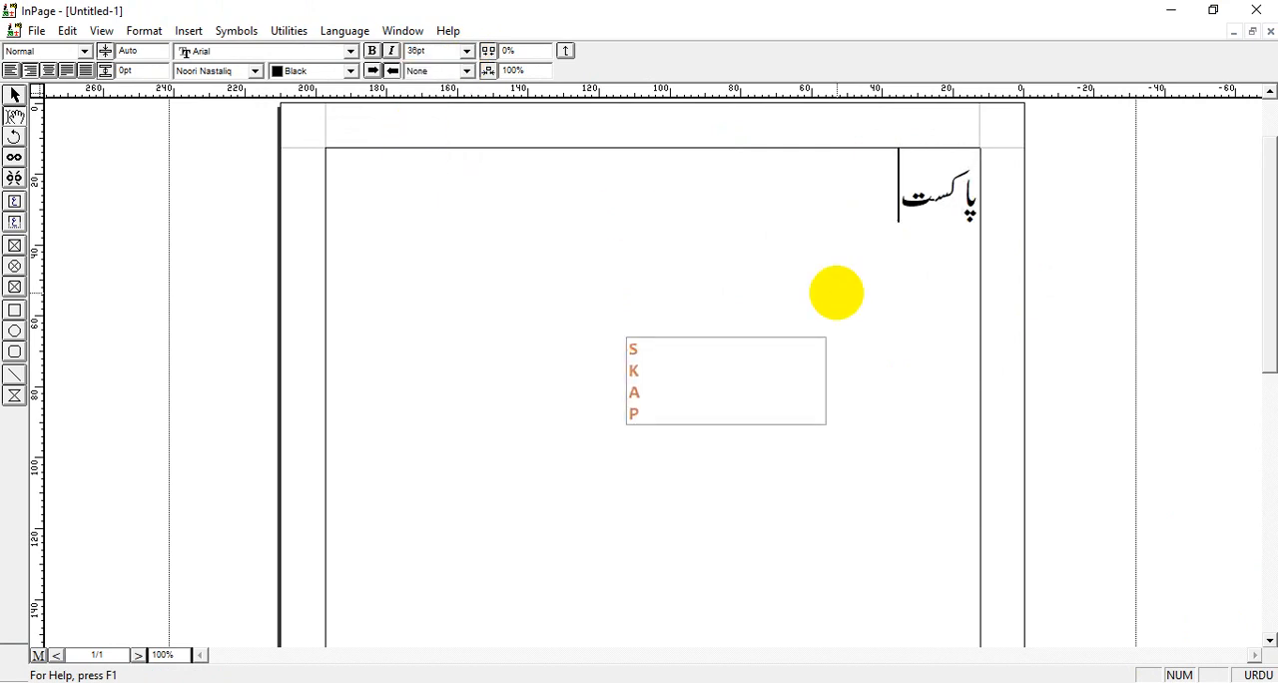
type(" znd")
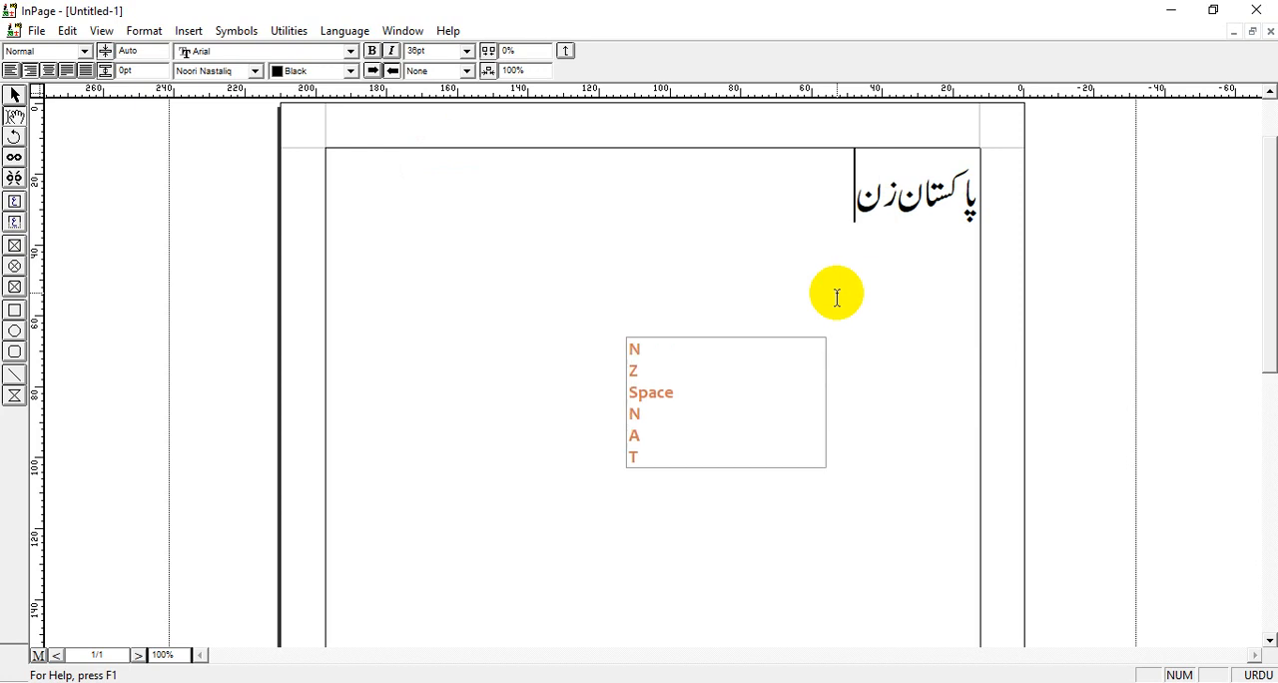
type("o ba")
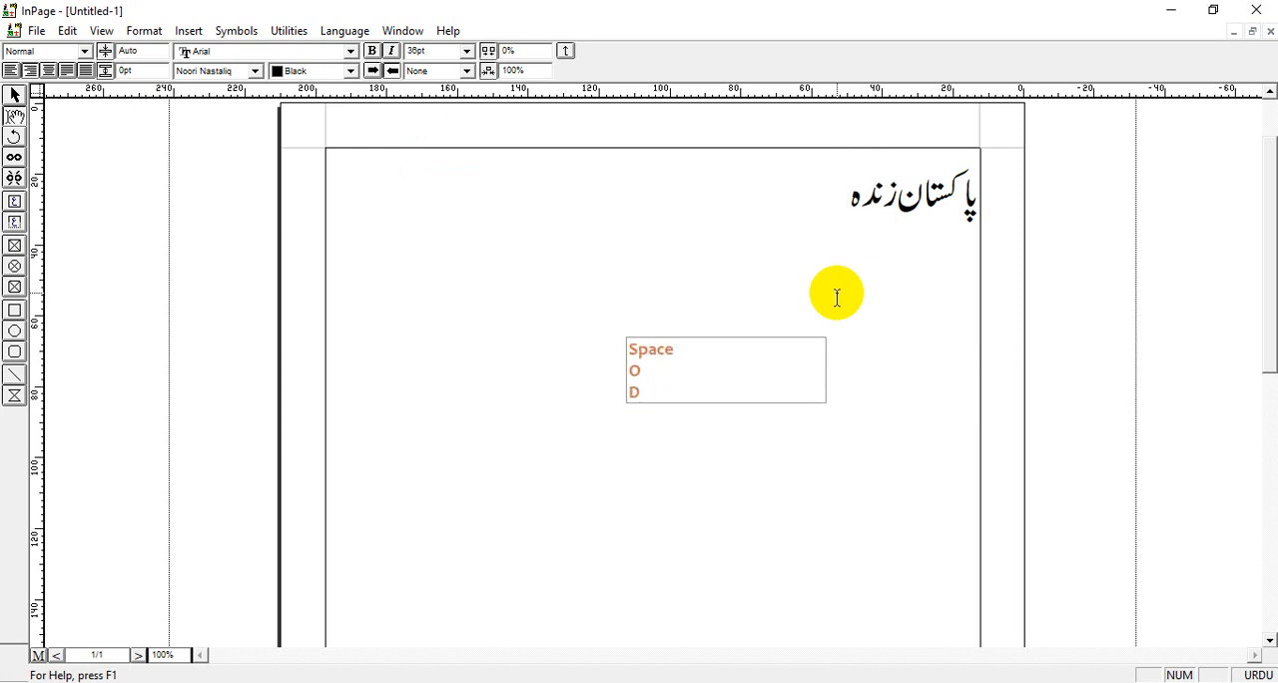
type("d")
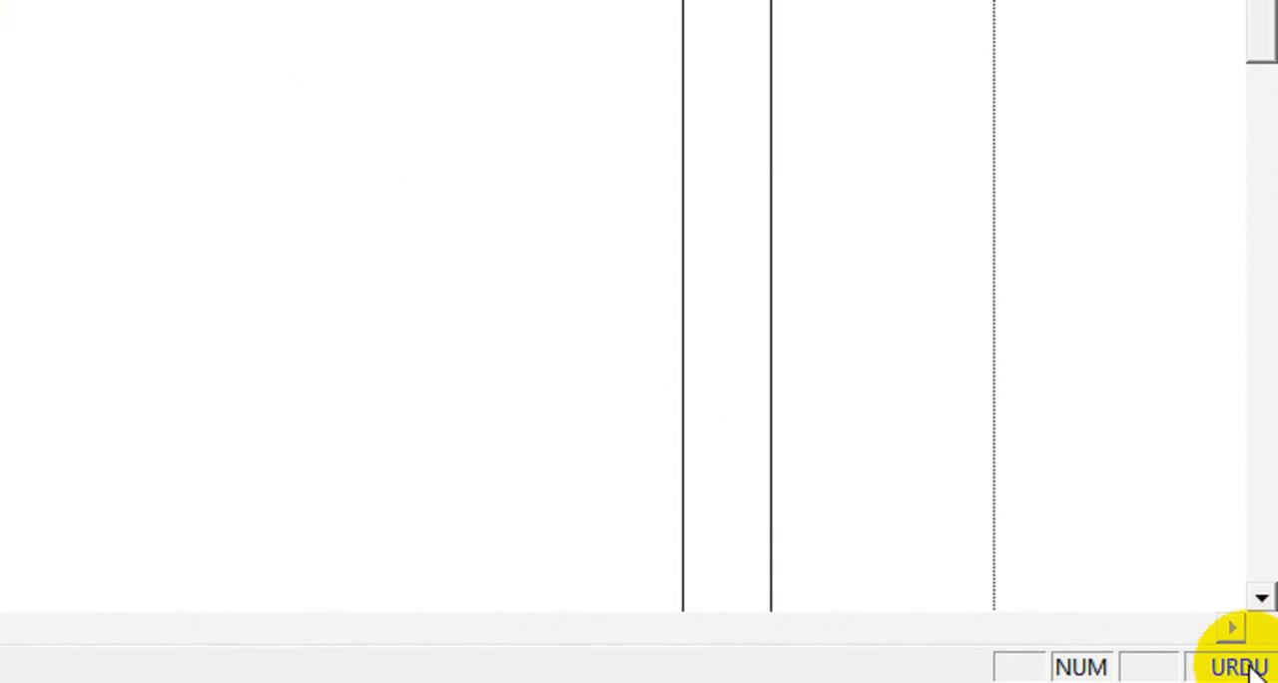
Switch the typing language to English and add "PAKISTAN ZINDABAD" in capitals after the Urdu text.
key("alt+shift")
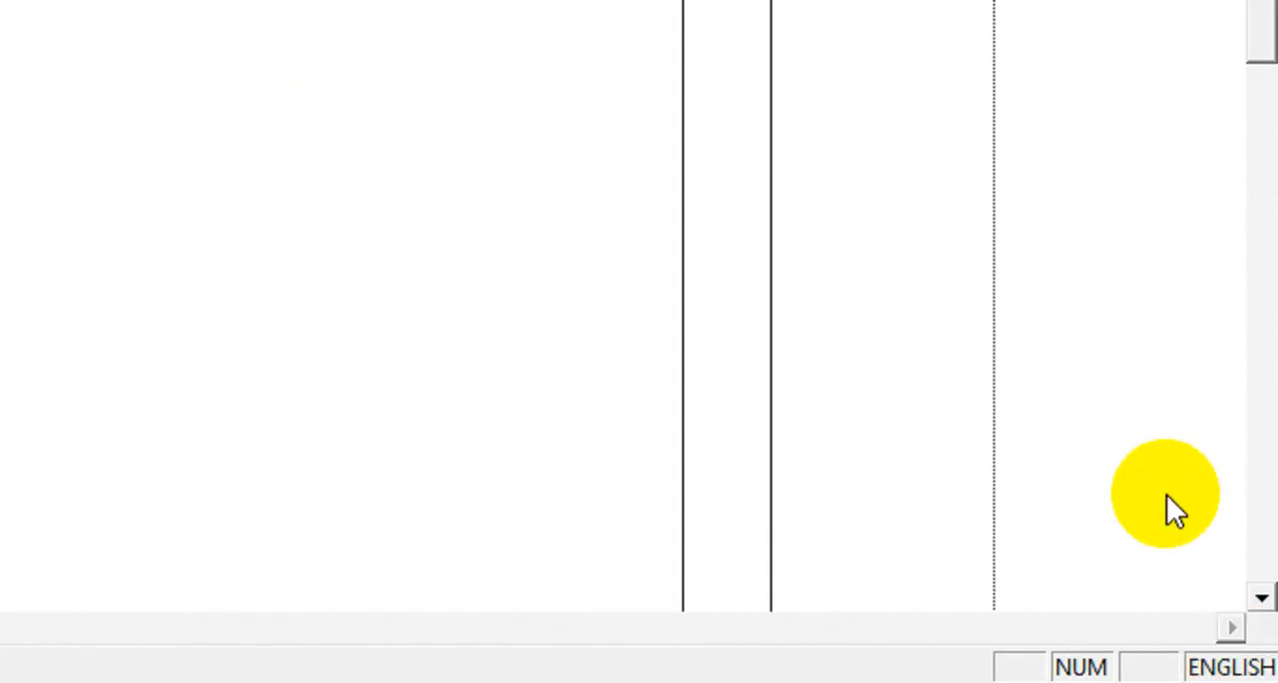
key("F5")
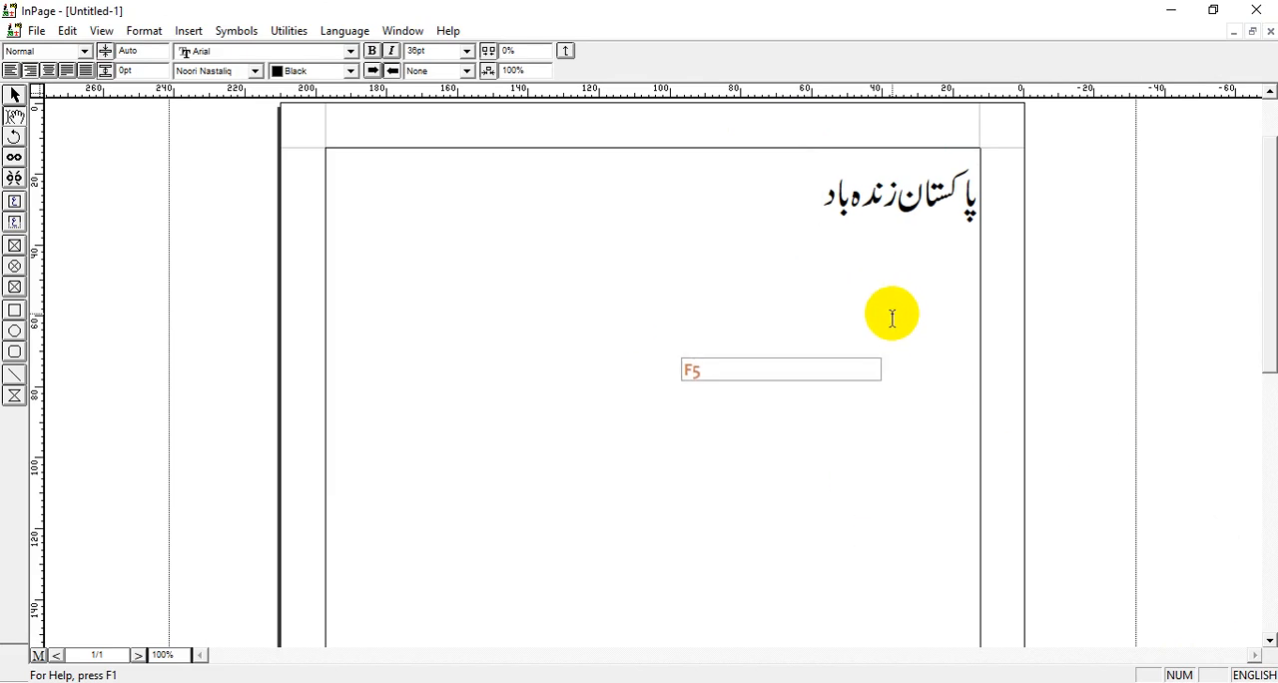
key("Caps_Lock")
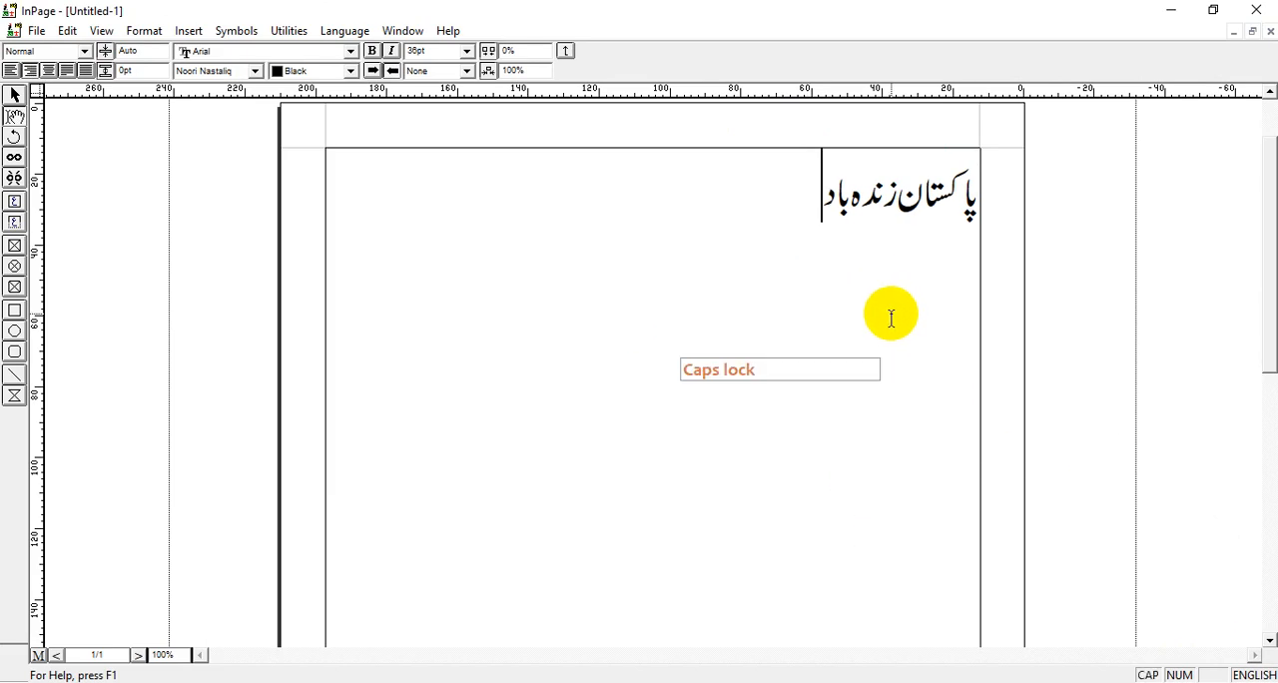
type("P")
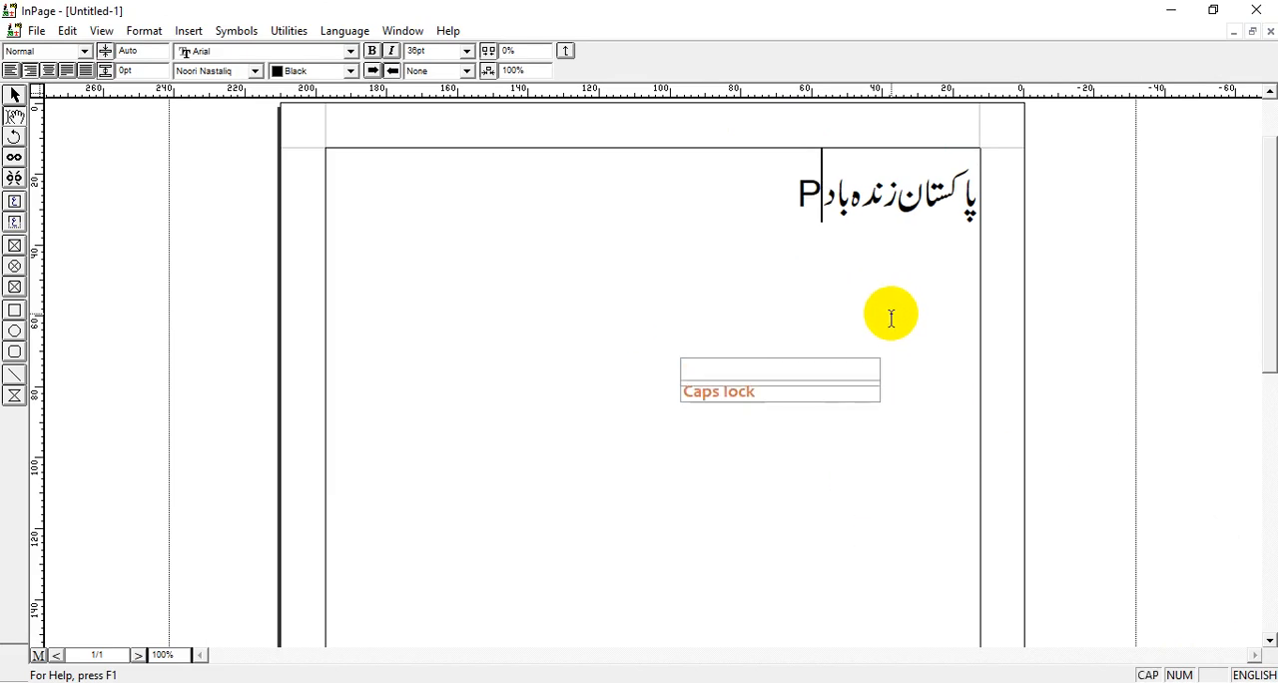
type("AKISTAN ZI")
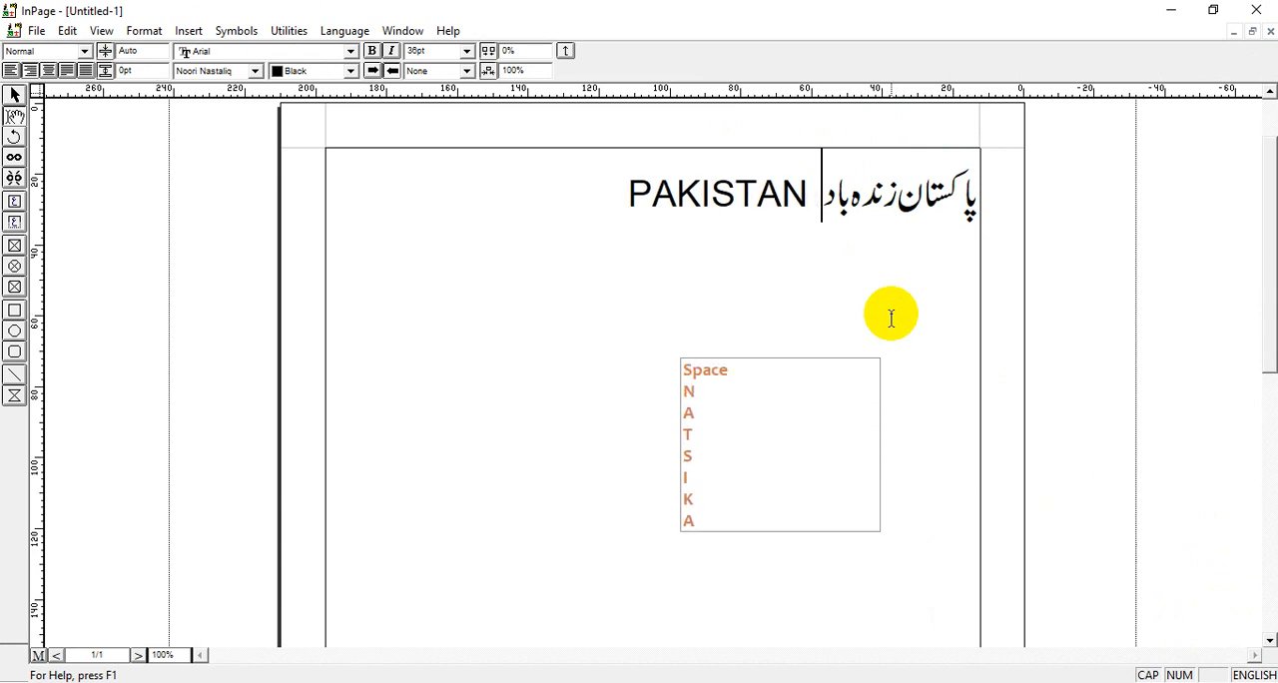
type("NDABAD")
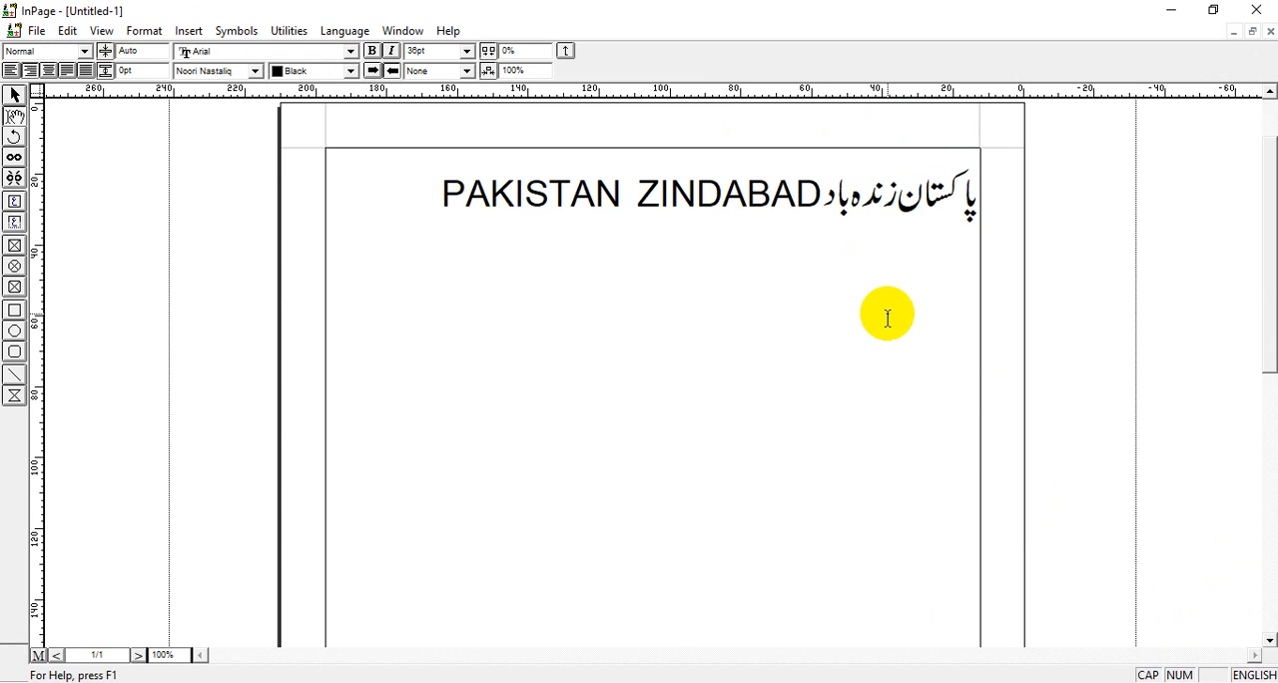
Switch the typing language back to Urdu and start a new line with the font size set to 36 pt.
left_click(1254, 675)
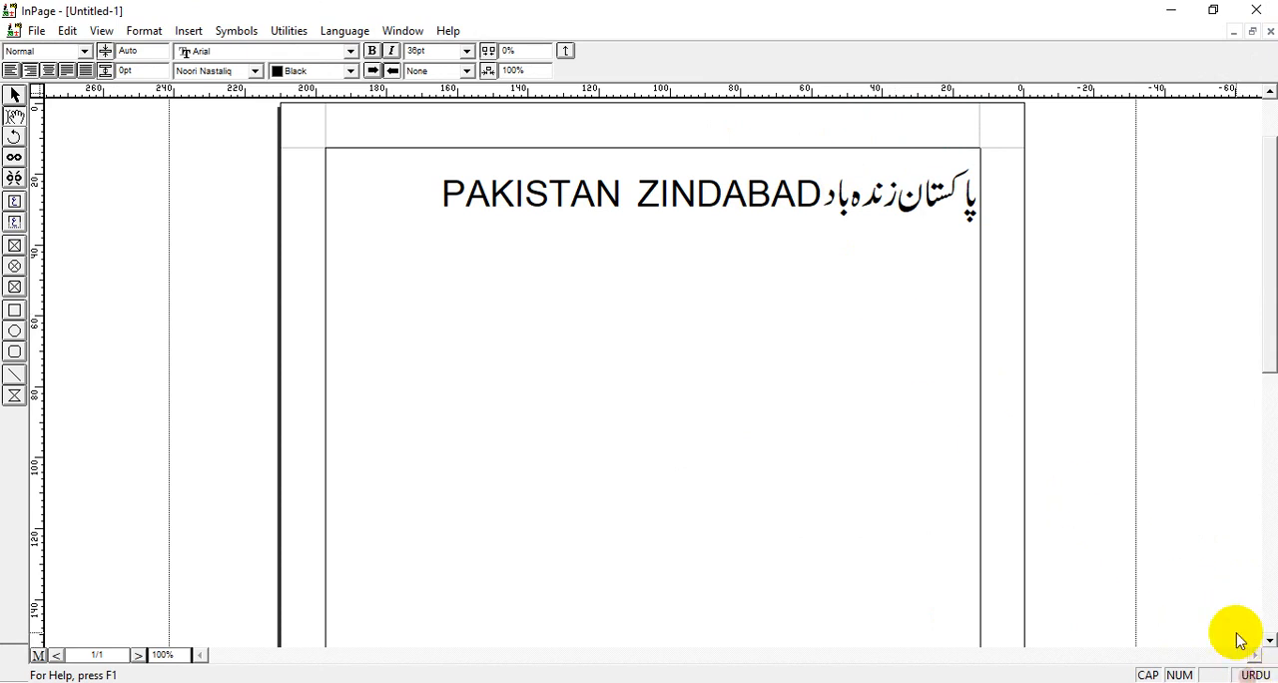
key("Return")
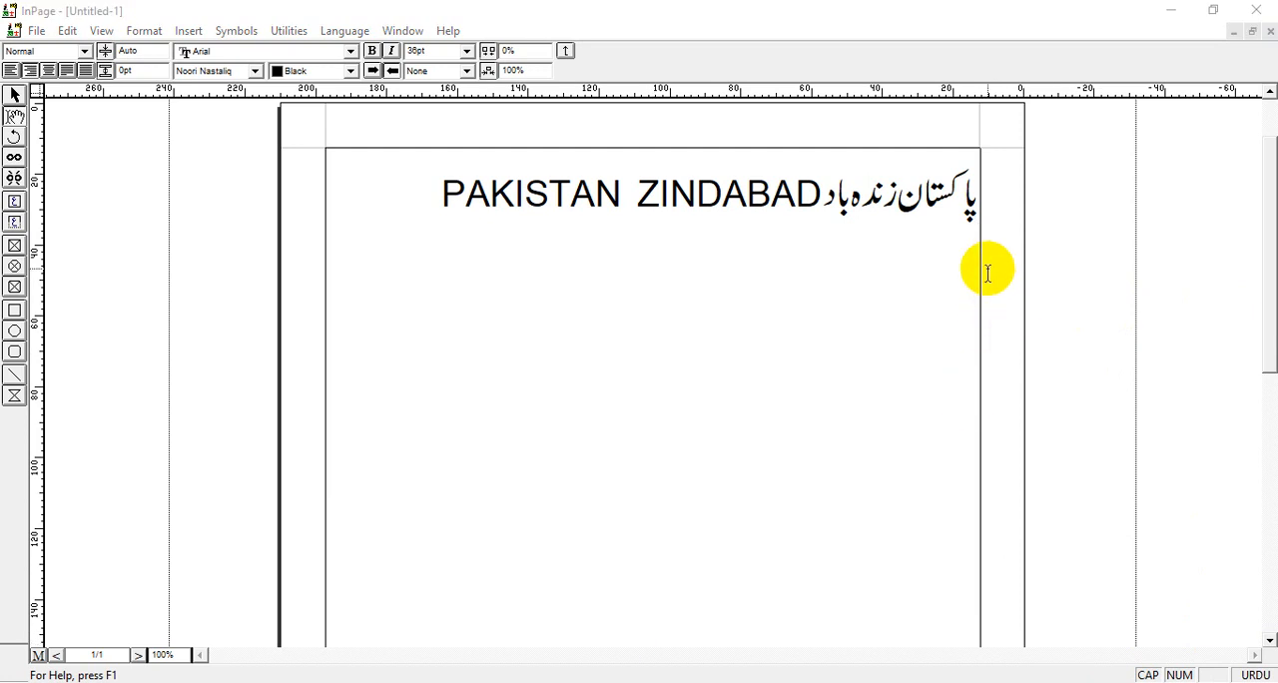
left_click(956, 282)
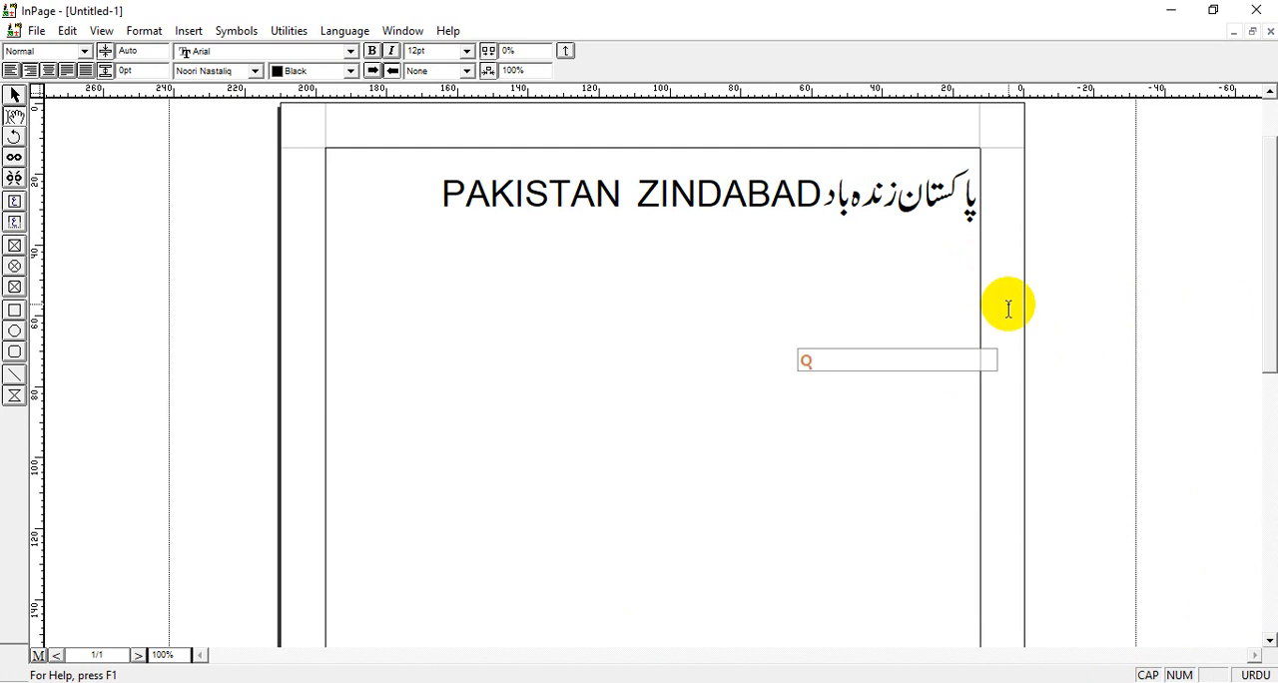
key("Caps_Lock")
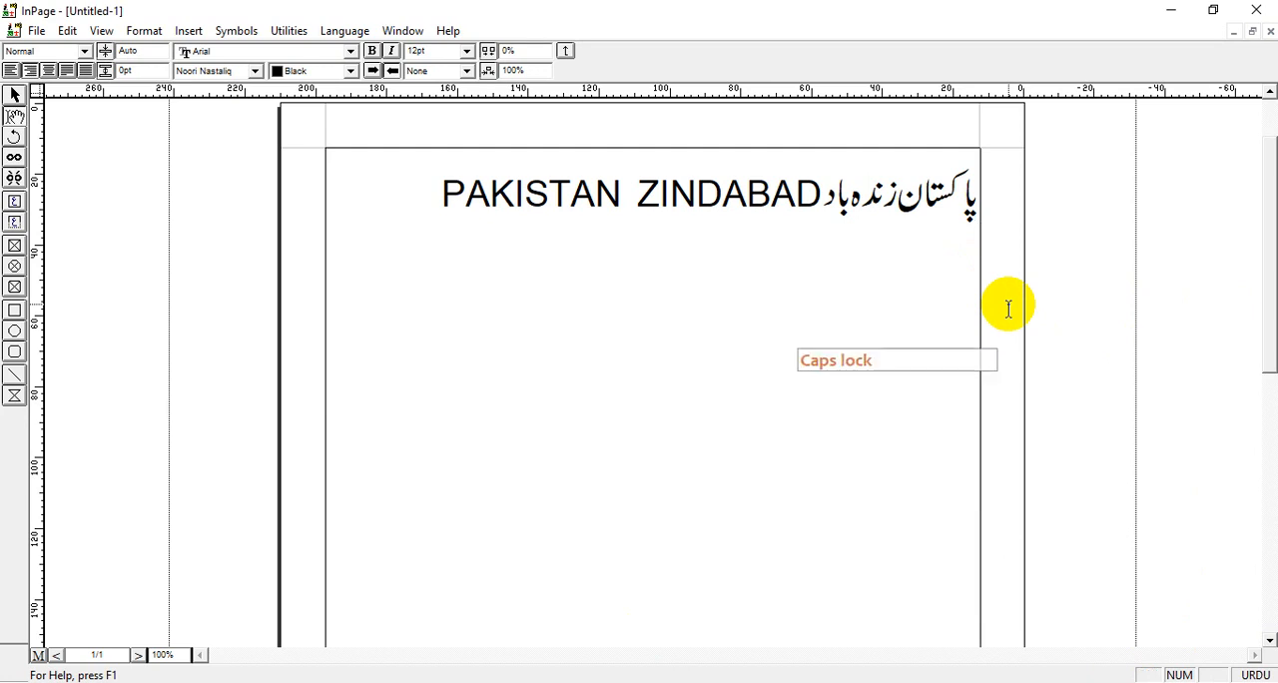
type("q")
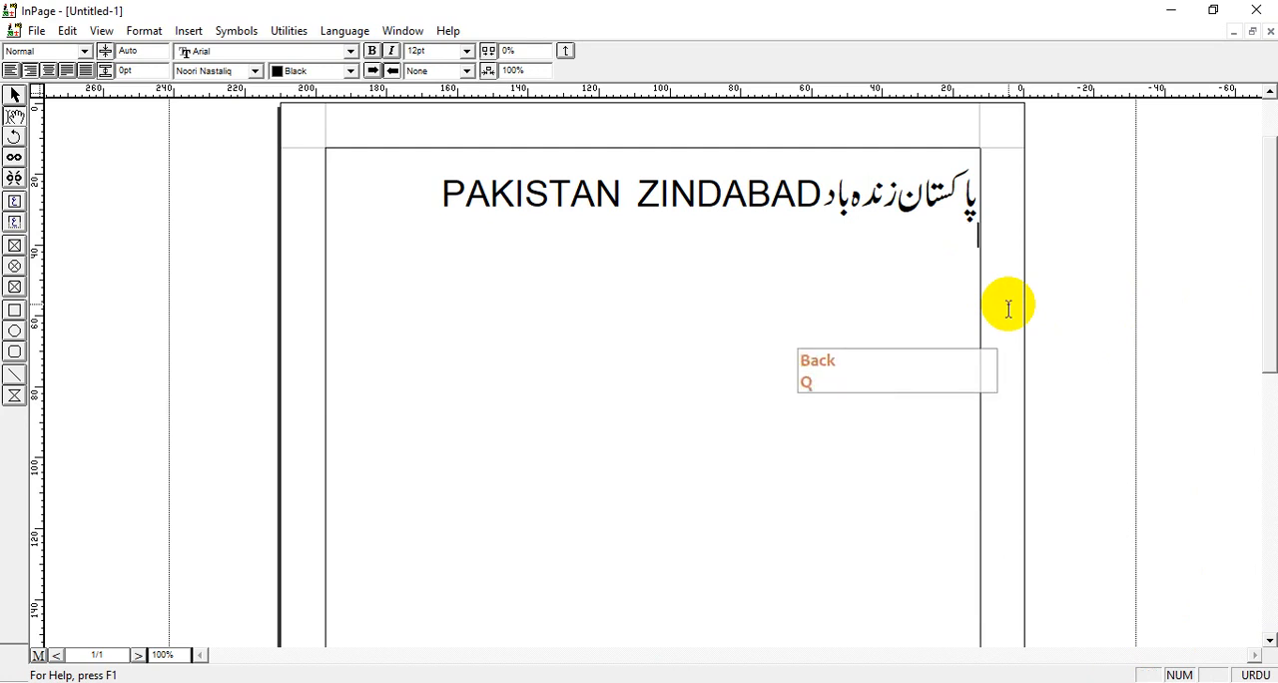
left_click(466, 50)
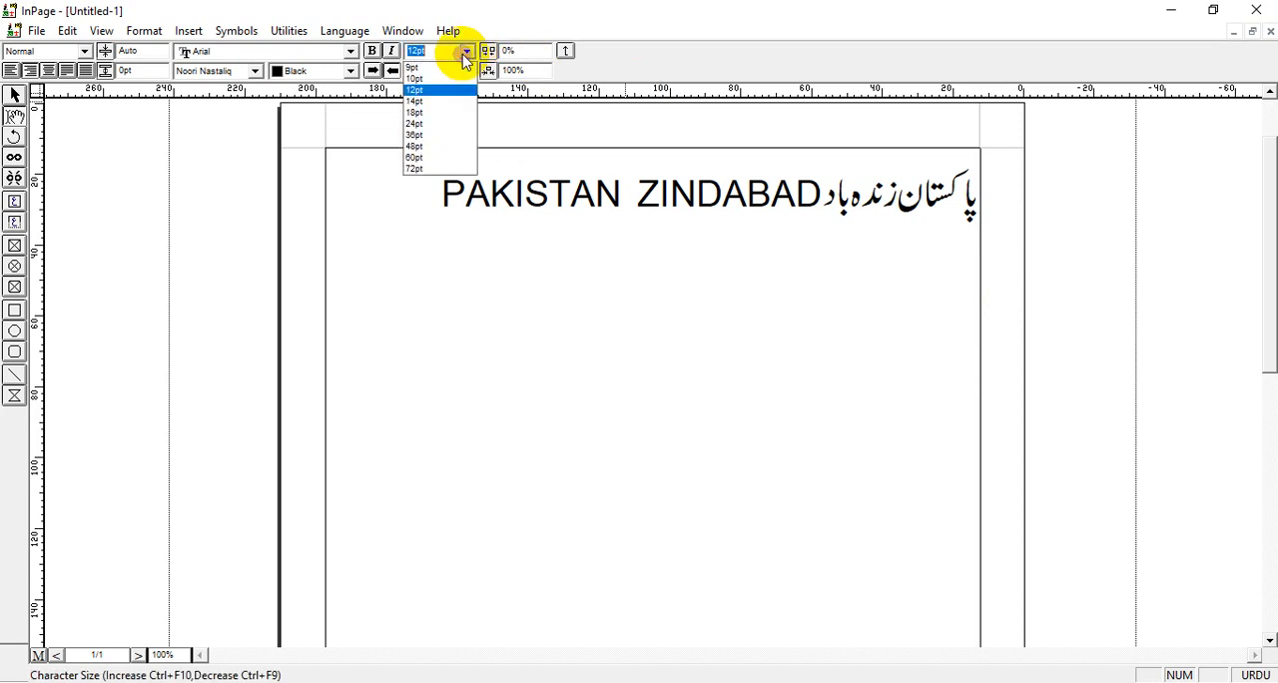
left_click(445, 137)
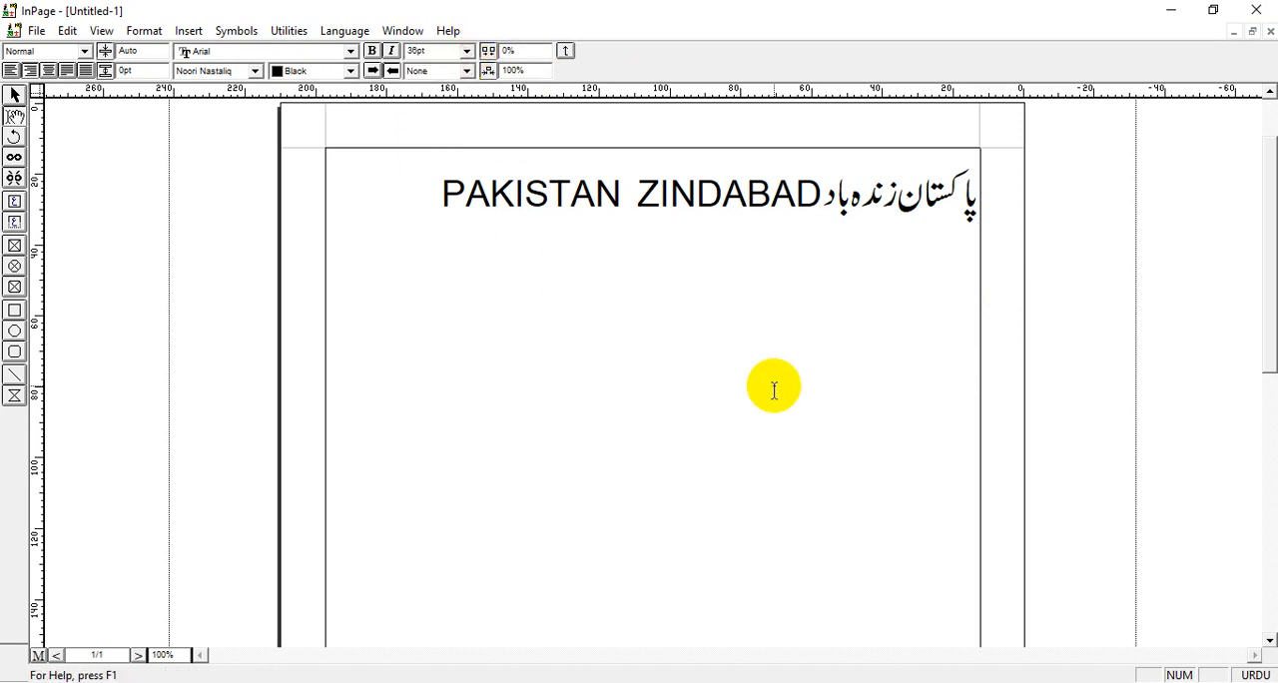
Enter the Urdu text "قائداعظم زندہ باد" on the second line.
type("a")
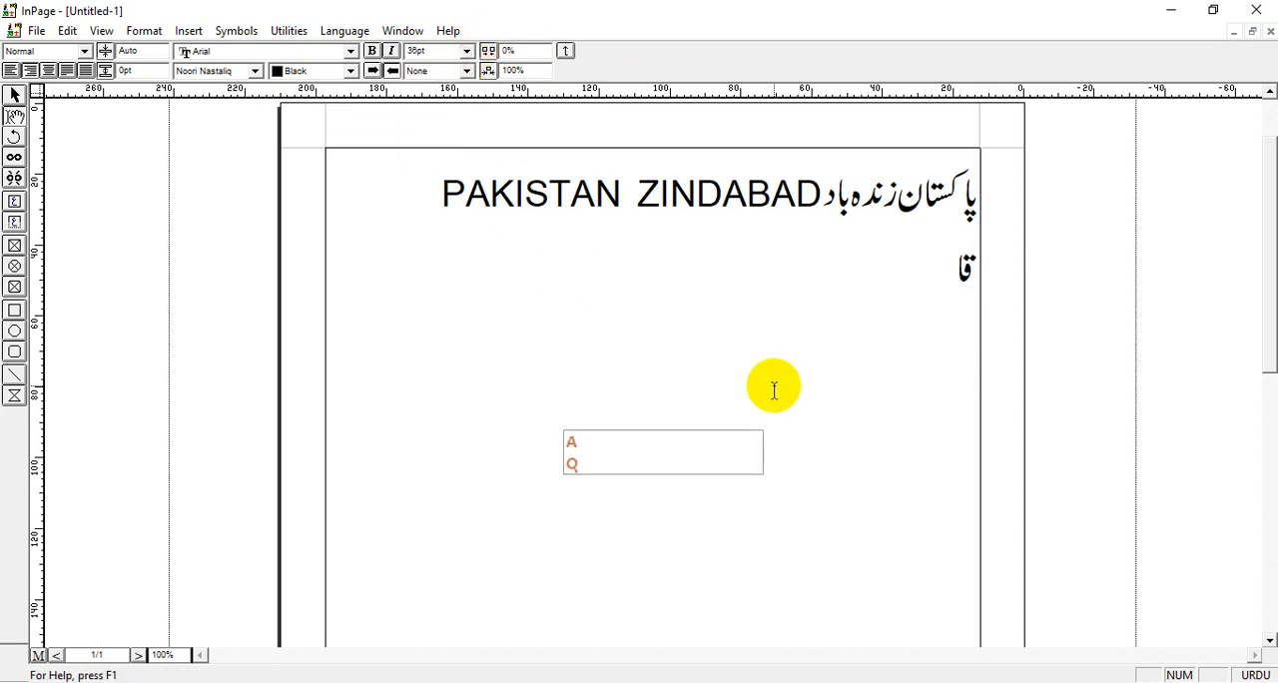
type("u")
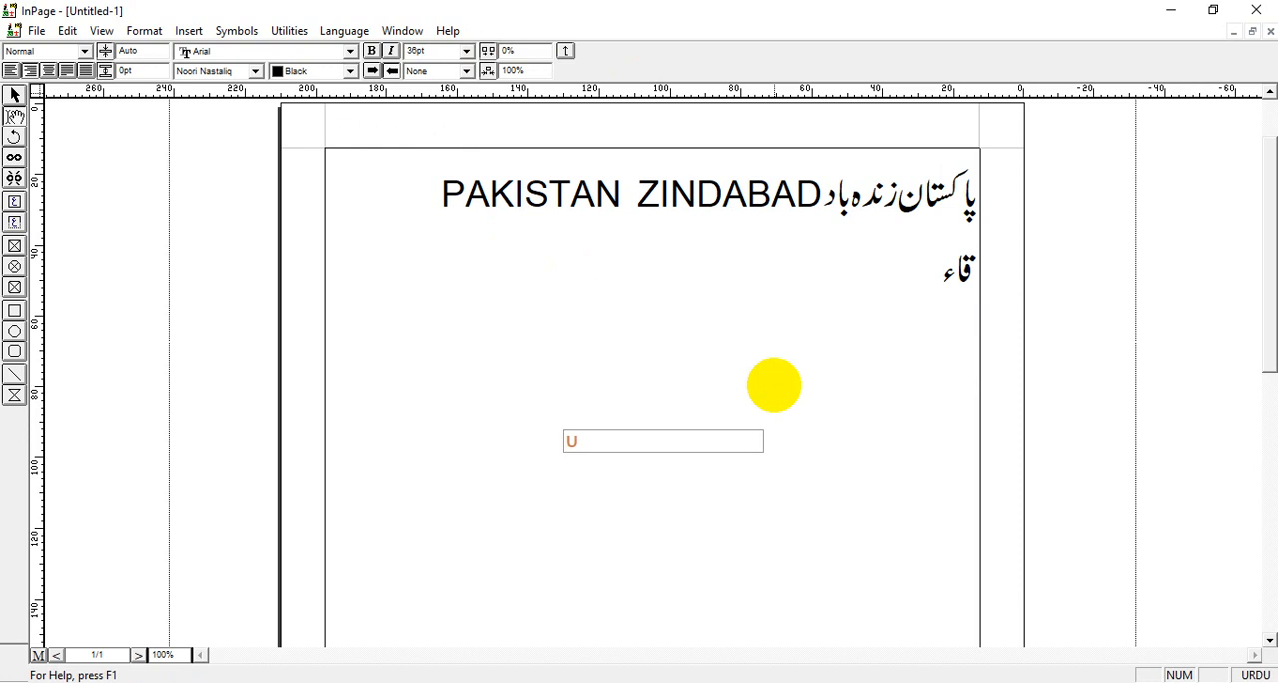
type("da")
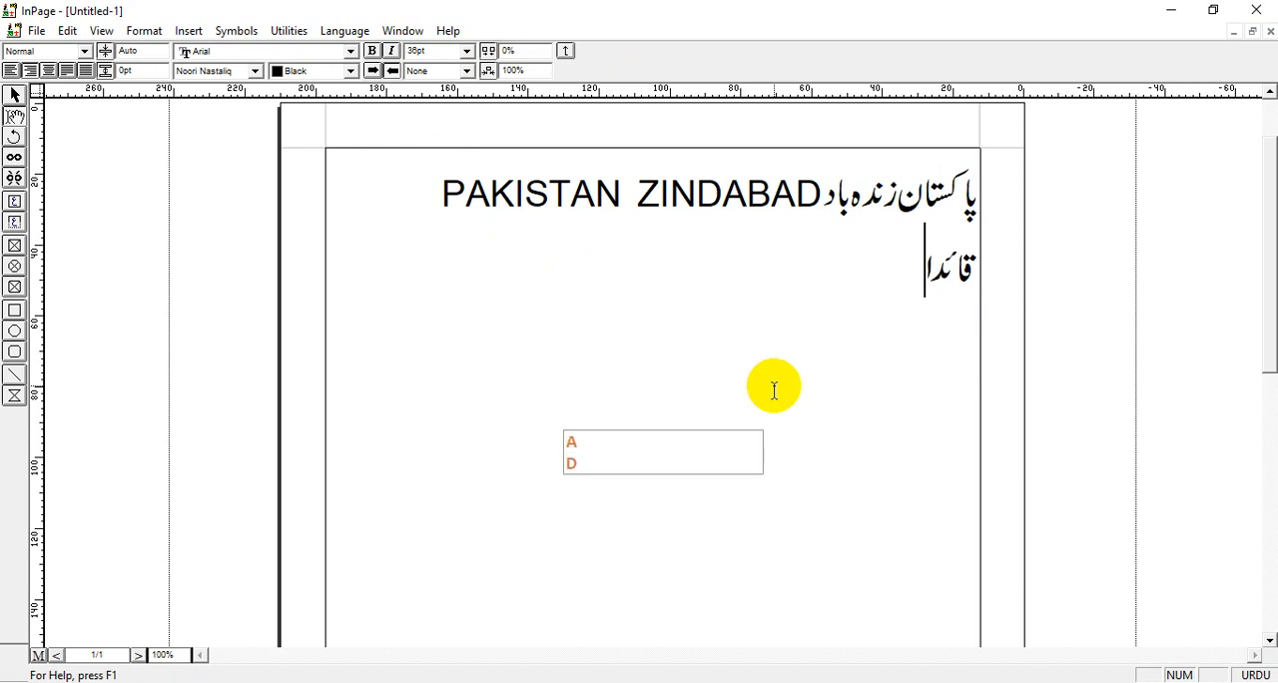
type("e")
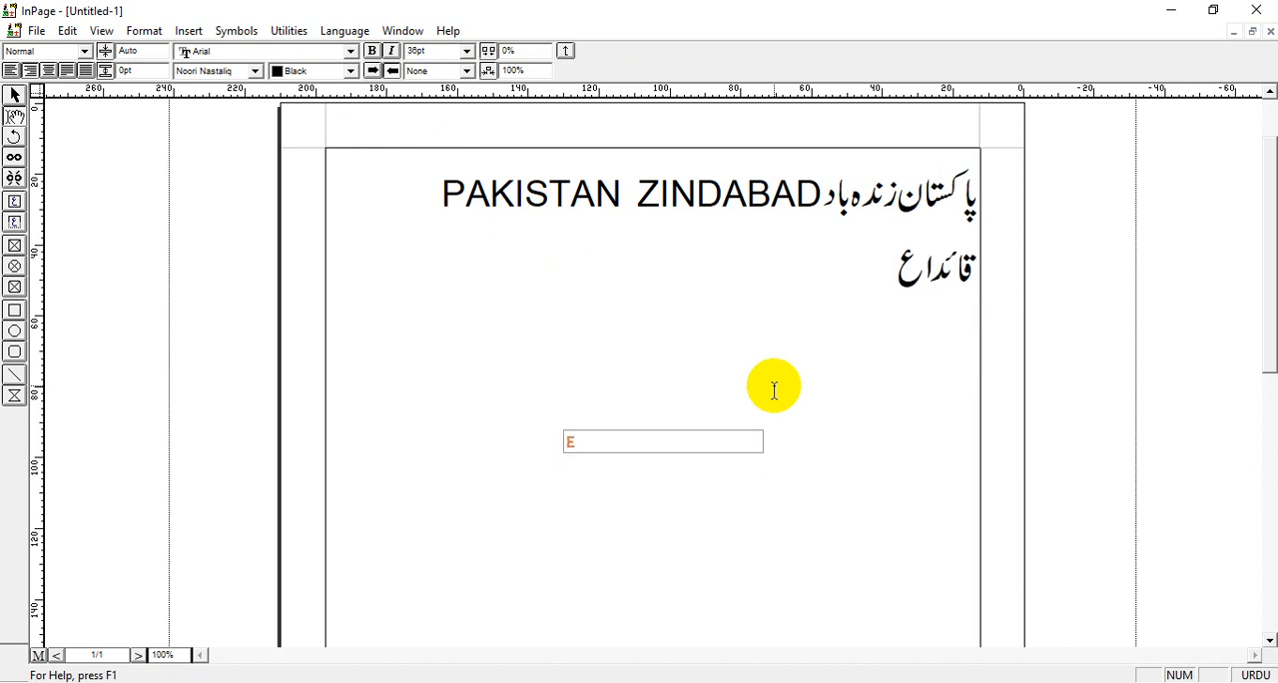
type("Vm")
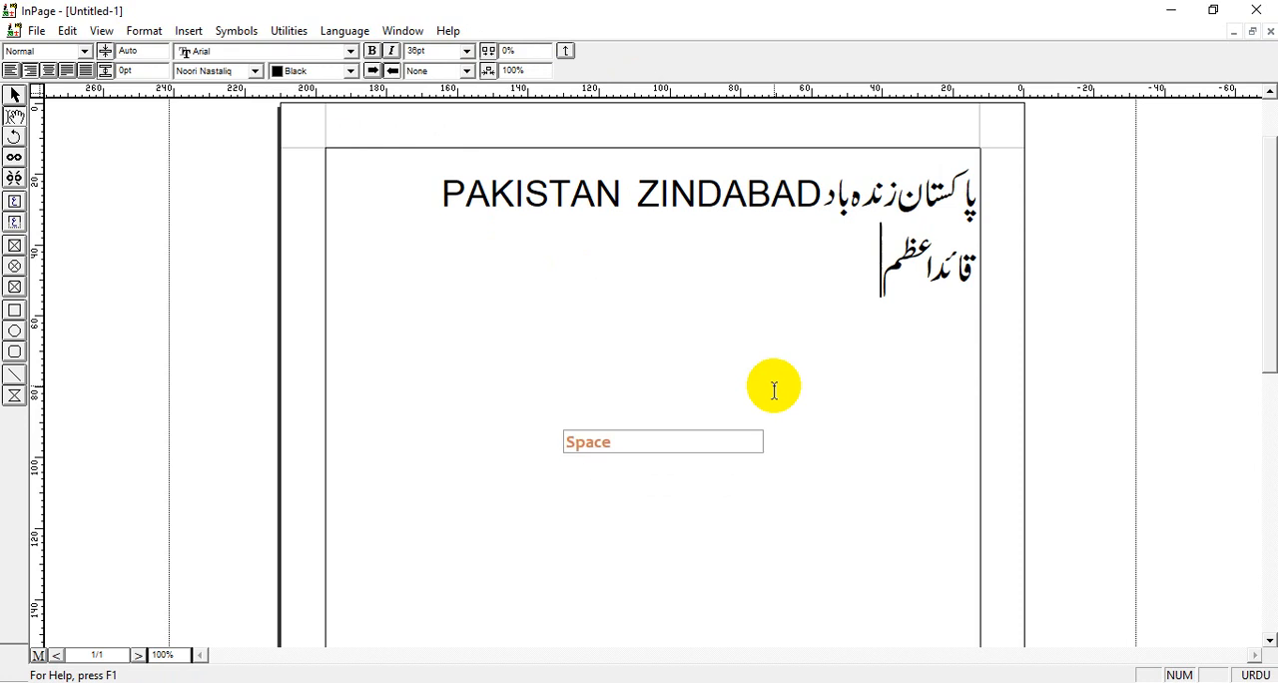
type(" zndo b")
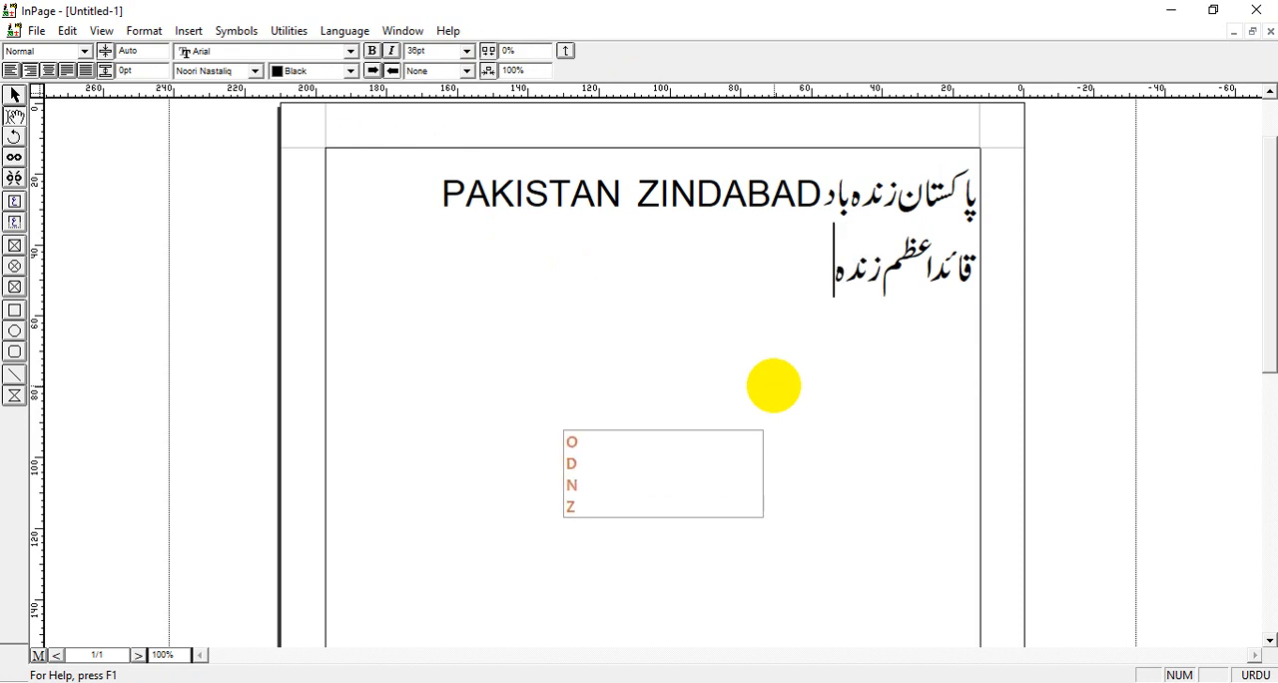
type("ad")
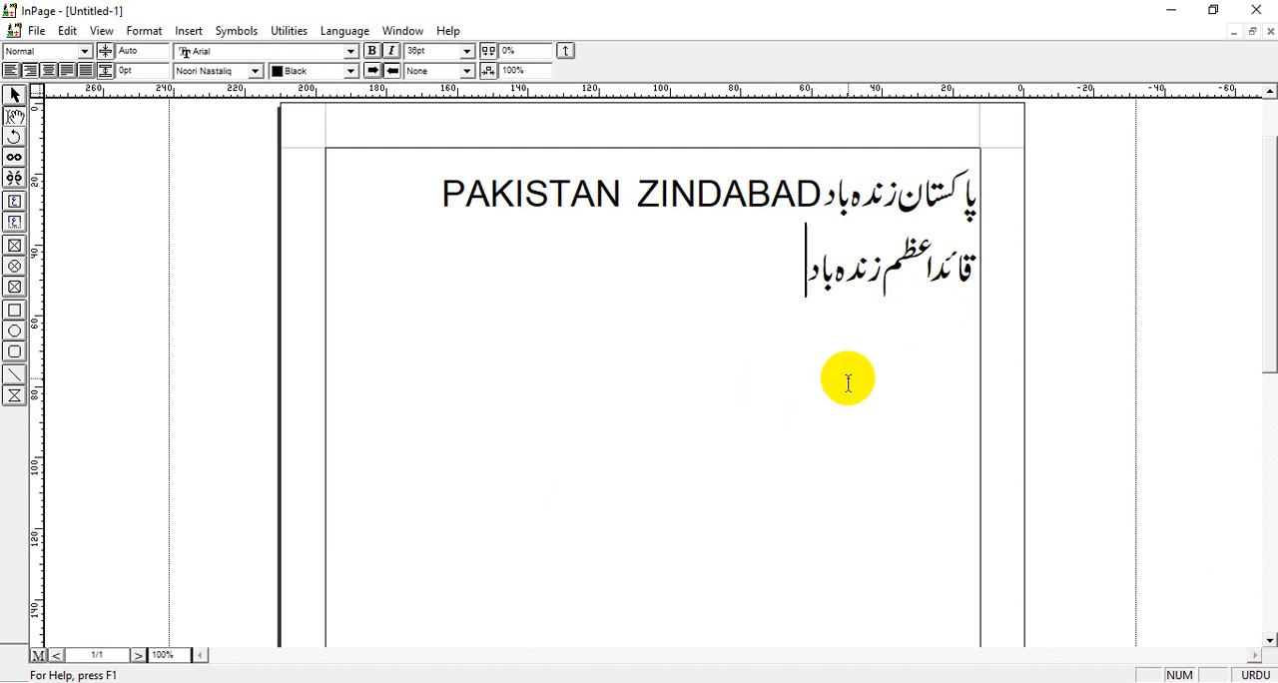
Toggle the typing language between Urdu and English, leaving it set to English.
left_click(339, 33)
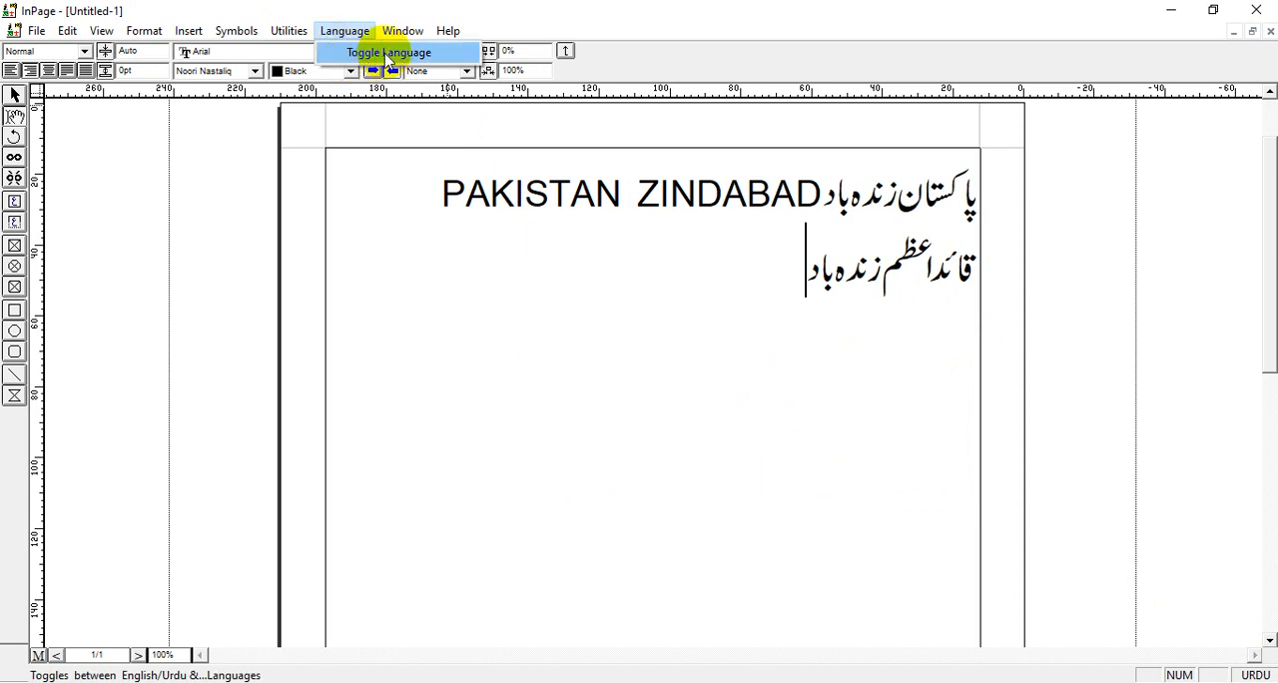
left_click(375, 56)
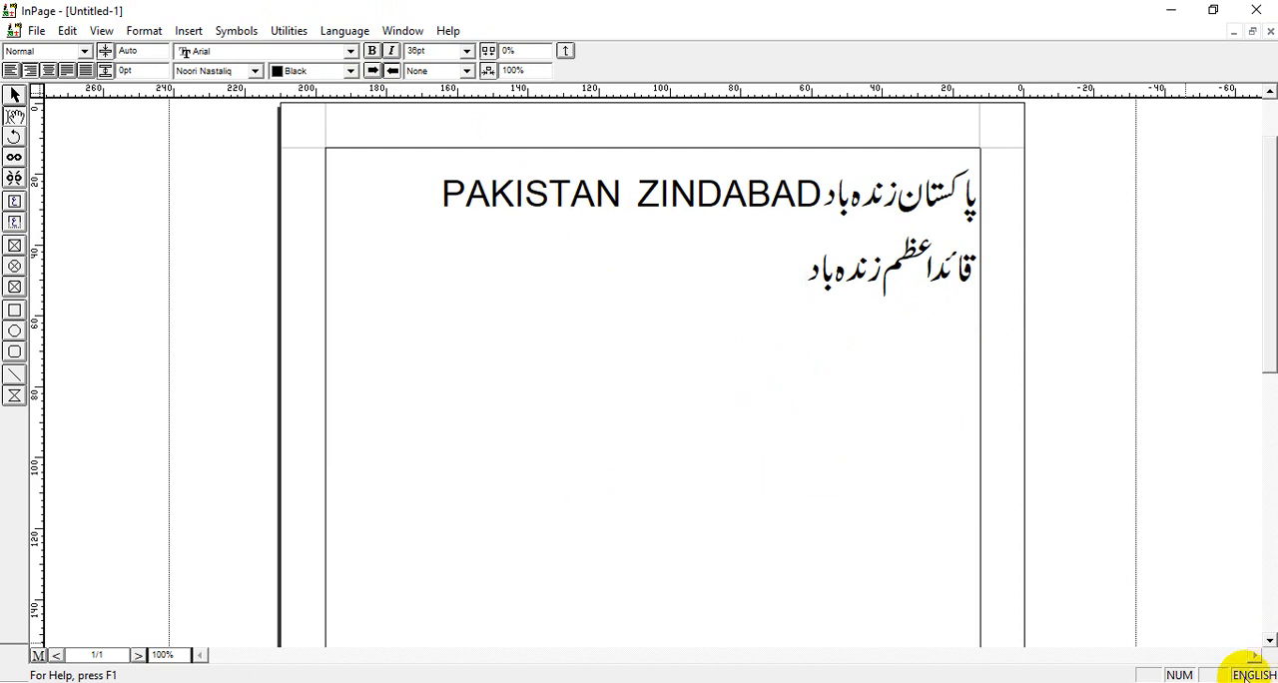
left_click(343, 30)
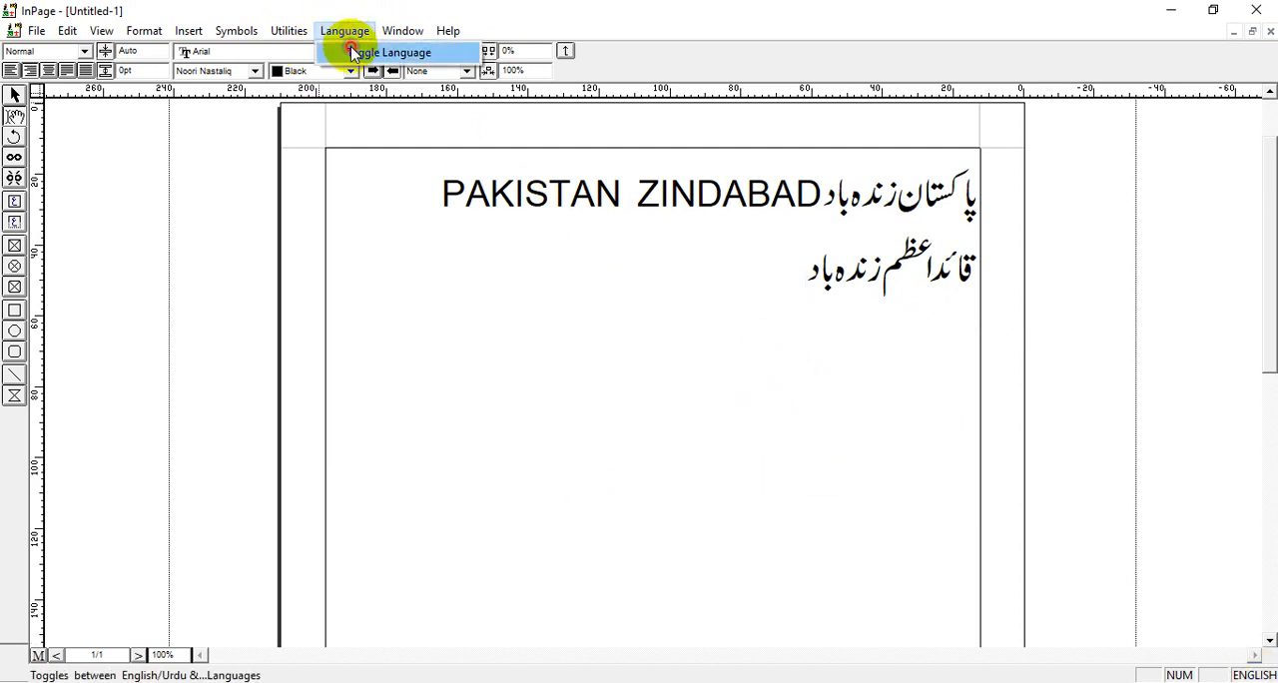
left_click(353, 52)
left_click(343, 30)
left_click(348, 48)
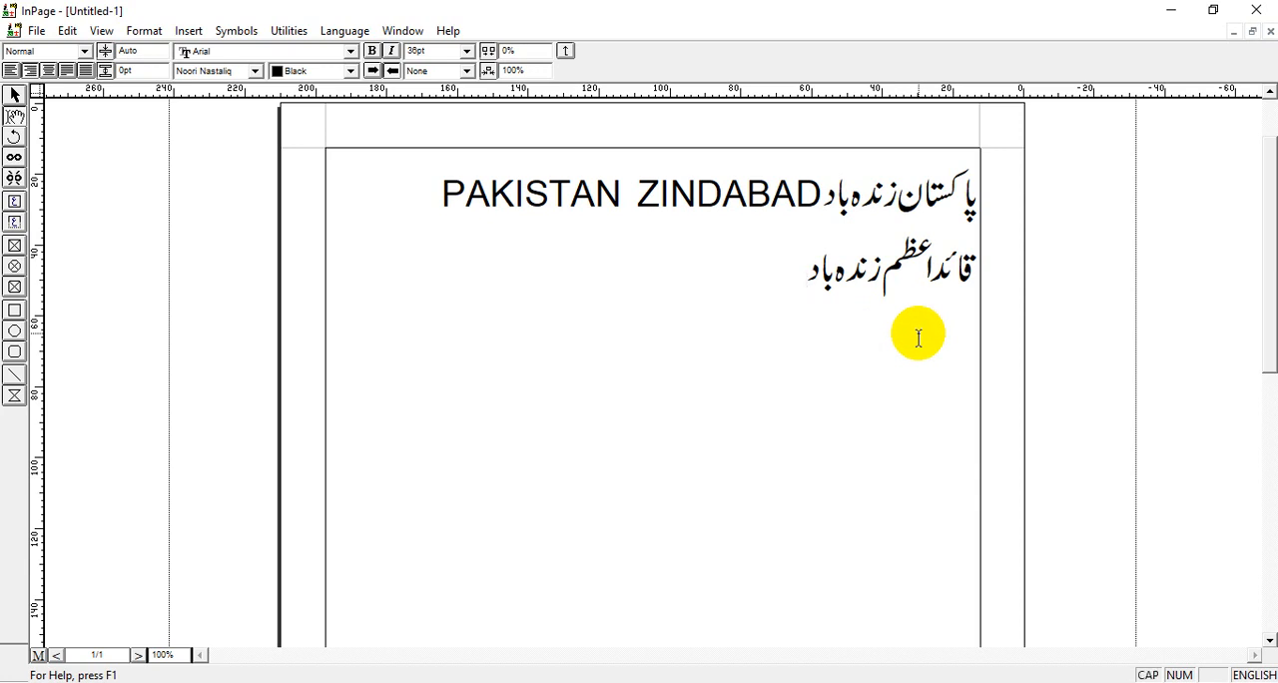
Add "QUAID-E-AZAM ZINDABAD" in capitals after the Urdu text on the second line.
key("Caps_Lock")
type("Q")
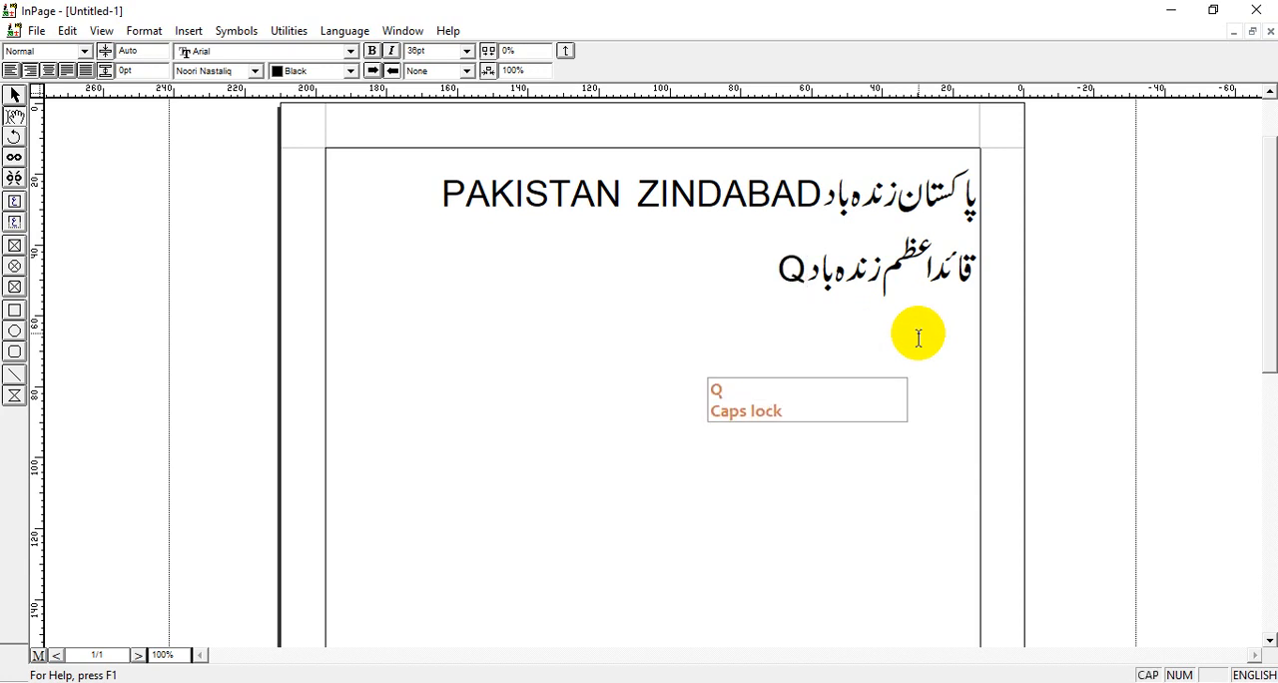
type("UAID")
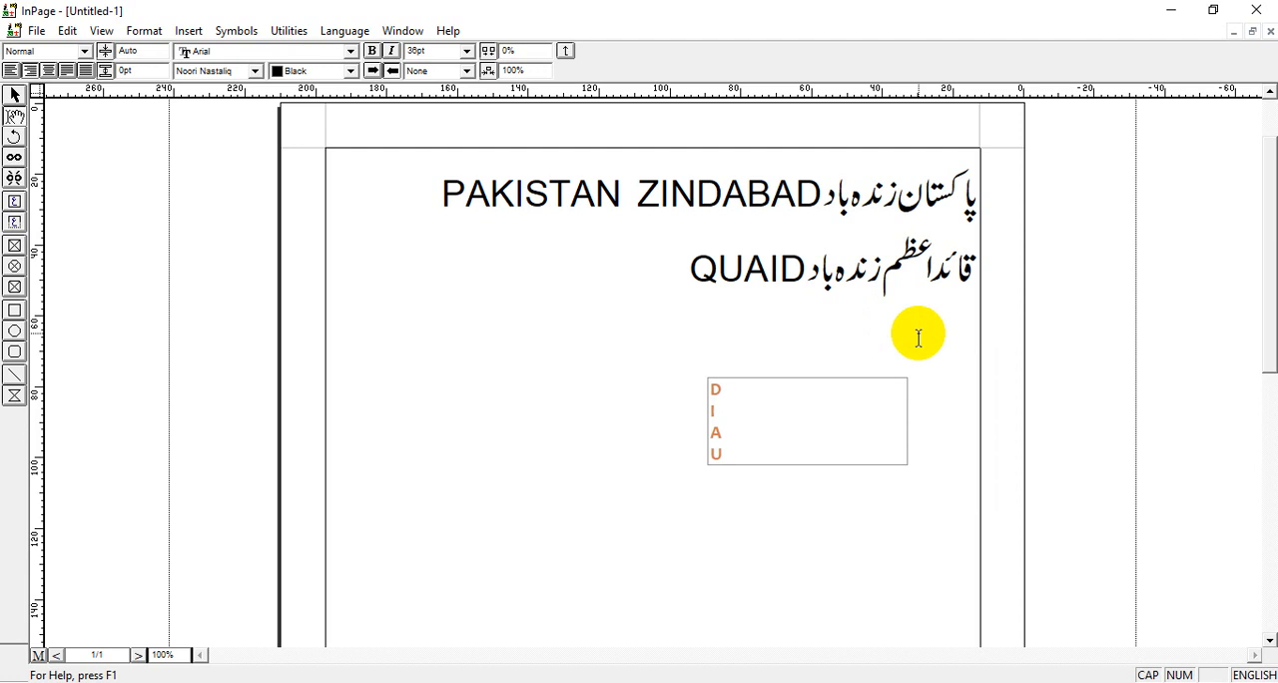
type("-E-AZ")
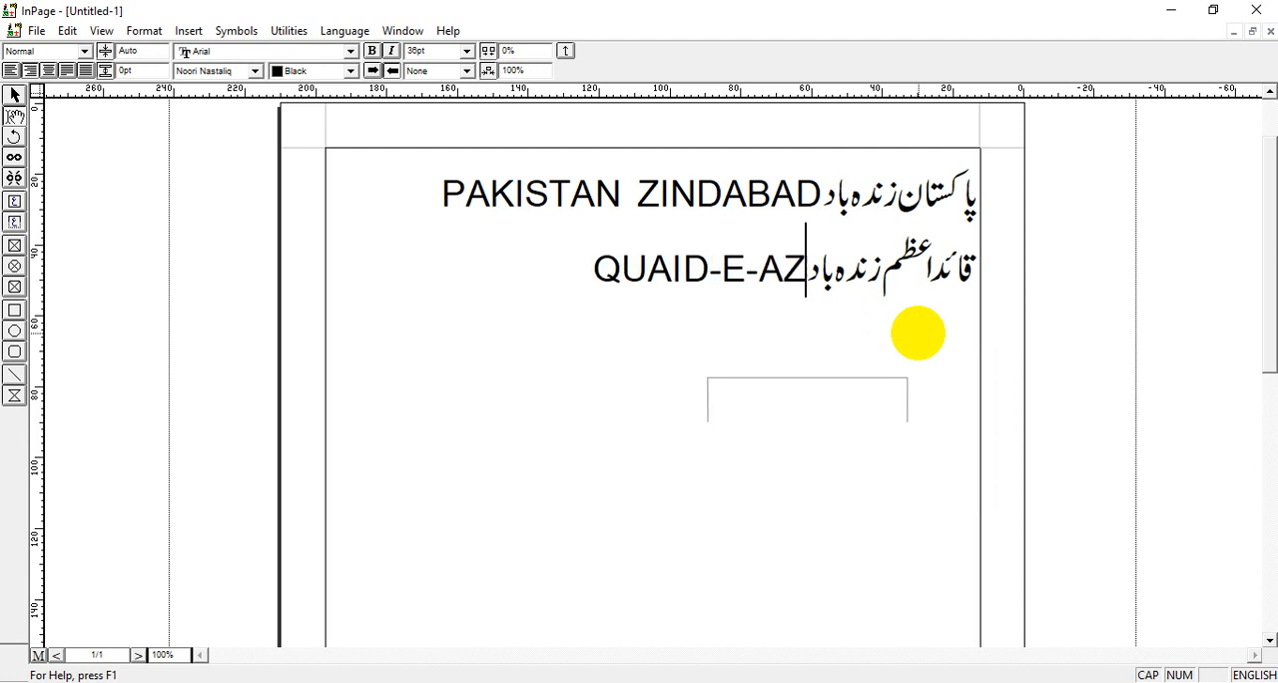
type("AM ZINDABA")
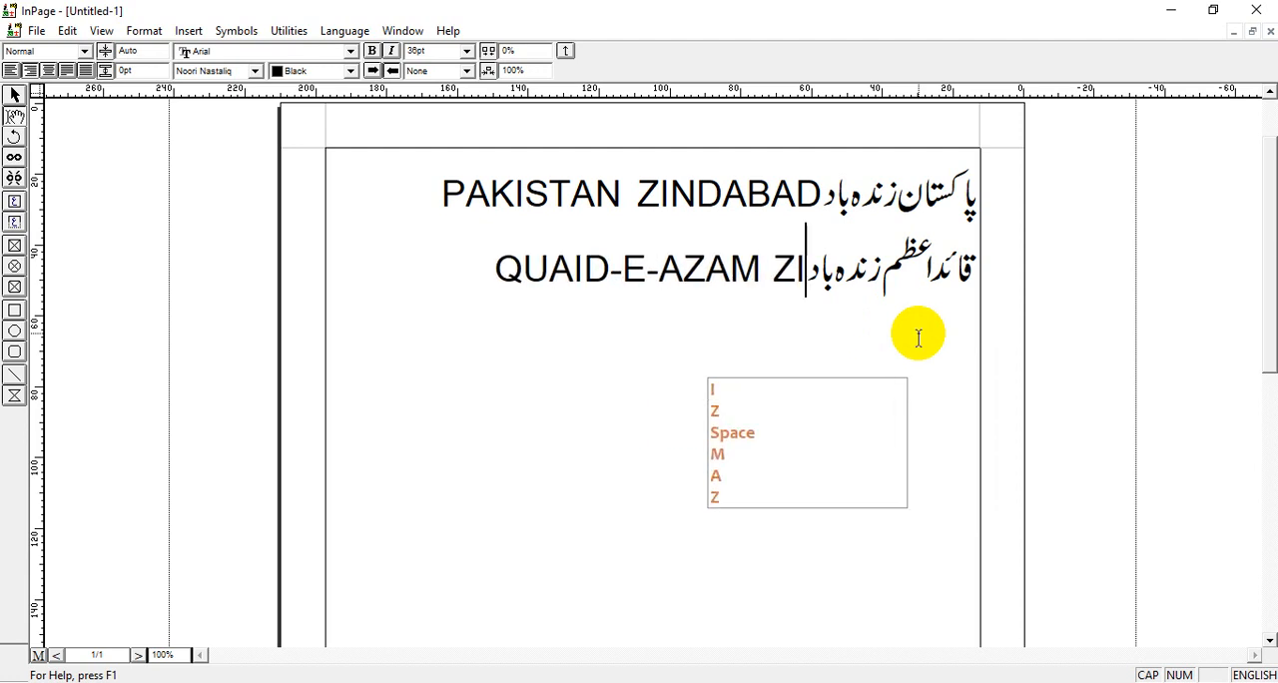
type("D")
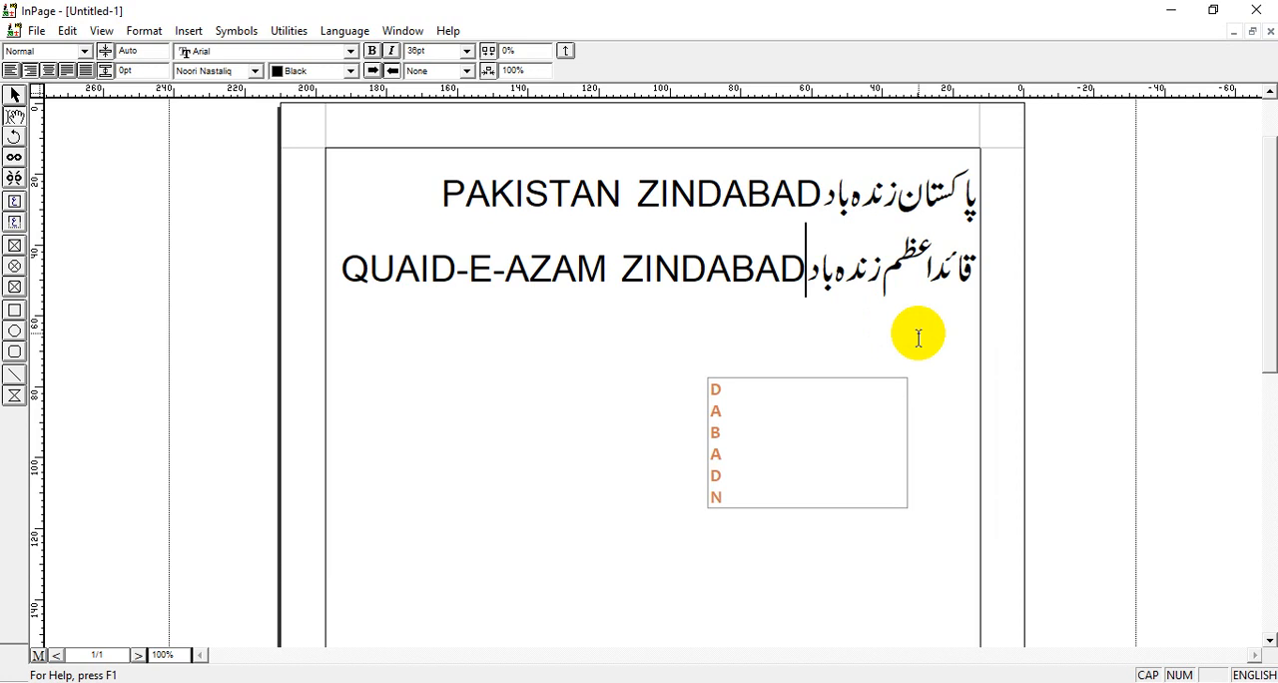
Start a third line, turn capitals off and switch the typing language back to Urdu.
key("Return")
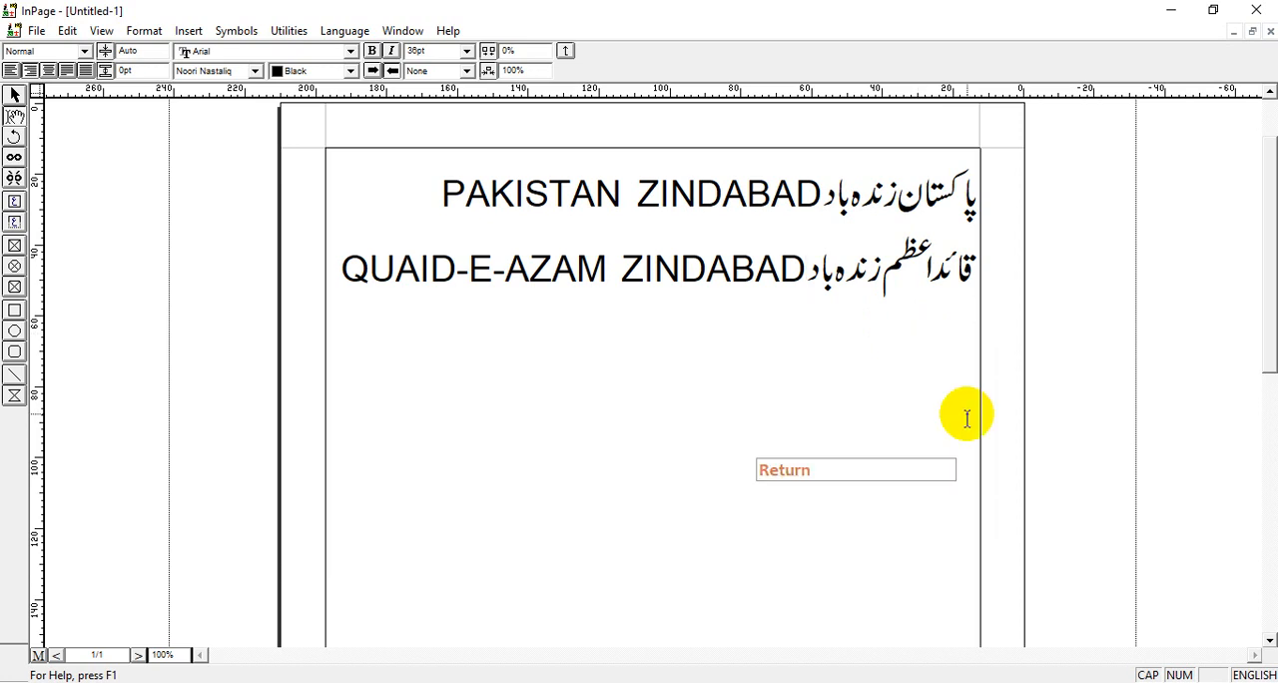
key("Caps_Lock")
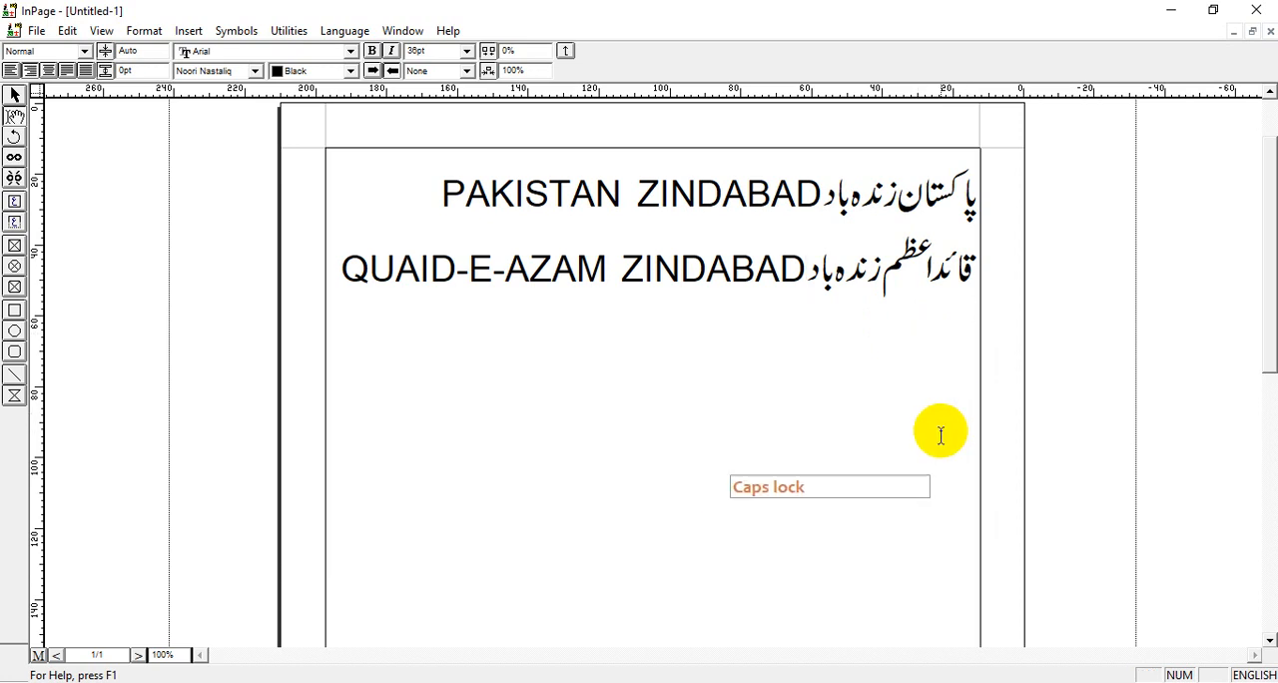
left_click(1234, 676)
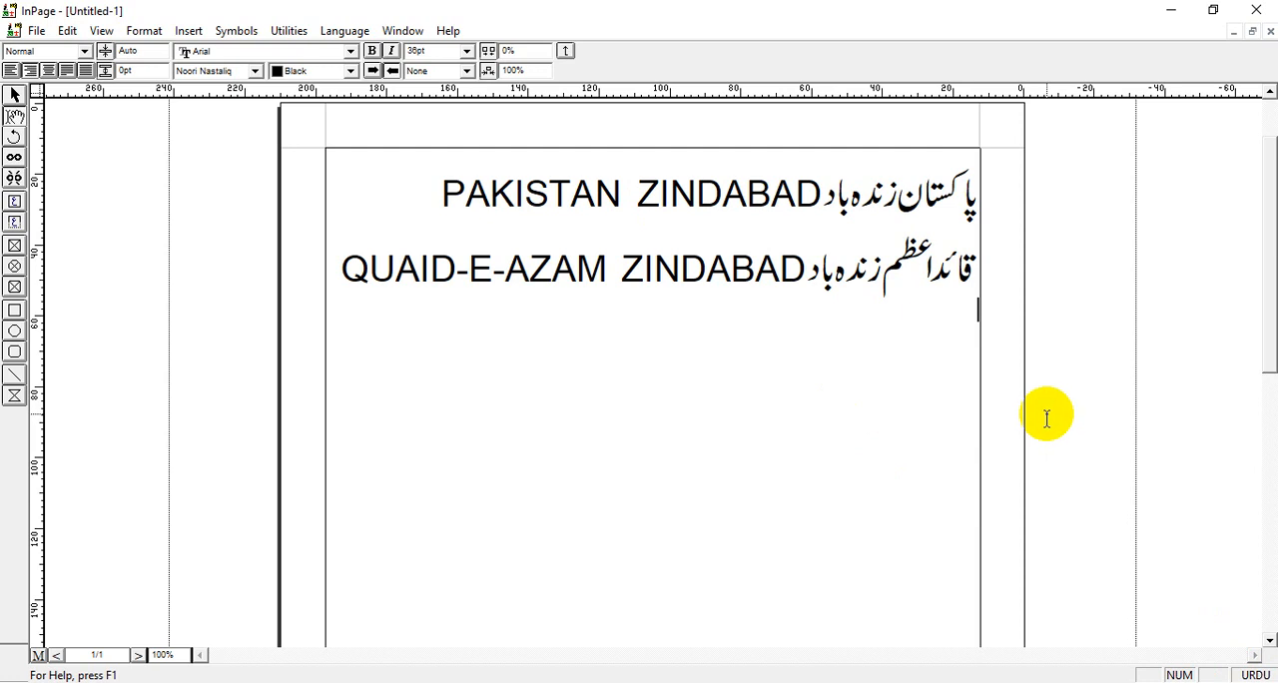
Enter the Urdu text "علامہ اقبال زندہ باد" on the third line.
type("elamo ")
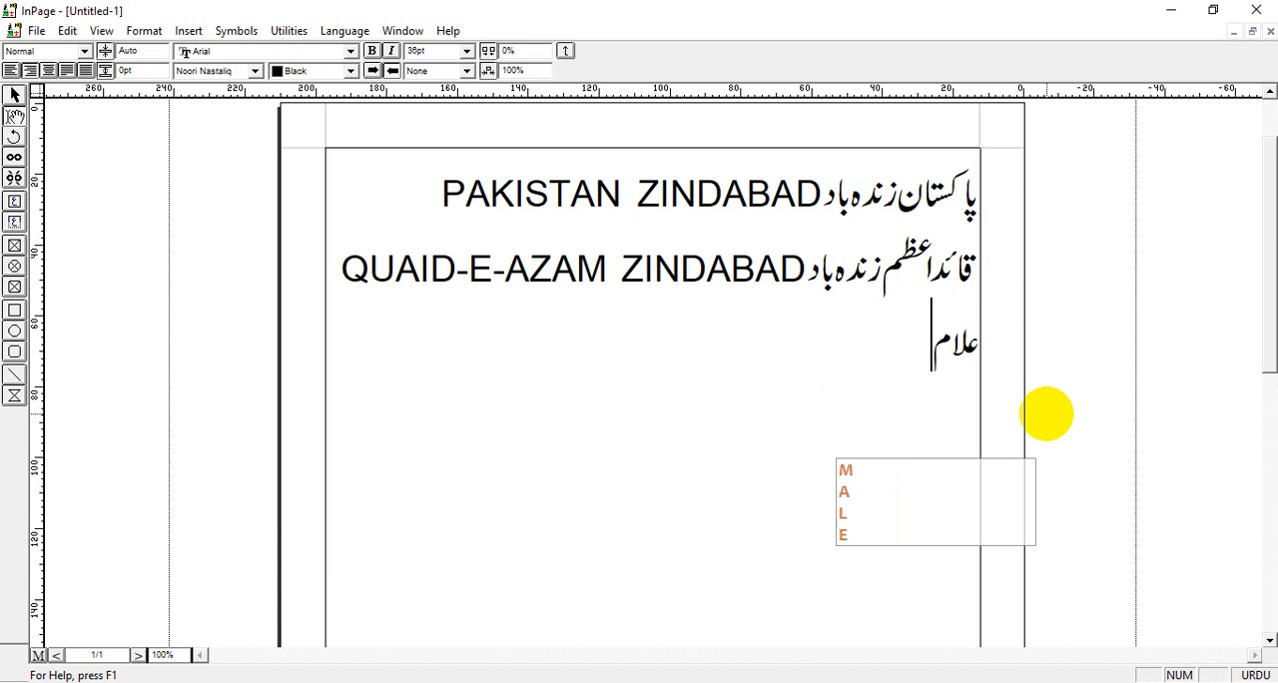
type("aqbal")
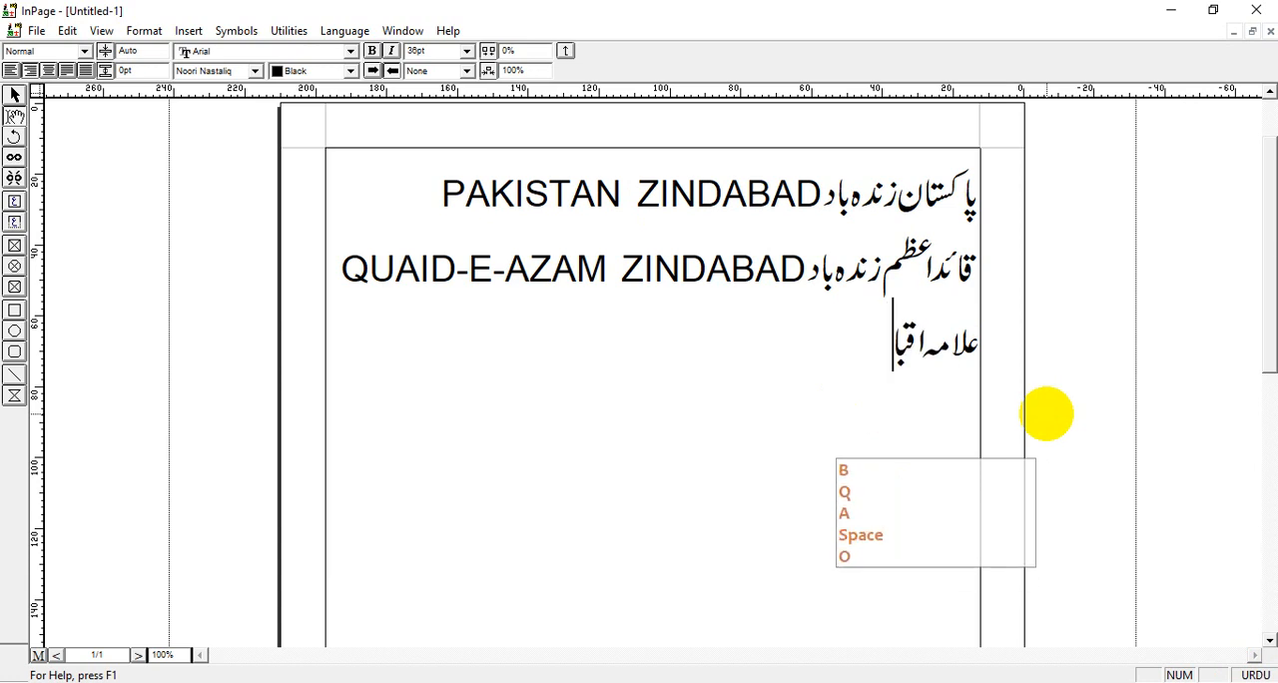
type(" zn")
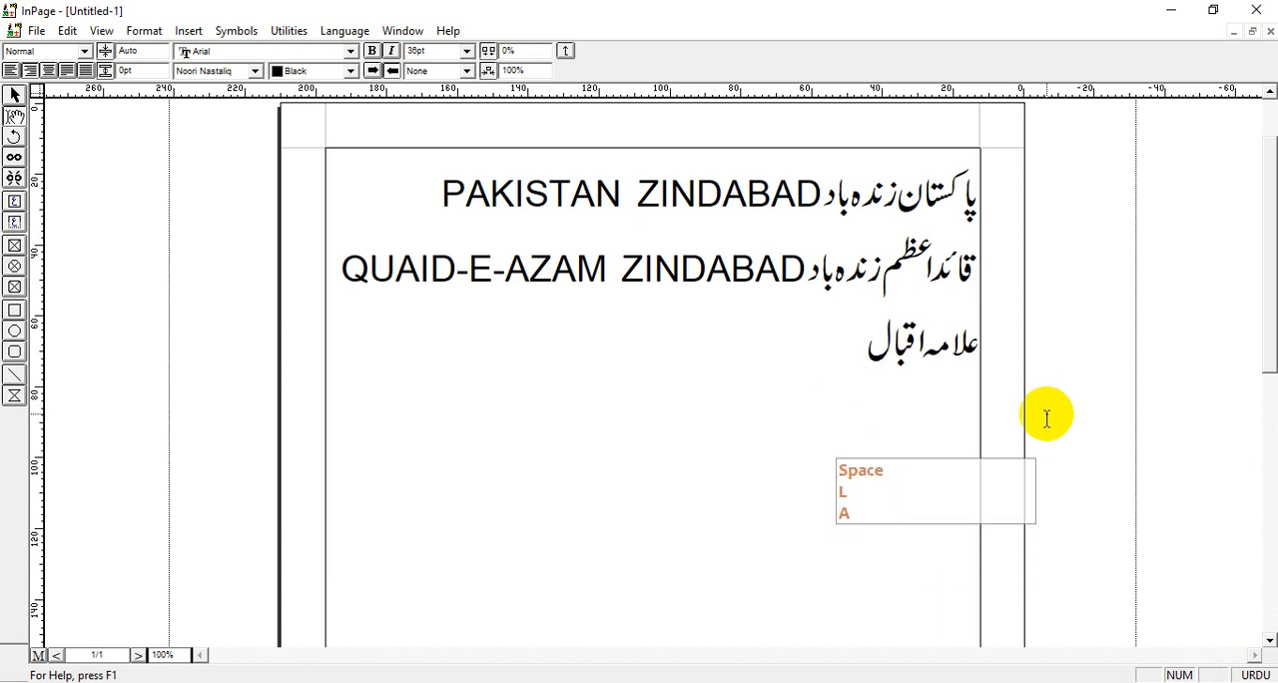
type("do b")
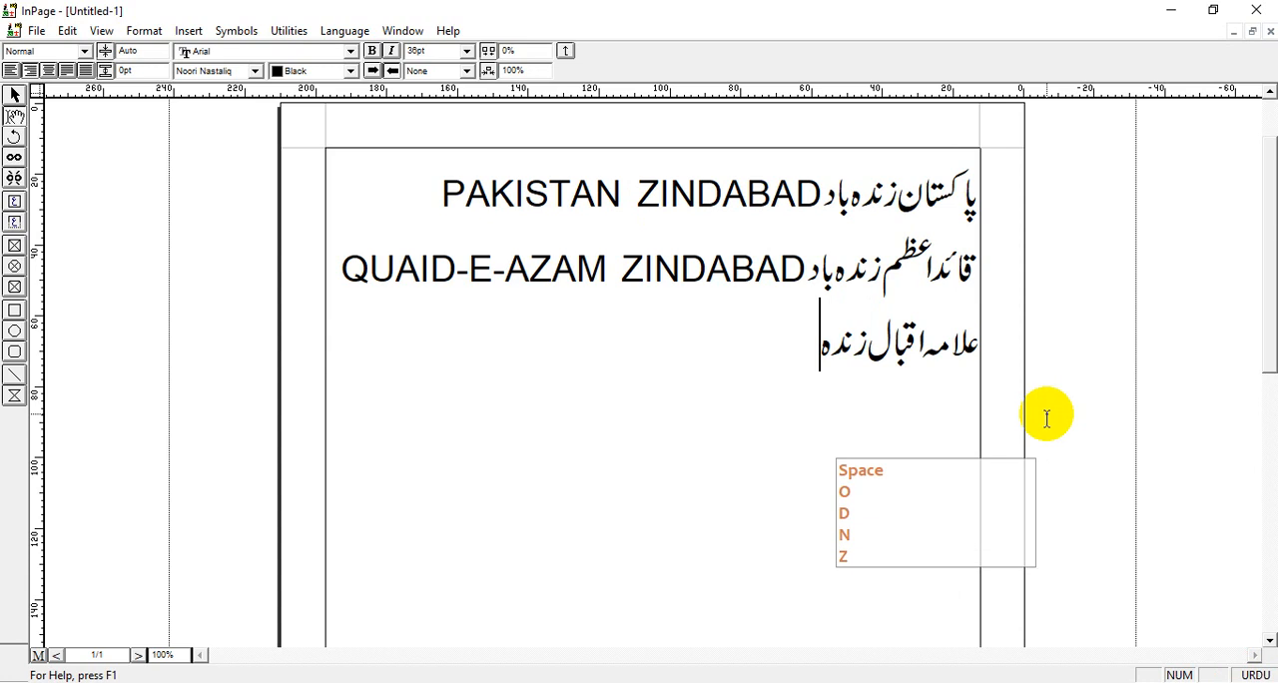
type("ad")
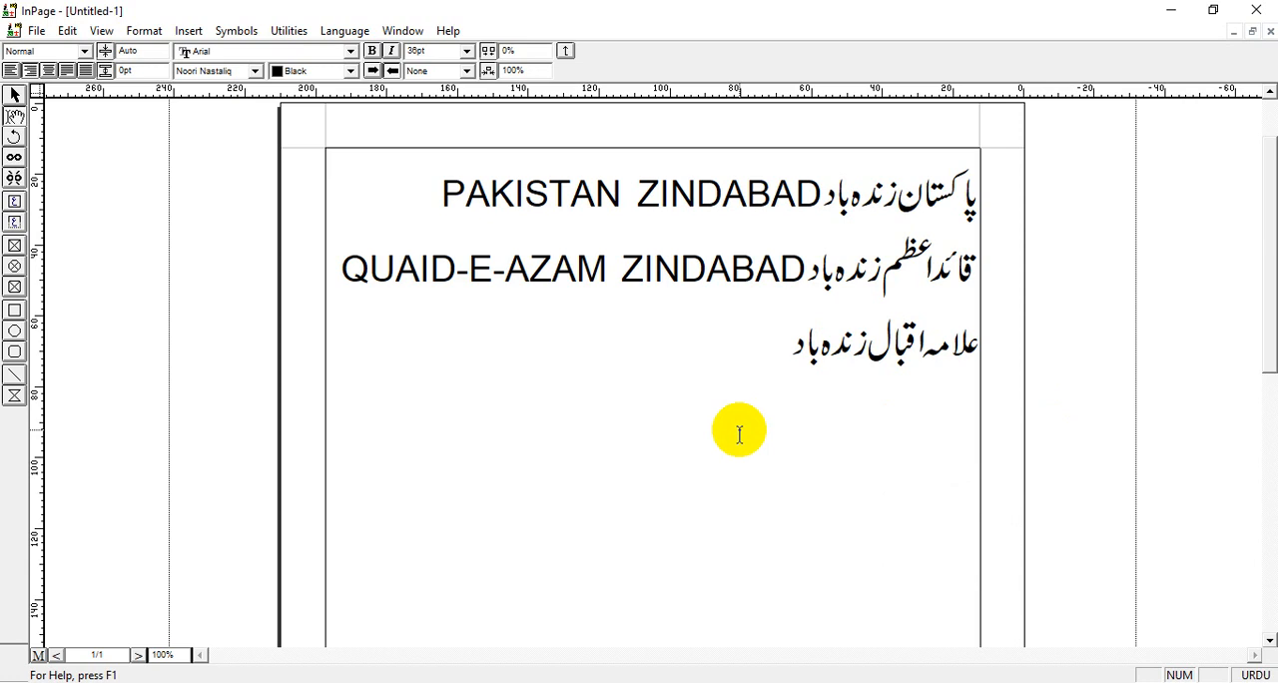
Toggle the typing language back and forth at the end of the third line, finishing on English.
key("ctrl+space")
key("ctrl")
key("ctrl+space")
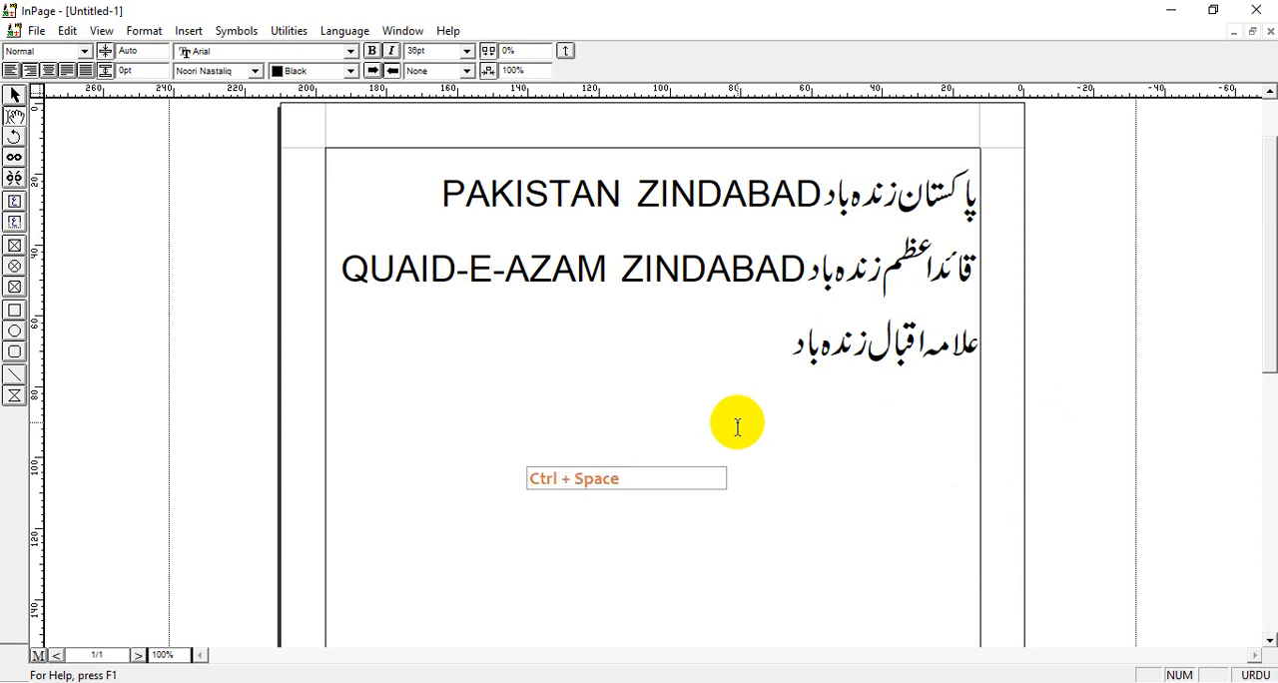
key("ctrl+space")
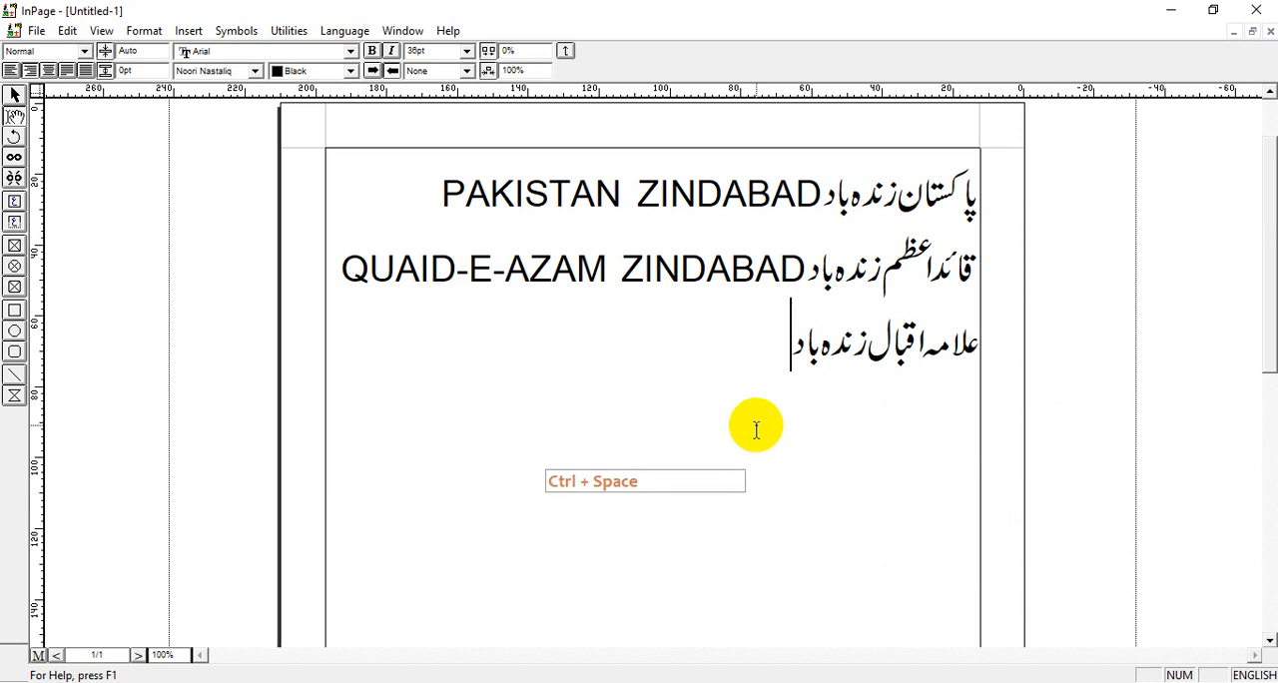
Add "ALLAMA IQBAL ZINDABAD" in capitals after the Urdu text on the third line.
key("Caps_Lock")
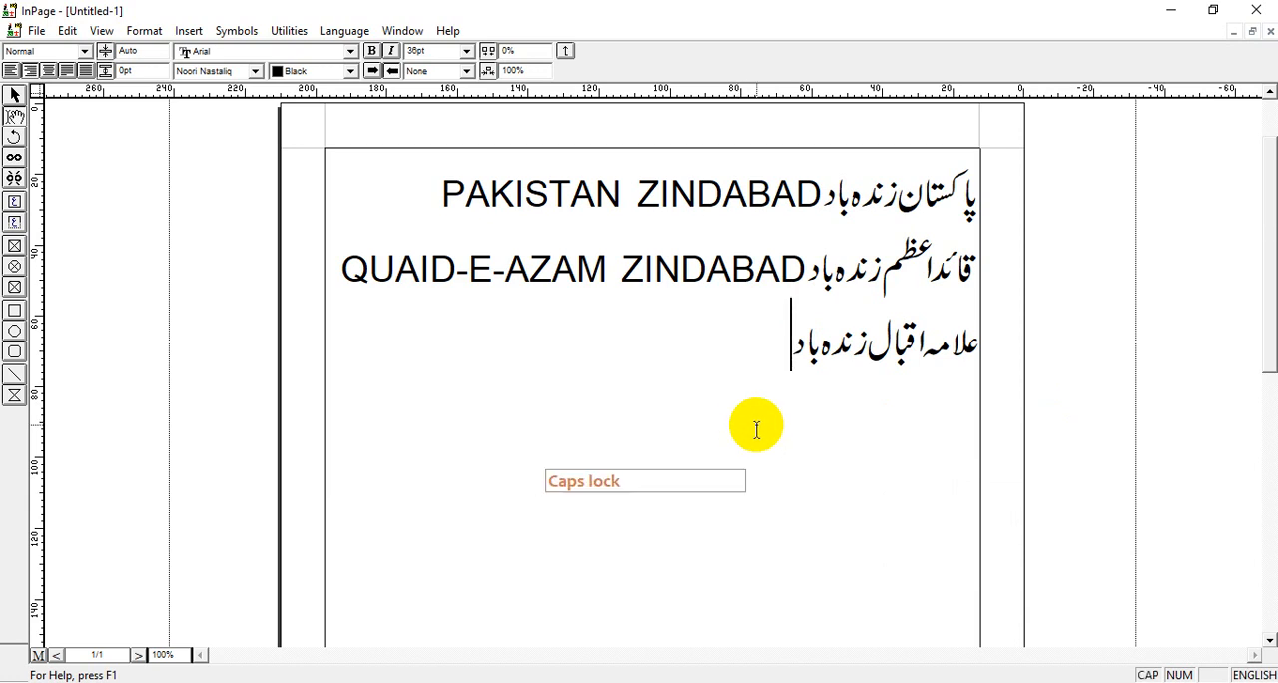
type("ALLA")
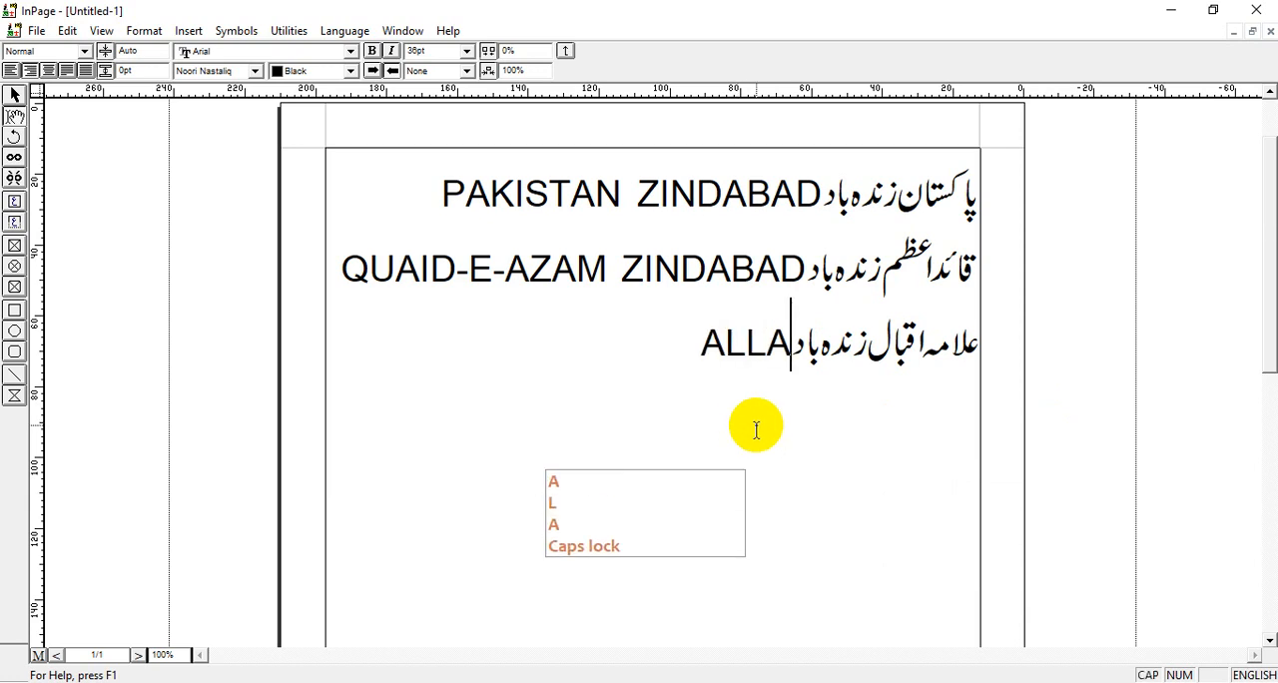
type("MA IQB")
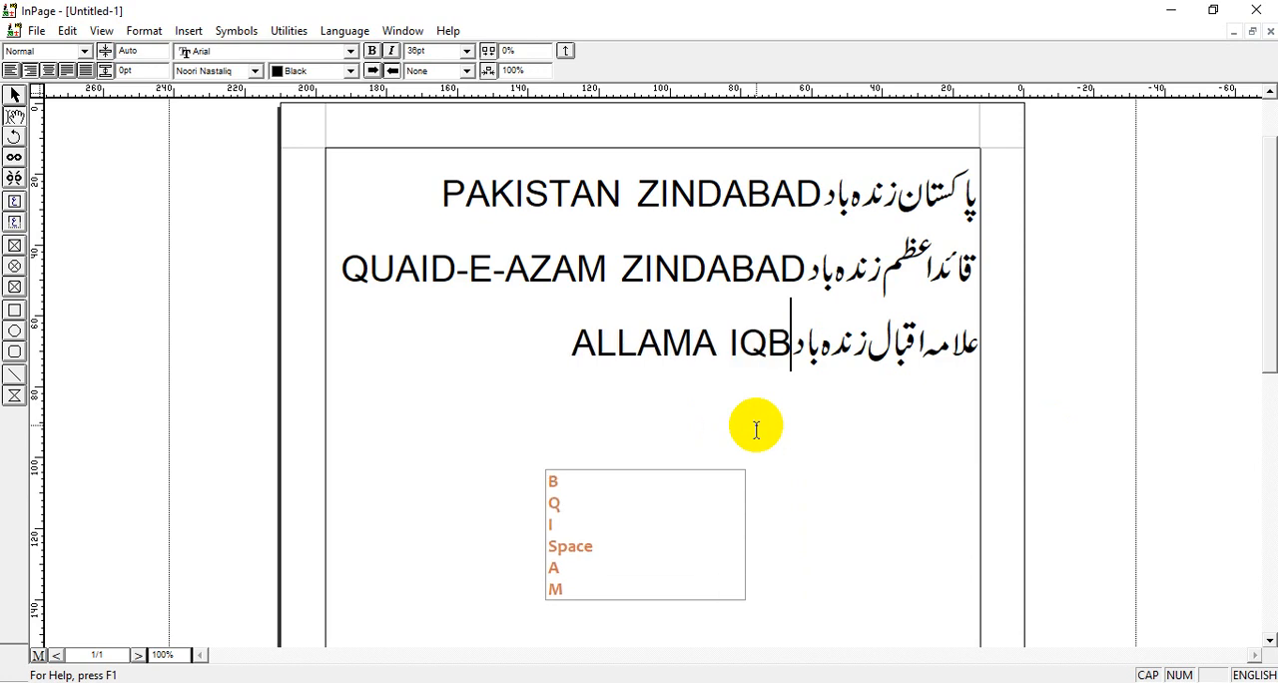
type("AL ZIN")
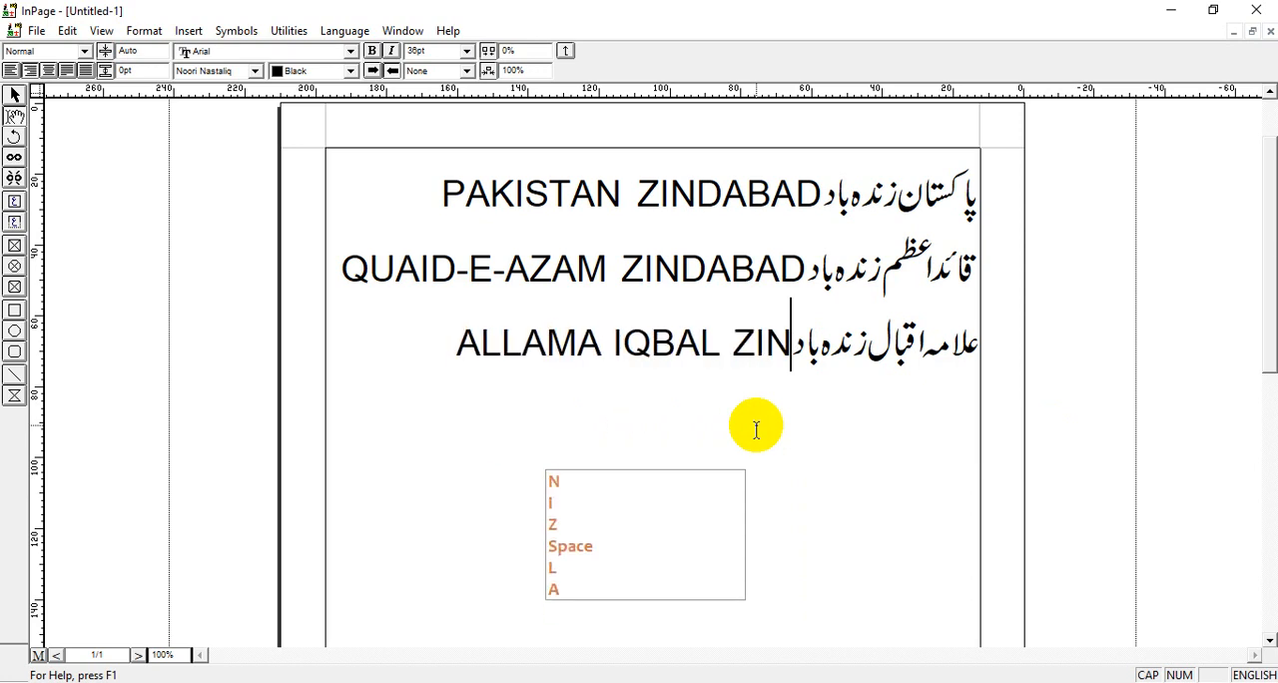
type("DABAD")
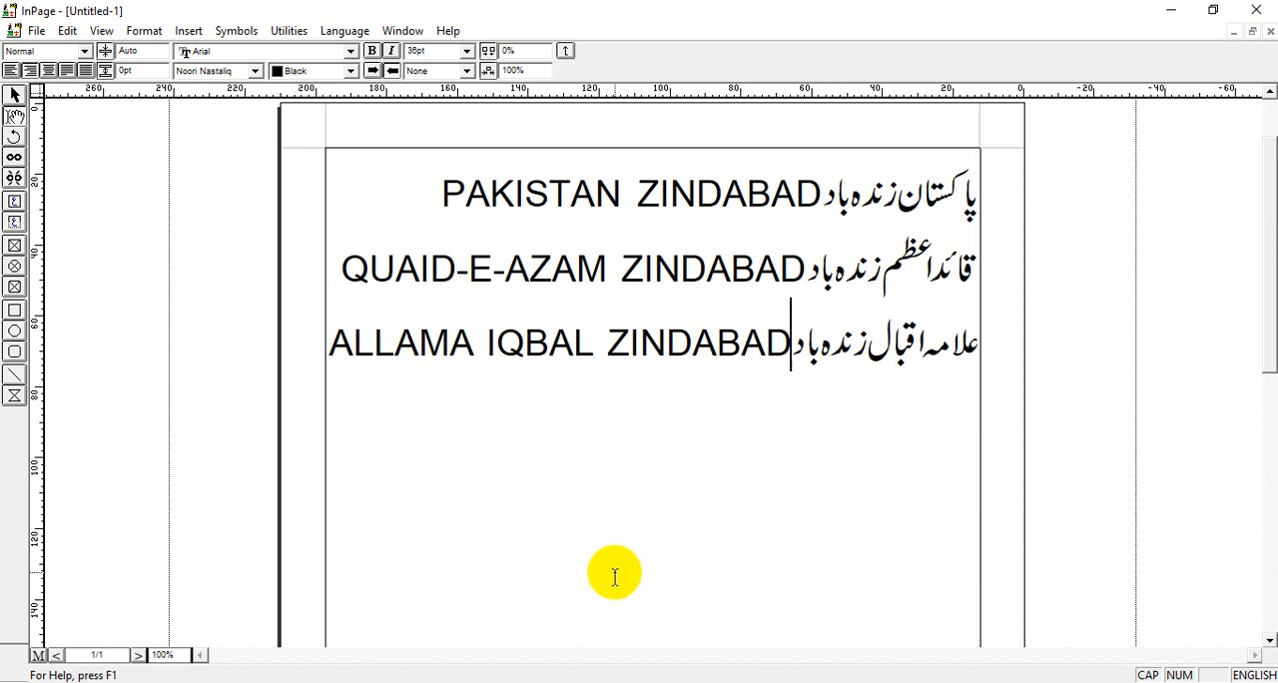
Start a fourth line below the three slogans and turn capitals off.
key("Return")
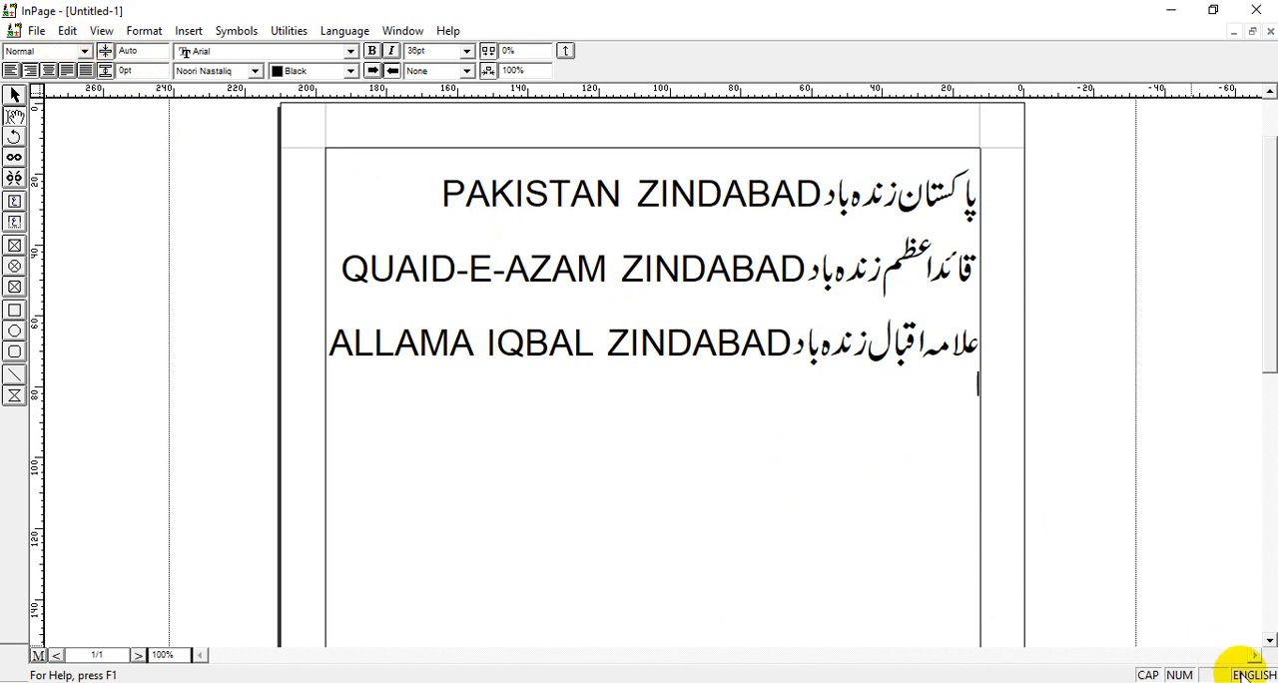
key("Caps_Lock")
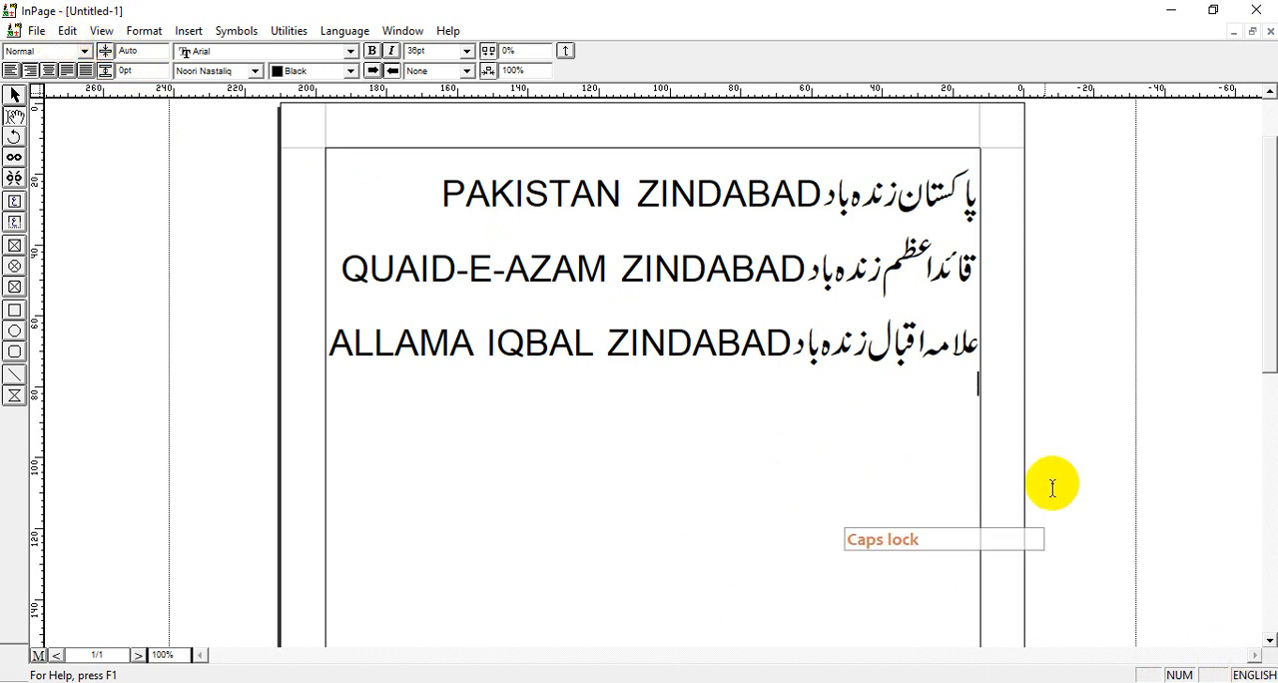
left_click(1255, 675)
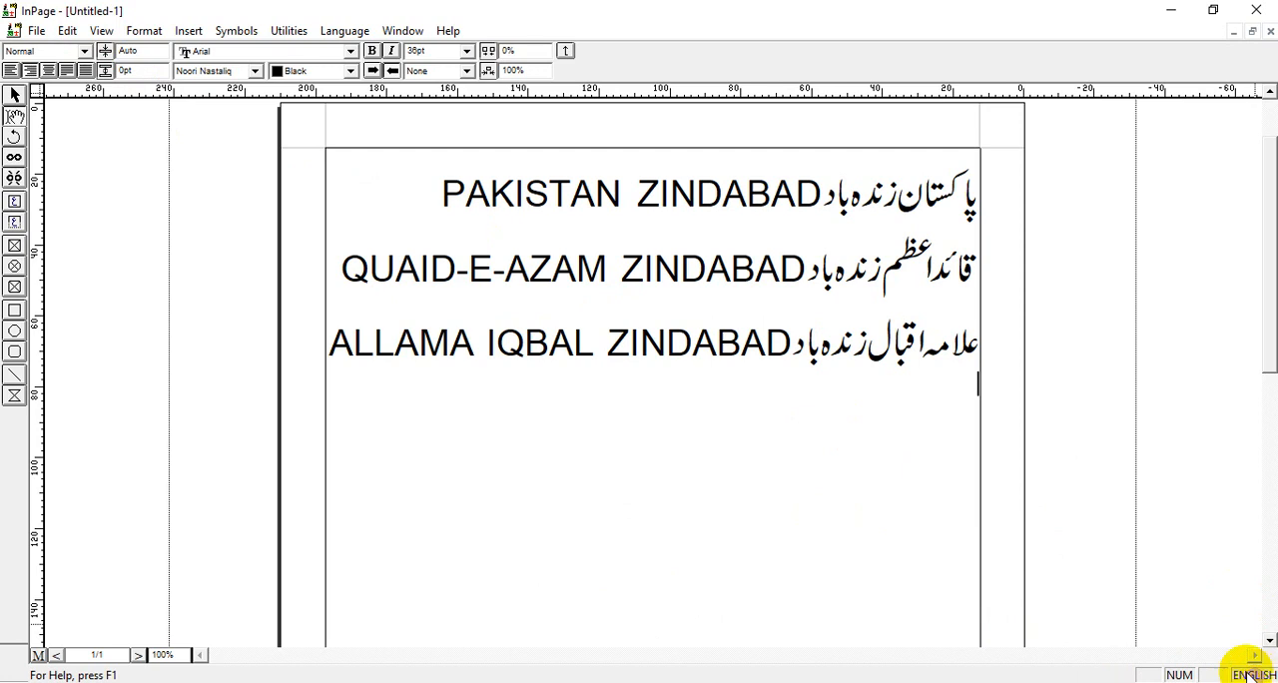
Enable Sindhi and Pushtu in the keyboard preferences, keeping the Phonetic keyboard, and apply the settings.
left_click(67, 31)
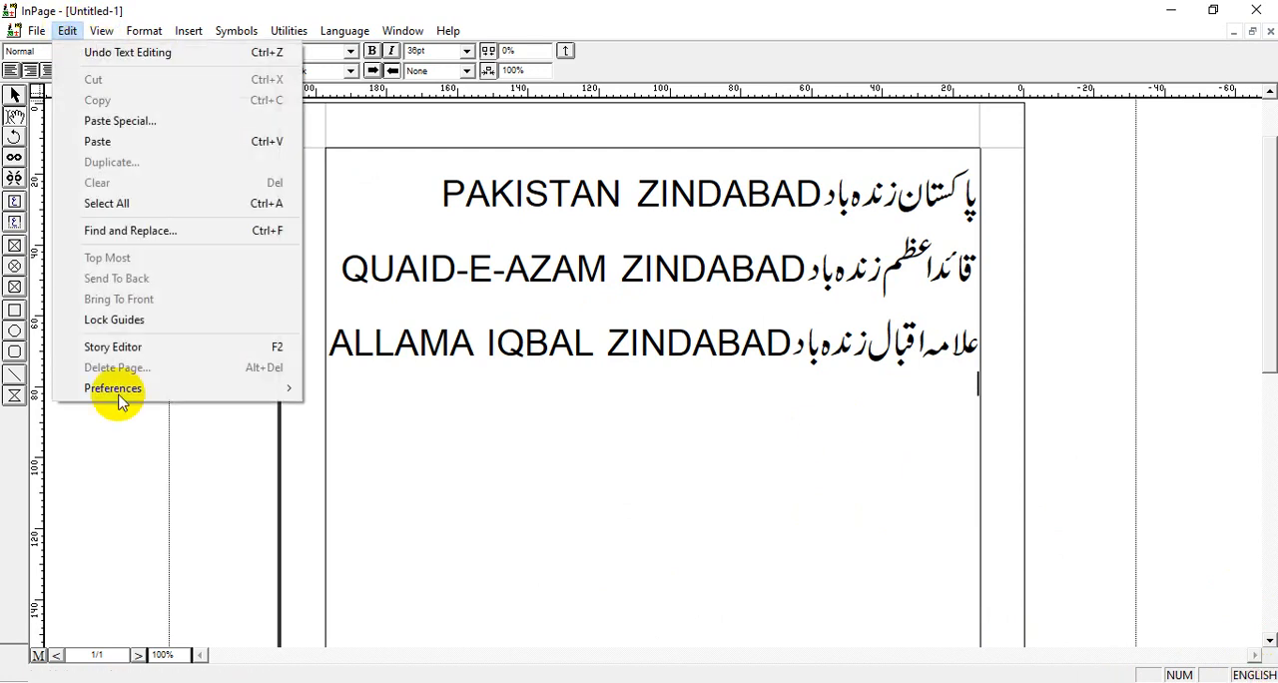
mouse_move(132, 390)
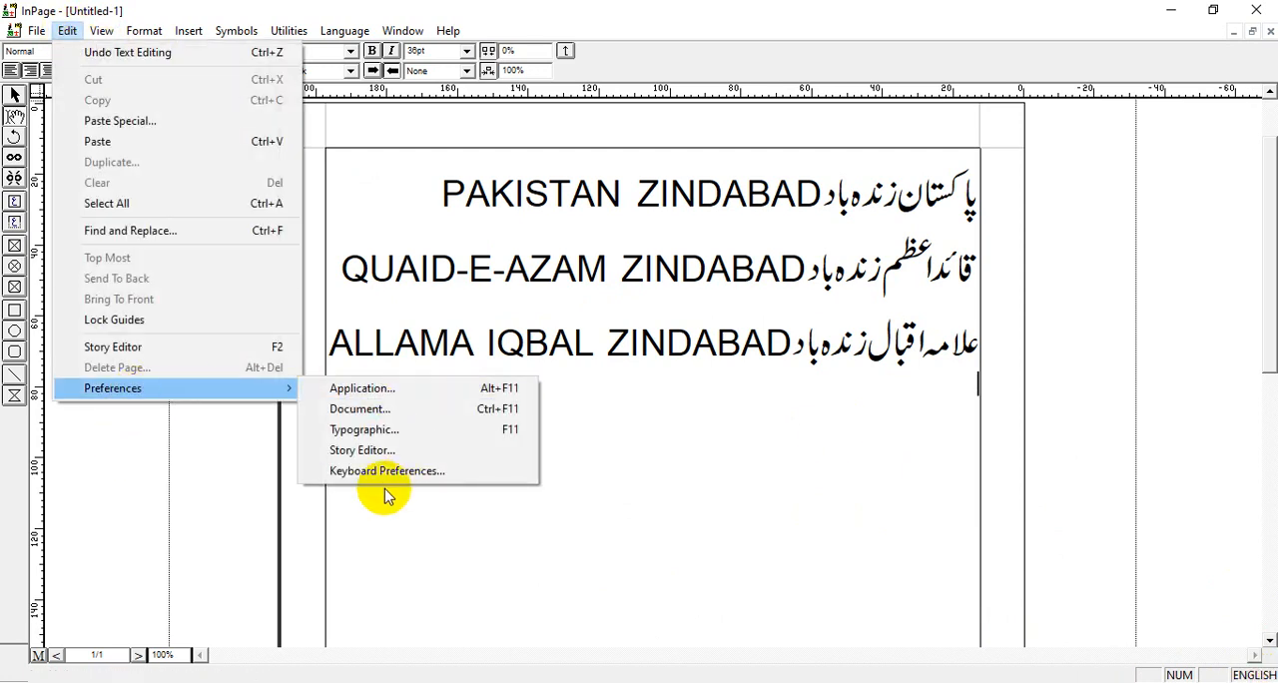
left_click(410, 473)
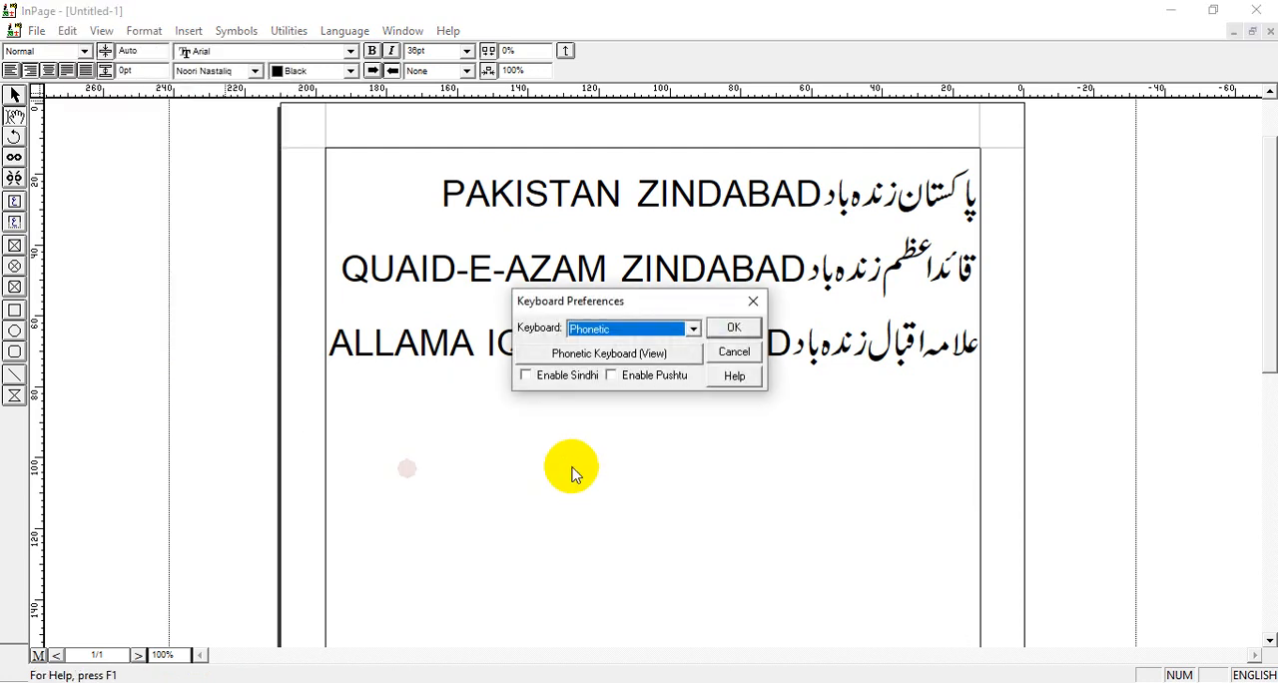
left_click_drag(636, 301, 761, 406)
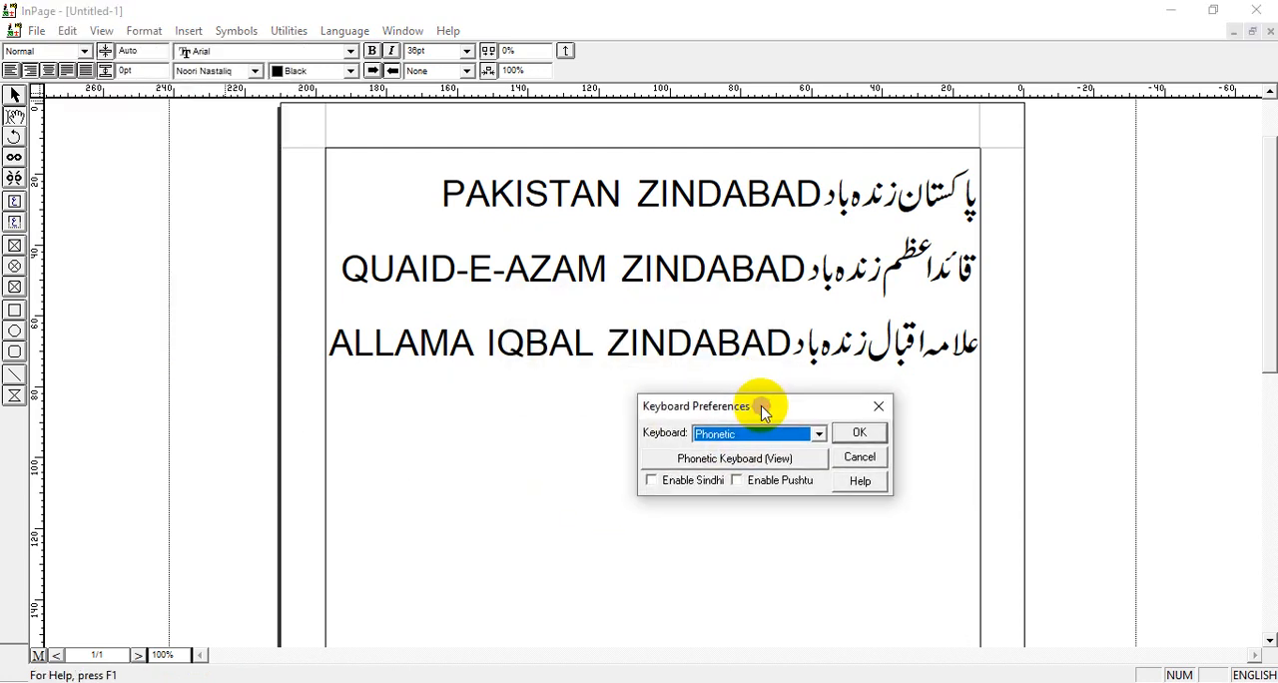
left_click(661, 482)
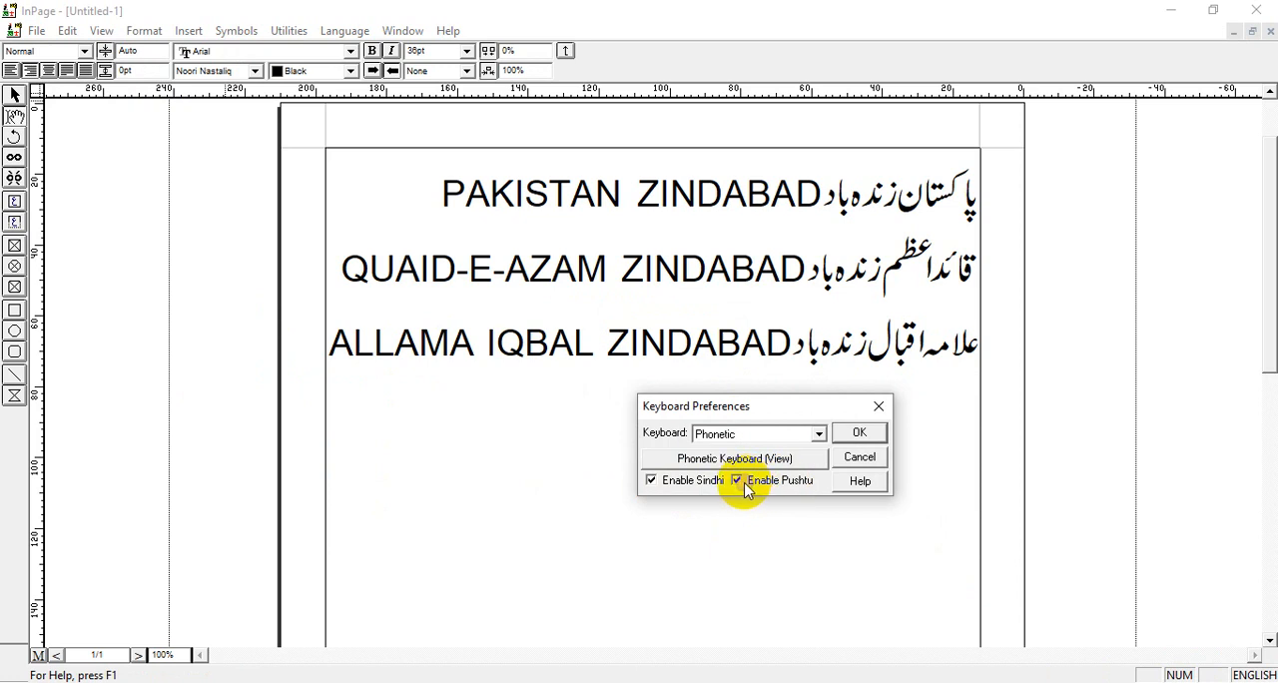
left_click(859, 433)
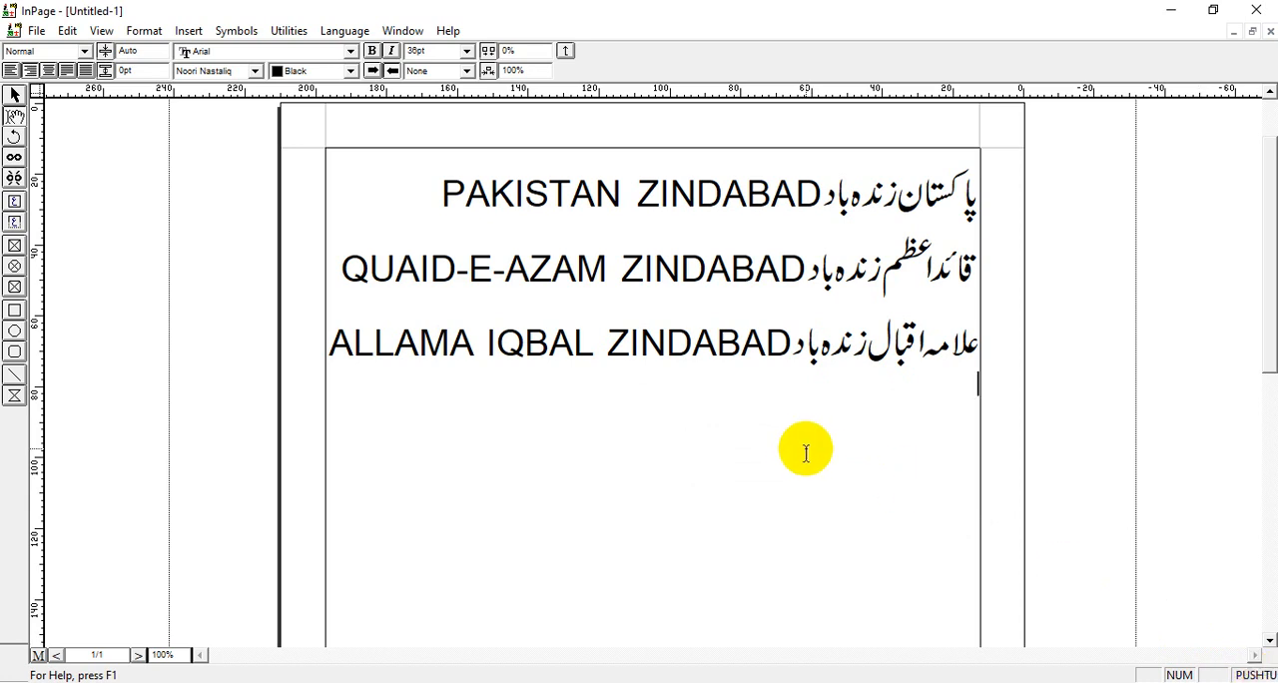
Cycle the typing language through the enabled languages, including English and Sindhi, and finish on Urdu.
key("ctrl+space")
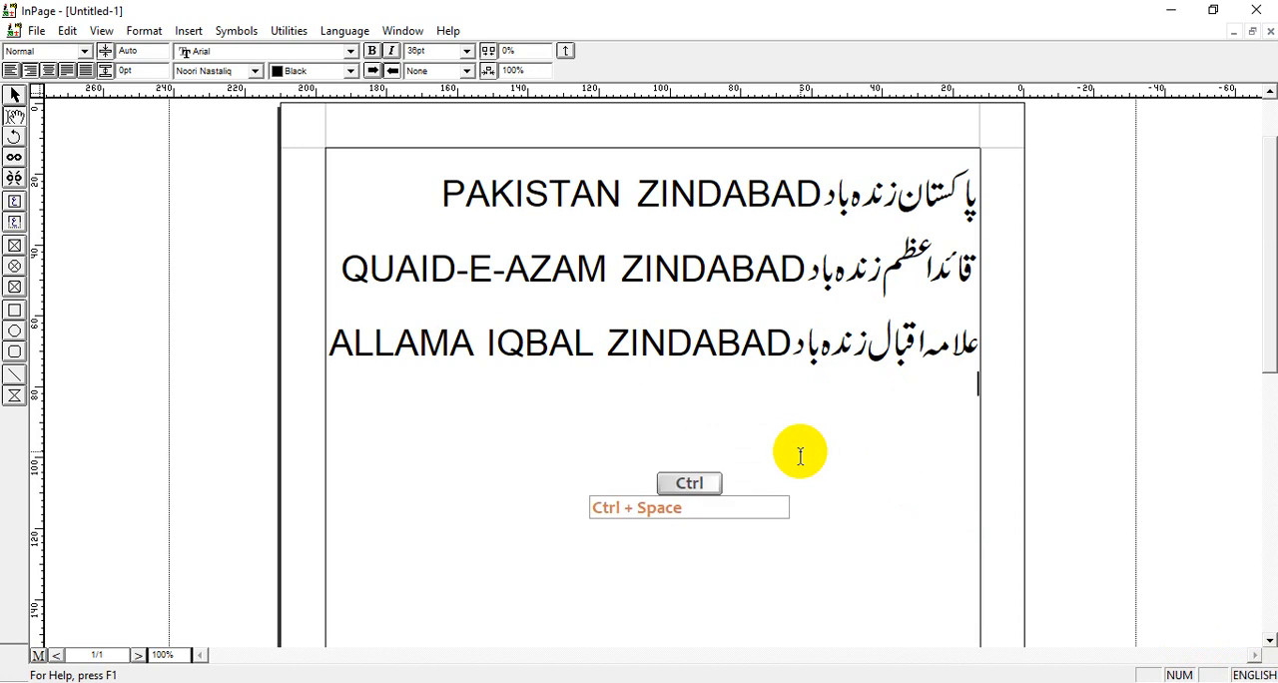
key("ctrl+space")
key("ctrl+space")
key("ctrl+space")
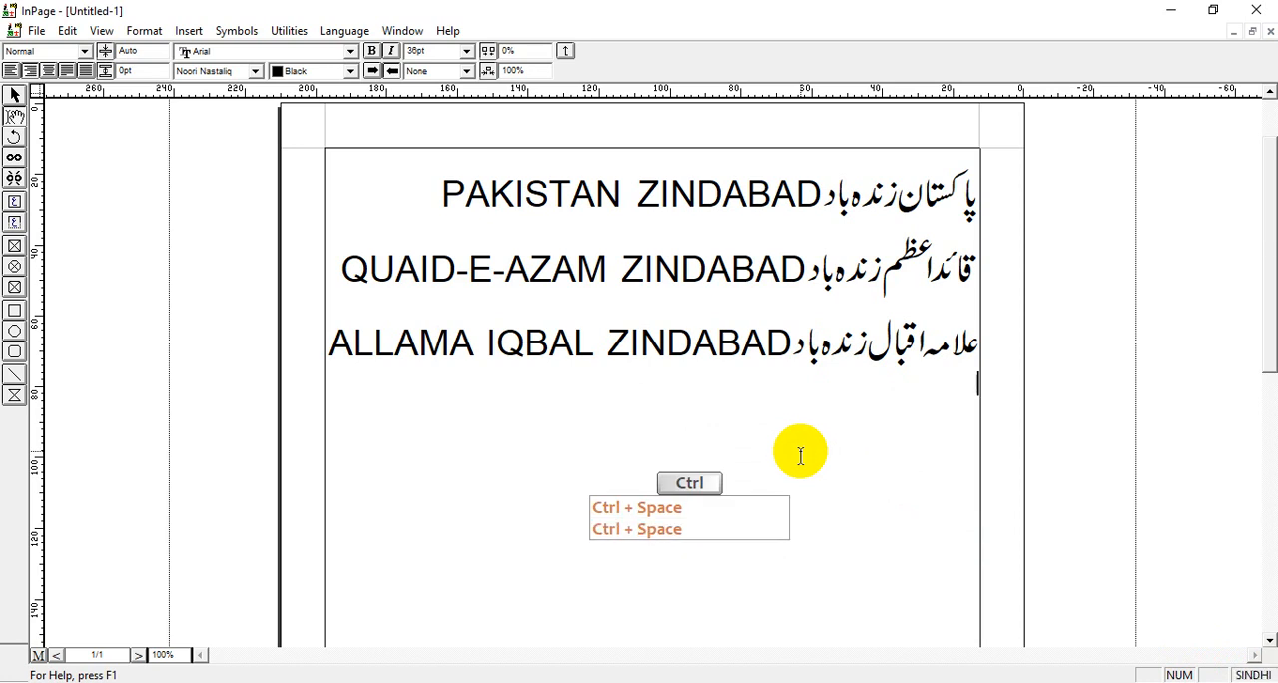
key("ctrl+space")
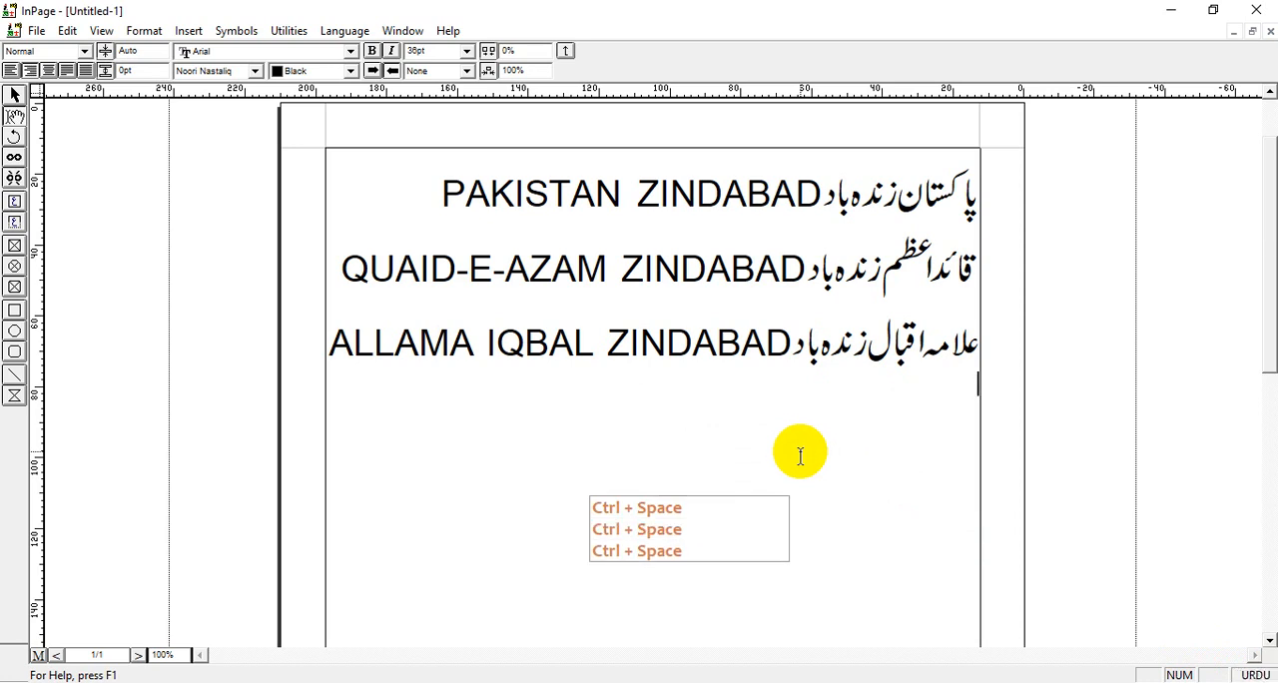
Disable both Sindhi and Pushtu in the keyboard preferences.
left_click(67, 30)
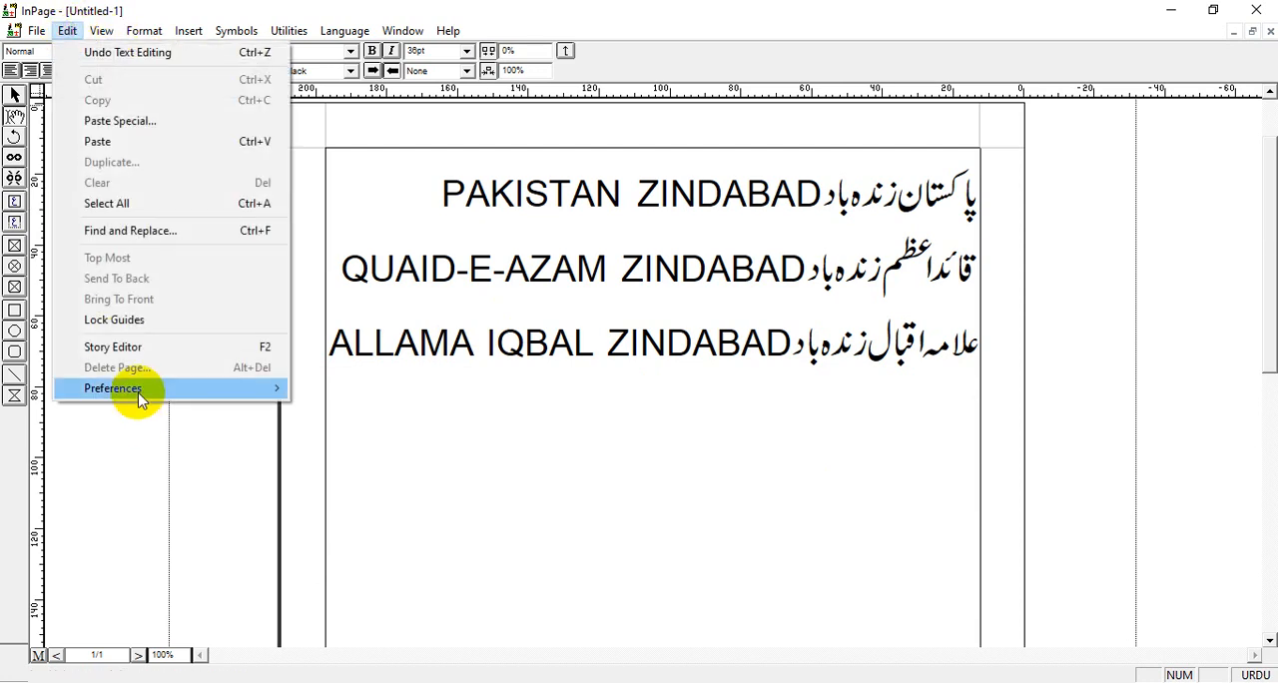
mouse_move(137, 389)
left_click(380, 473)
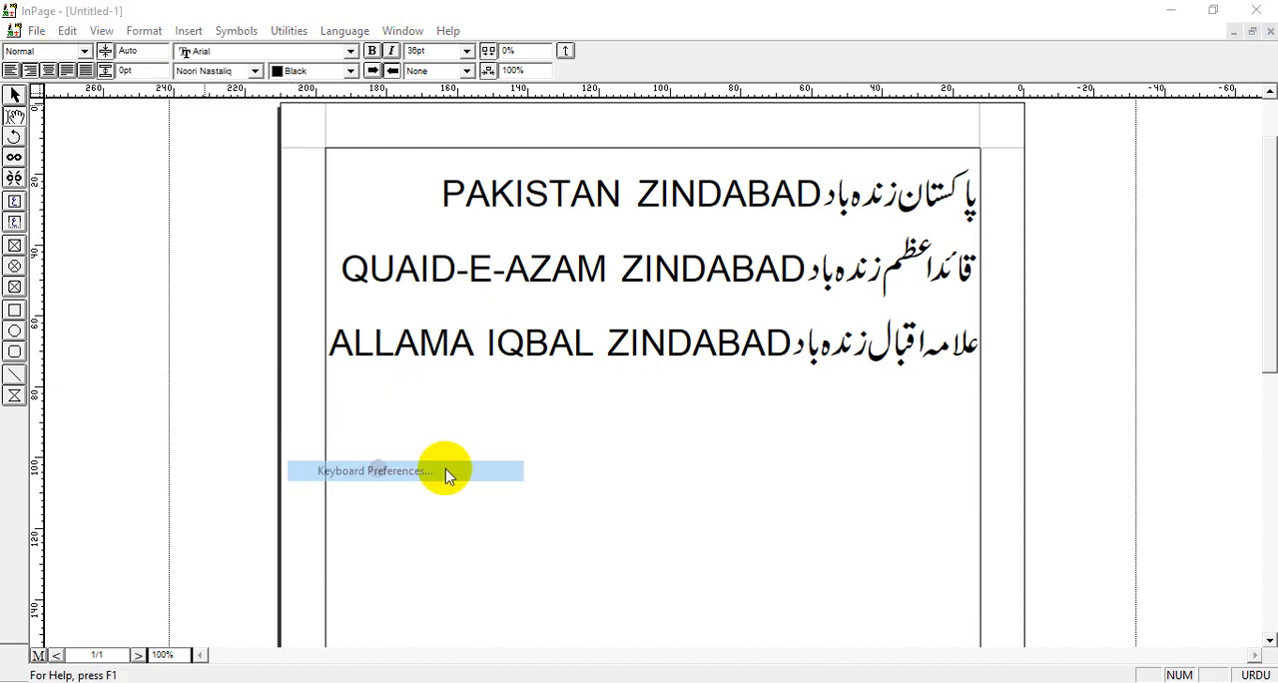
left_click(548, 382)
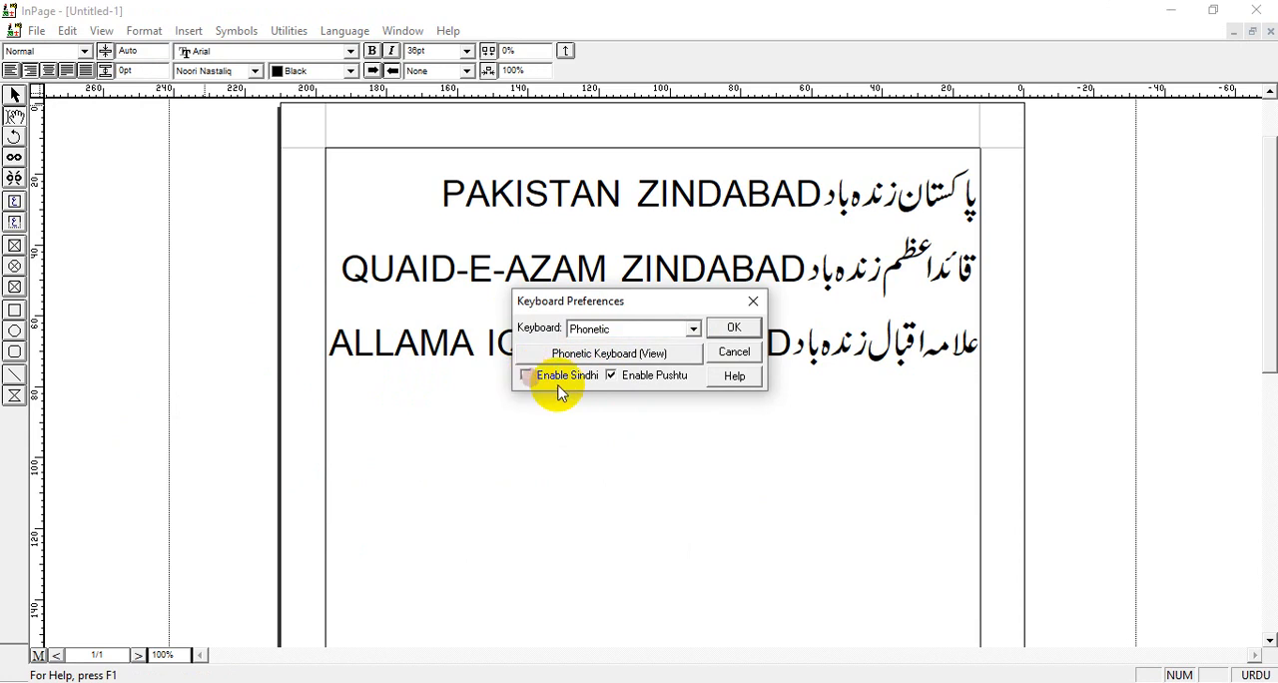
left_click(611, 379)
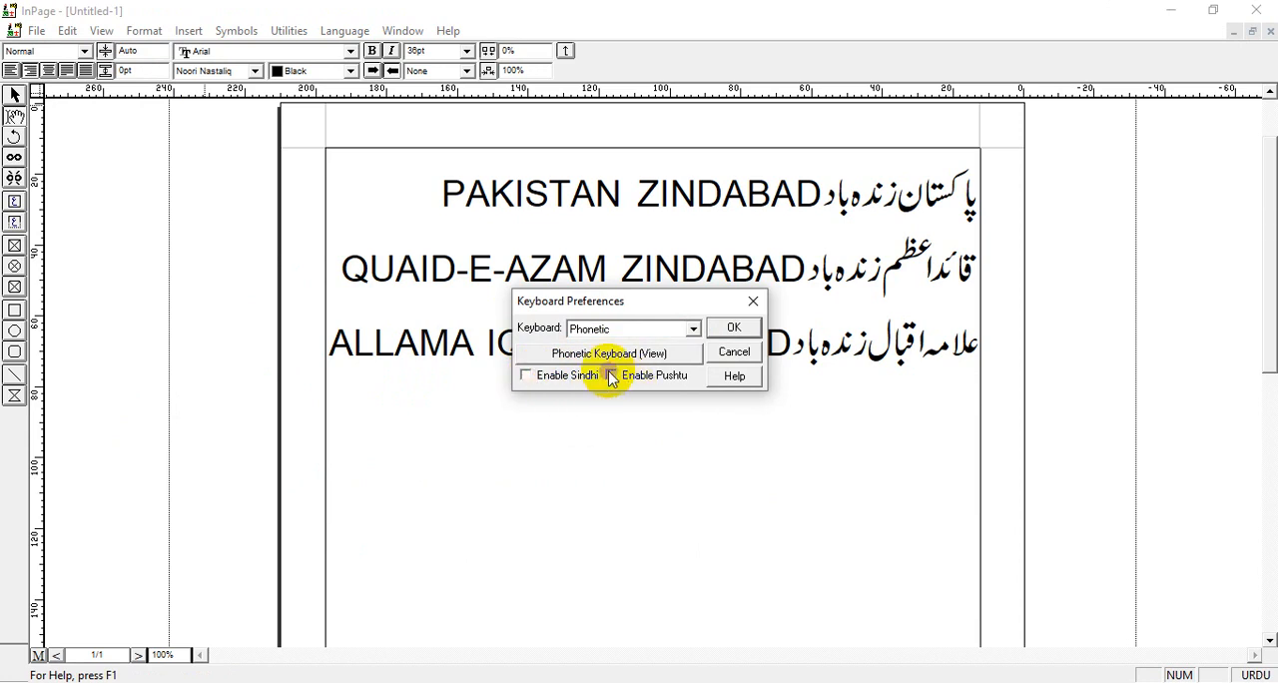
Look through the available keyboard layouts down to the user-defined ones, choose Phonetic and apply the keyboard preferences.
left_click(693, 328)
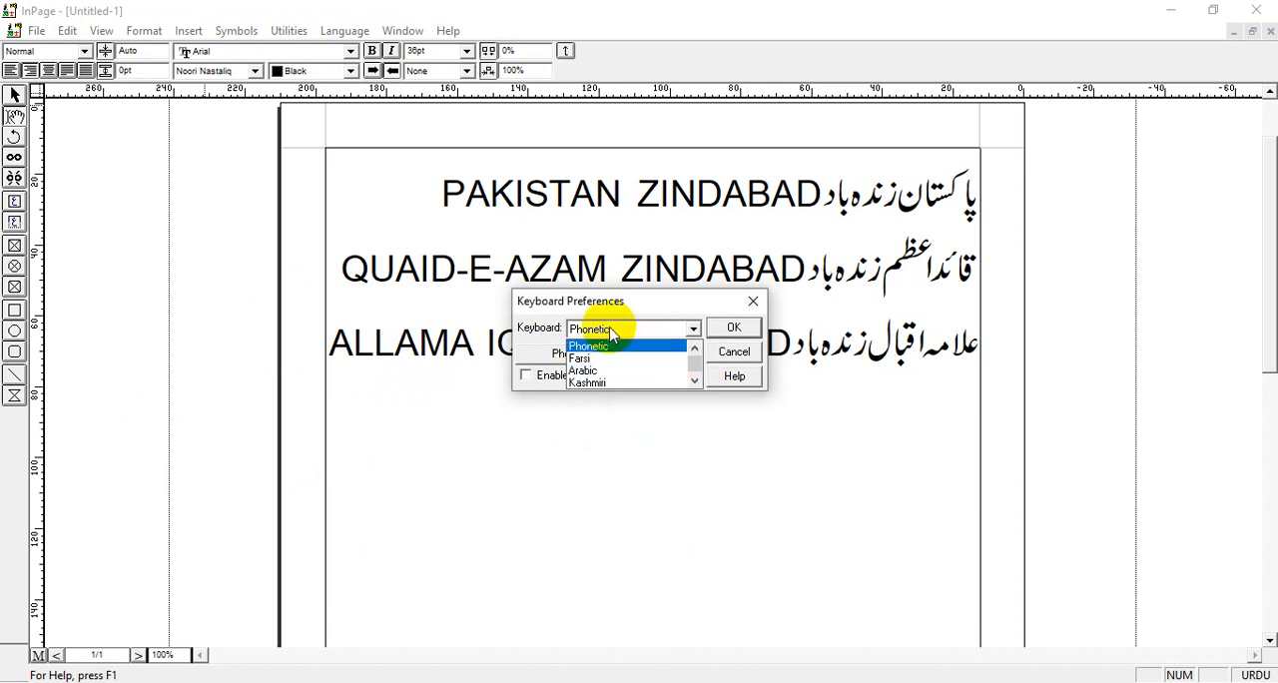
left_click(696, 382)
left_click(696, 381)
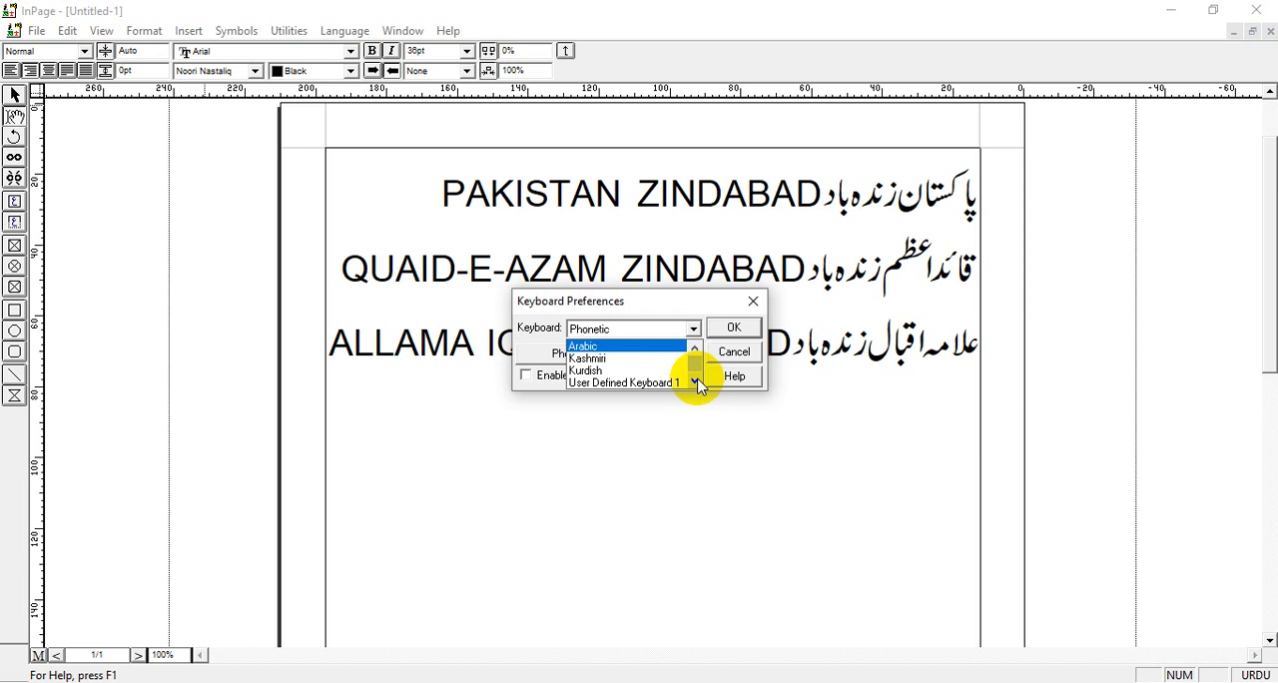
left_click(696, 382)
left_click(696, 381)
left_click(696, 382)
left_click(696, 381)
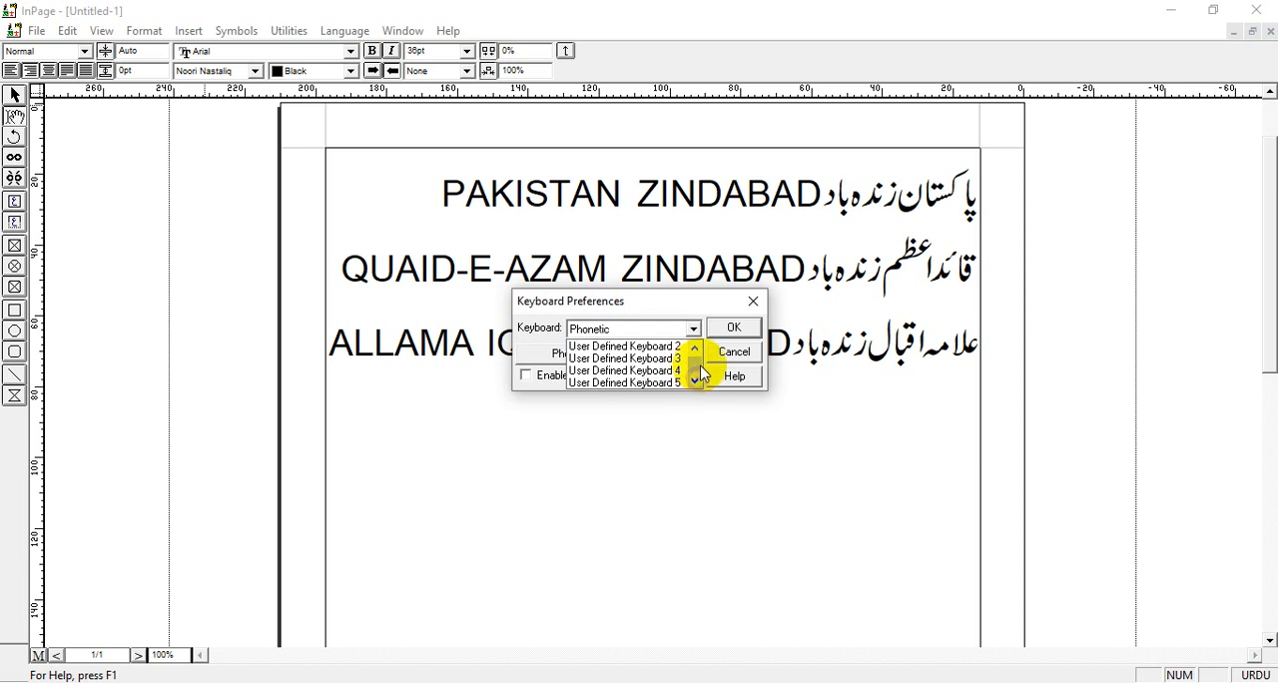
left_click_drag(700, 366, 699, 343)
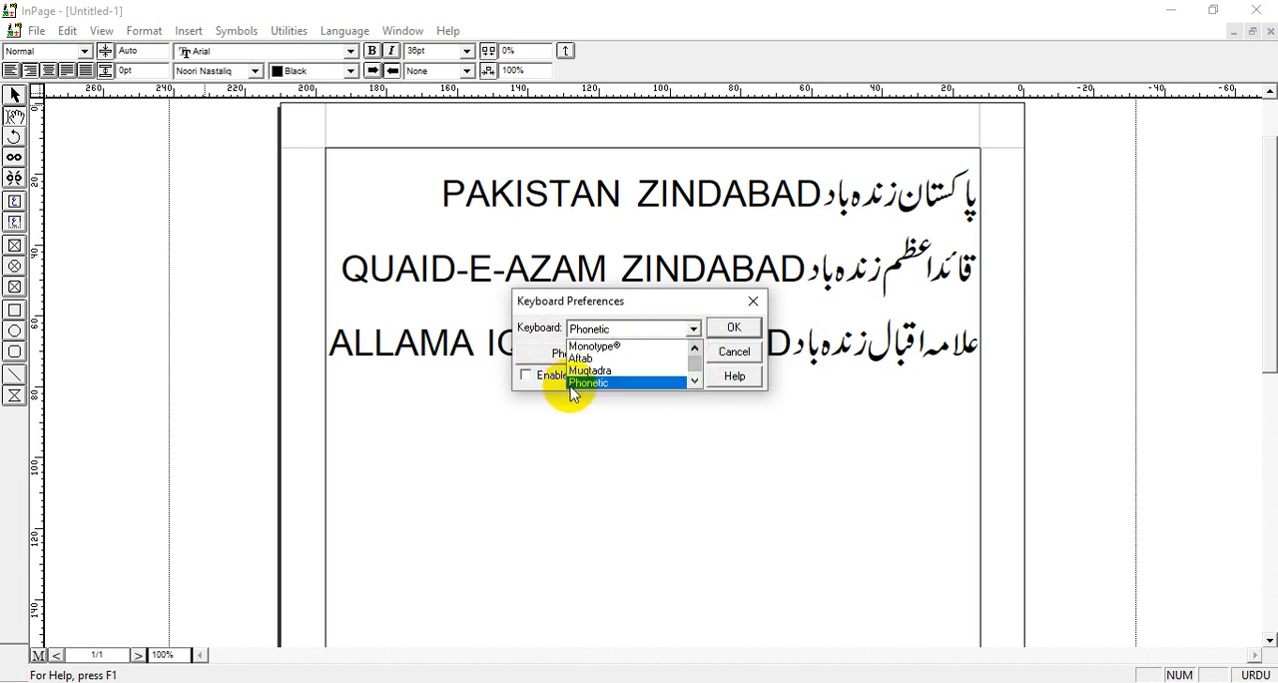
left_click(607, 384)
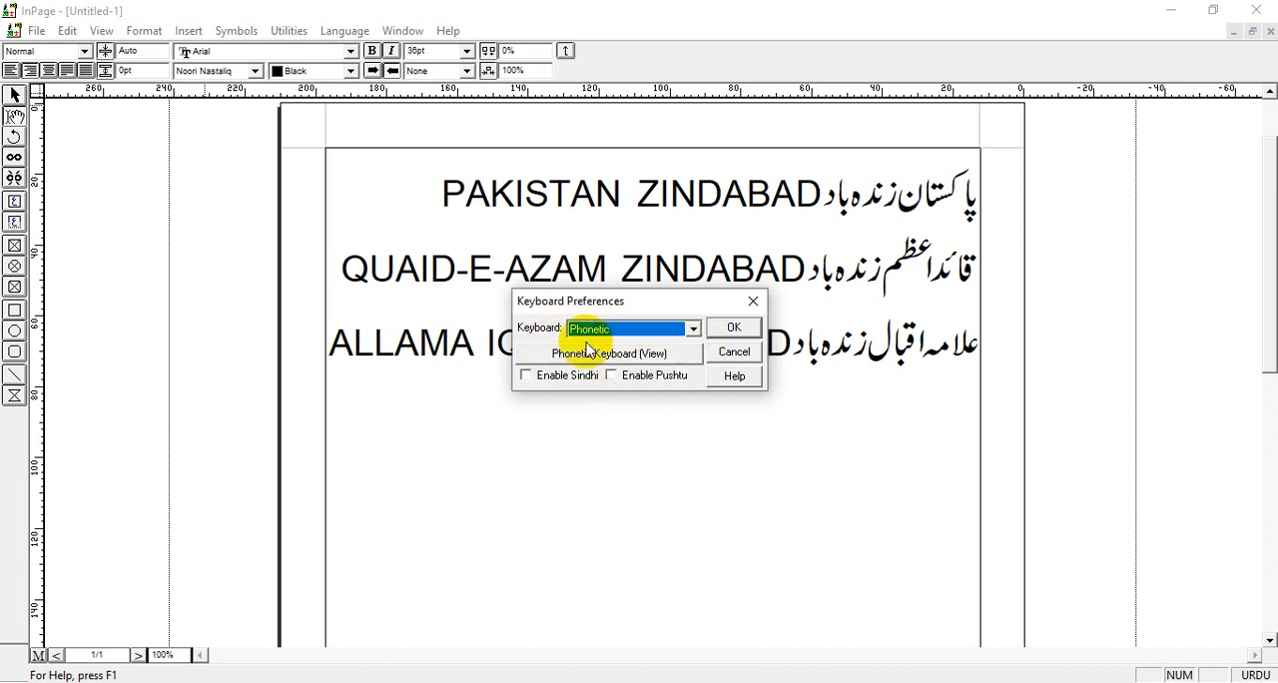
left_click(736, 329)
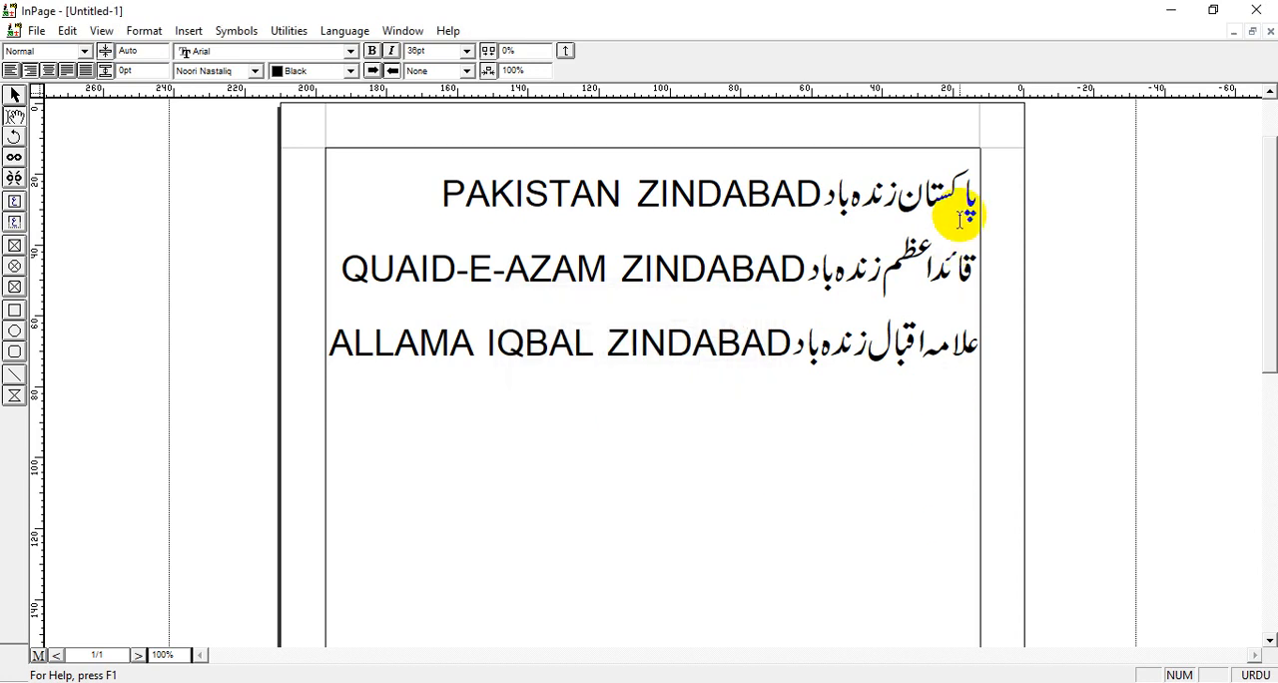